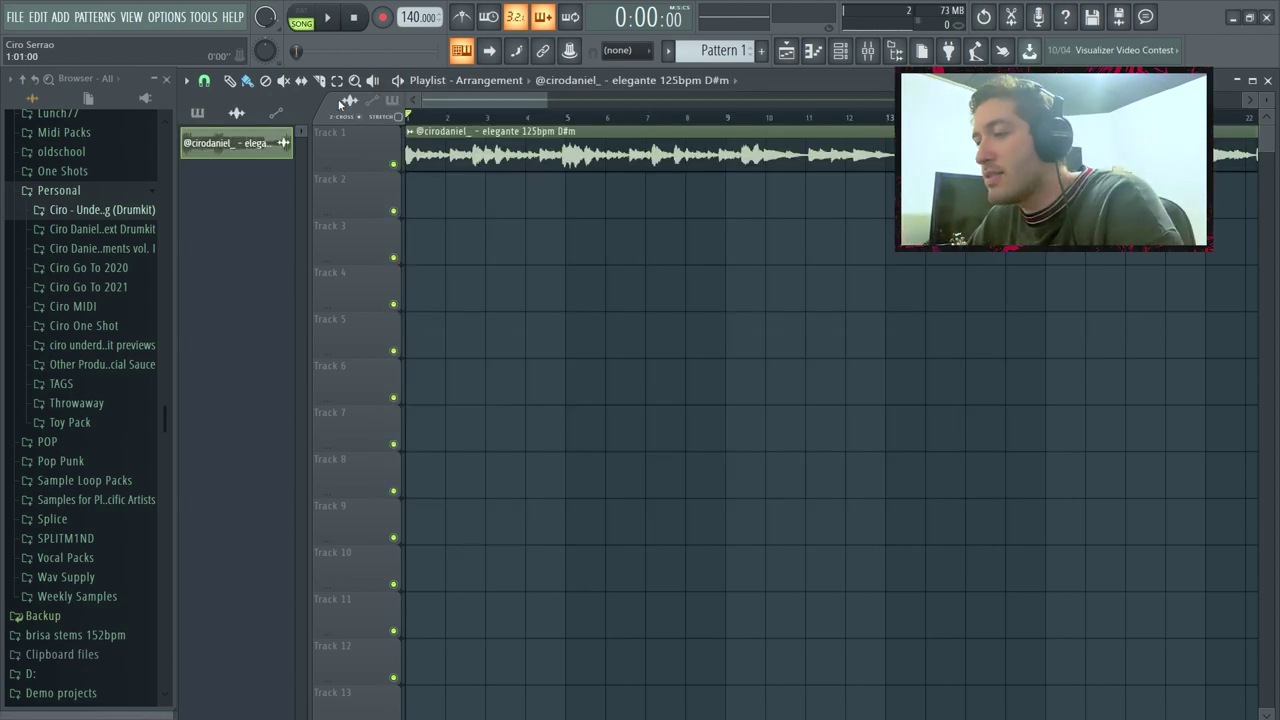
Step: Audition the melody loop and set the project tempo to 120 BPM
key("space")
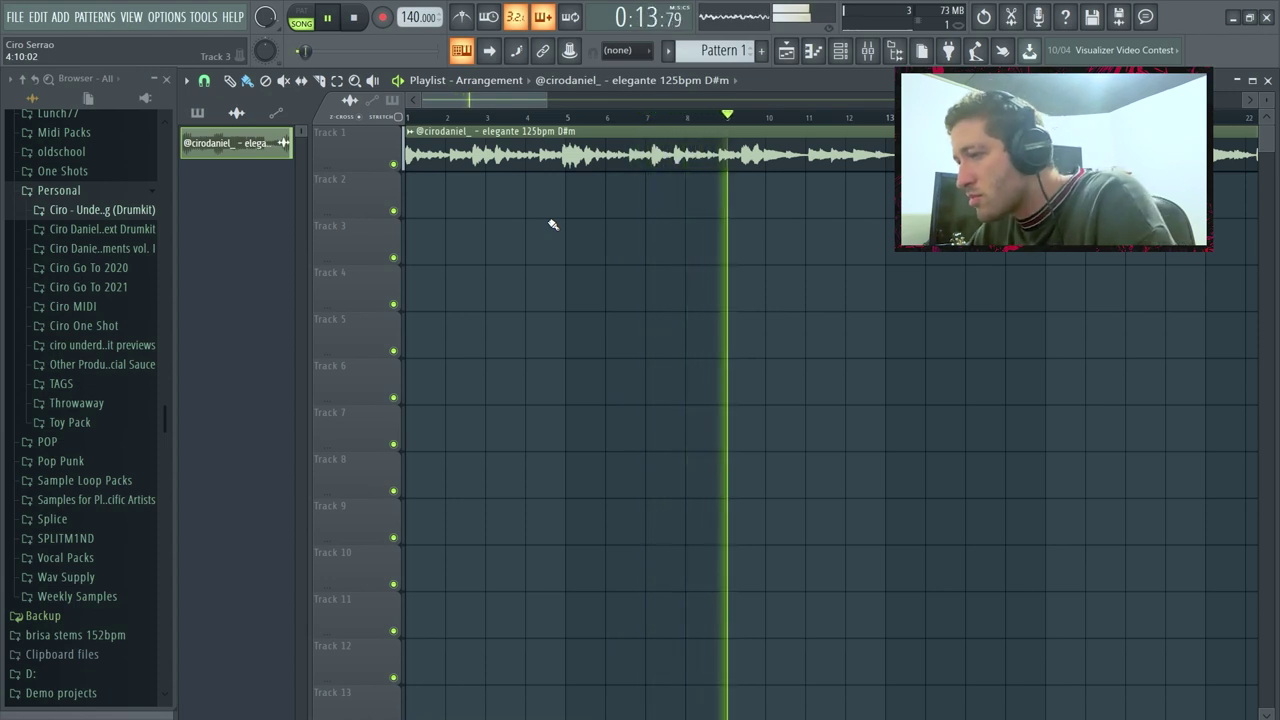
key("space")
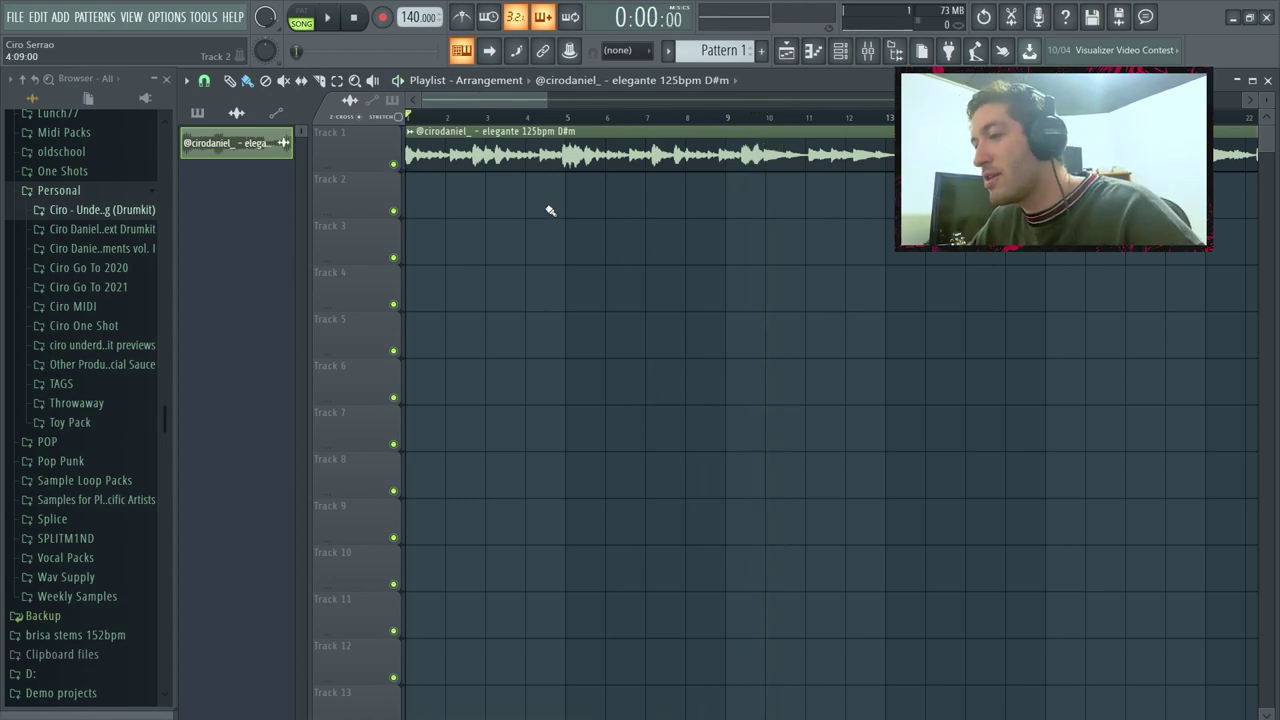
left_click_drag(418, 17, 418, 47)
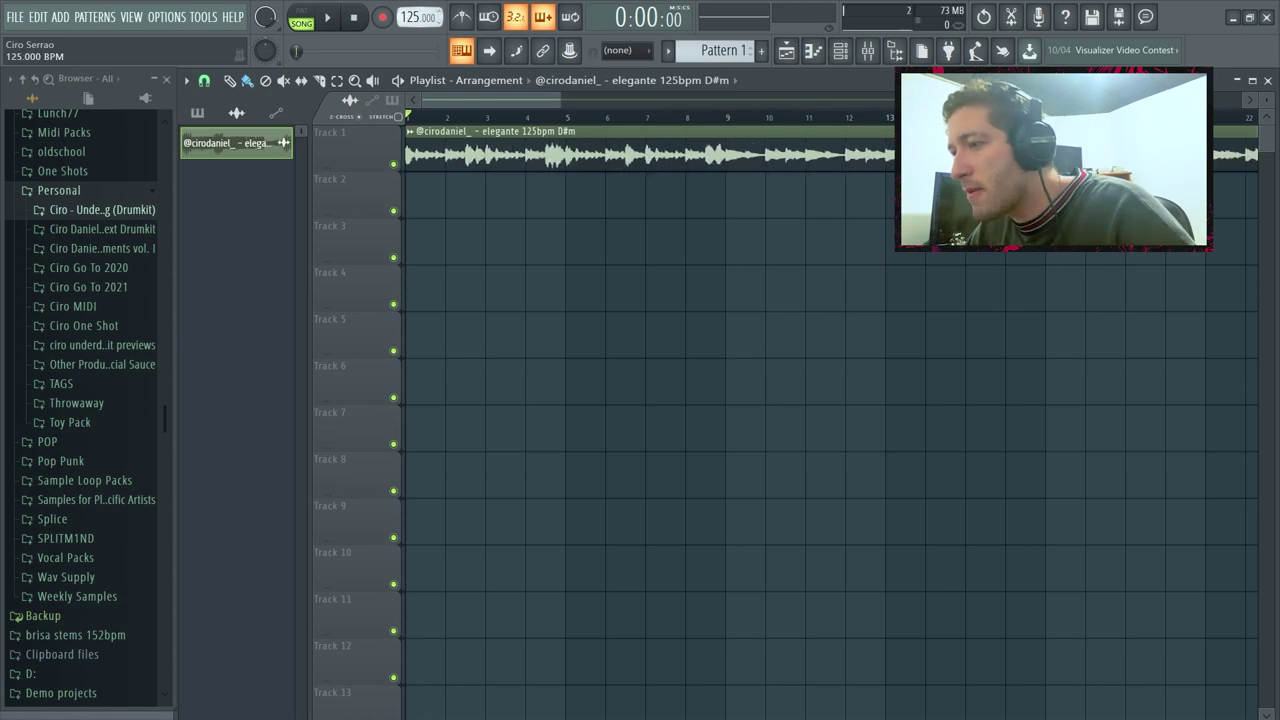
key("space")
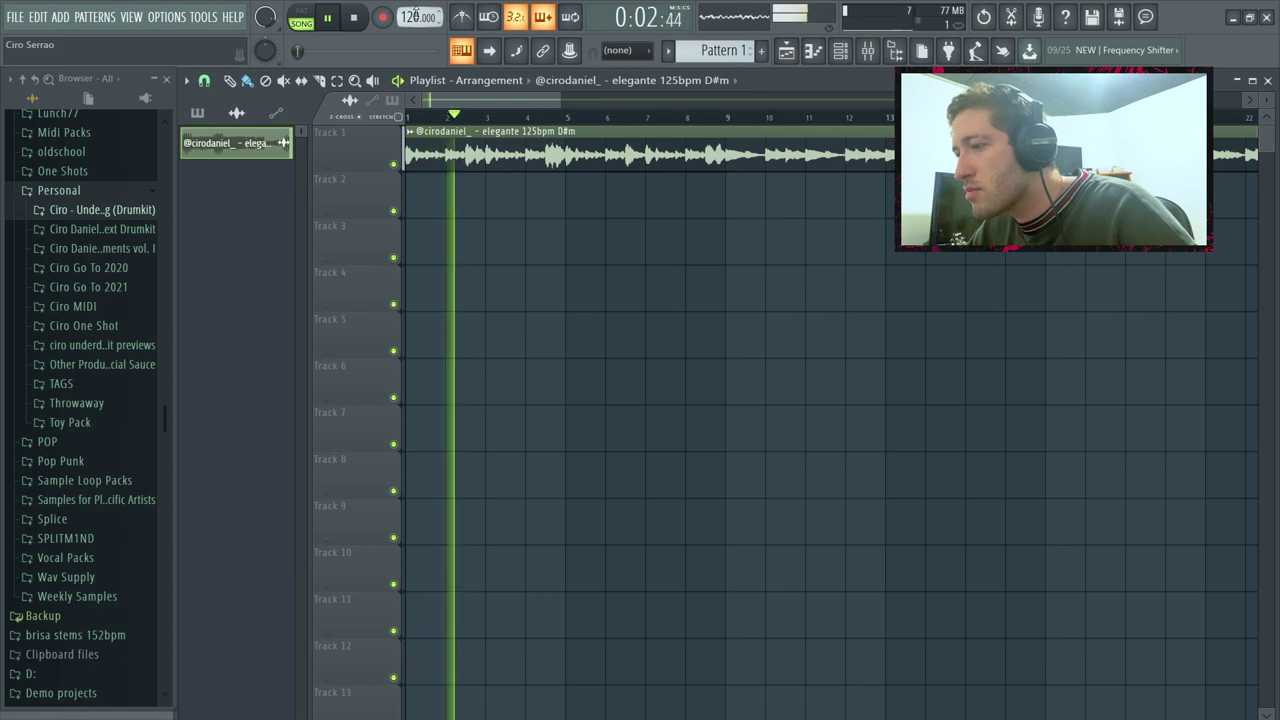
key("space")
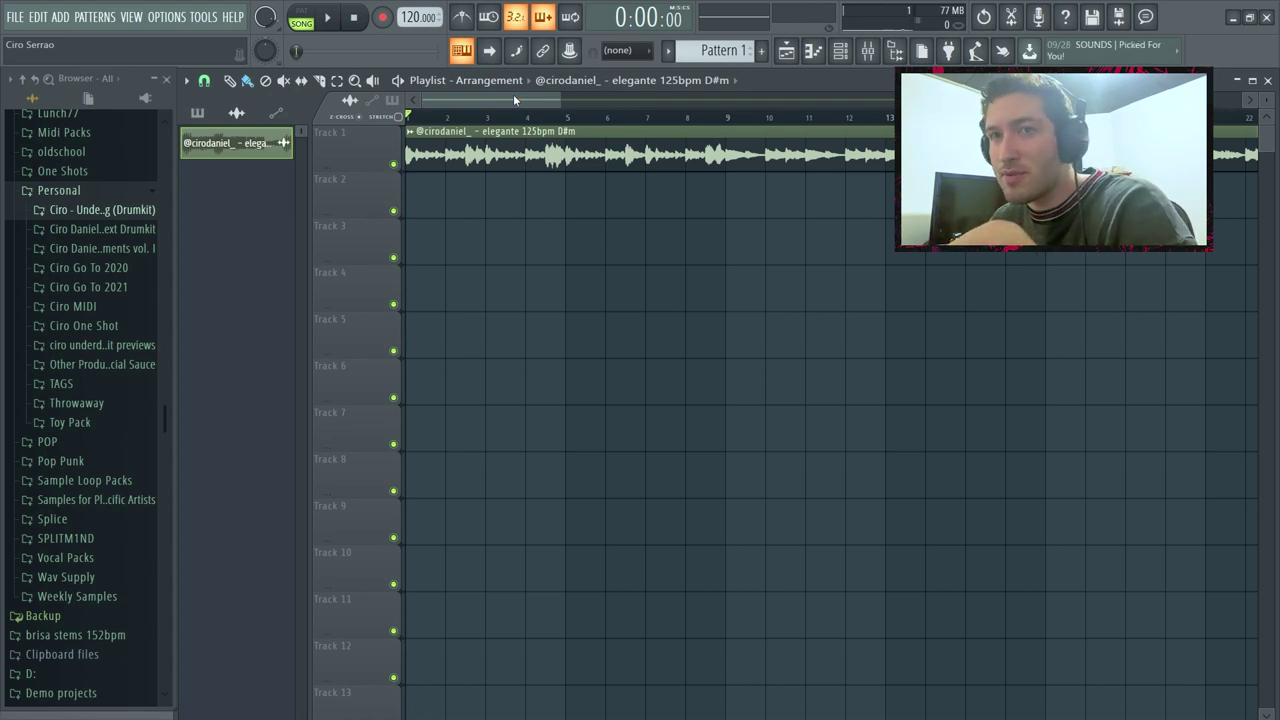
Step: Add the Kurama clap from the drum kit to the channel rack with one hit per bar and place Pattern 1 on Track 2
left_click(133, 209)
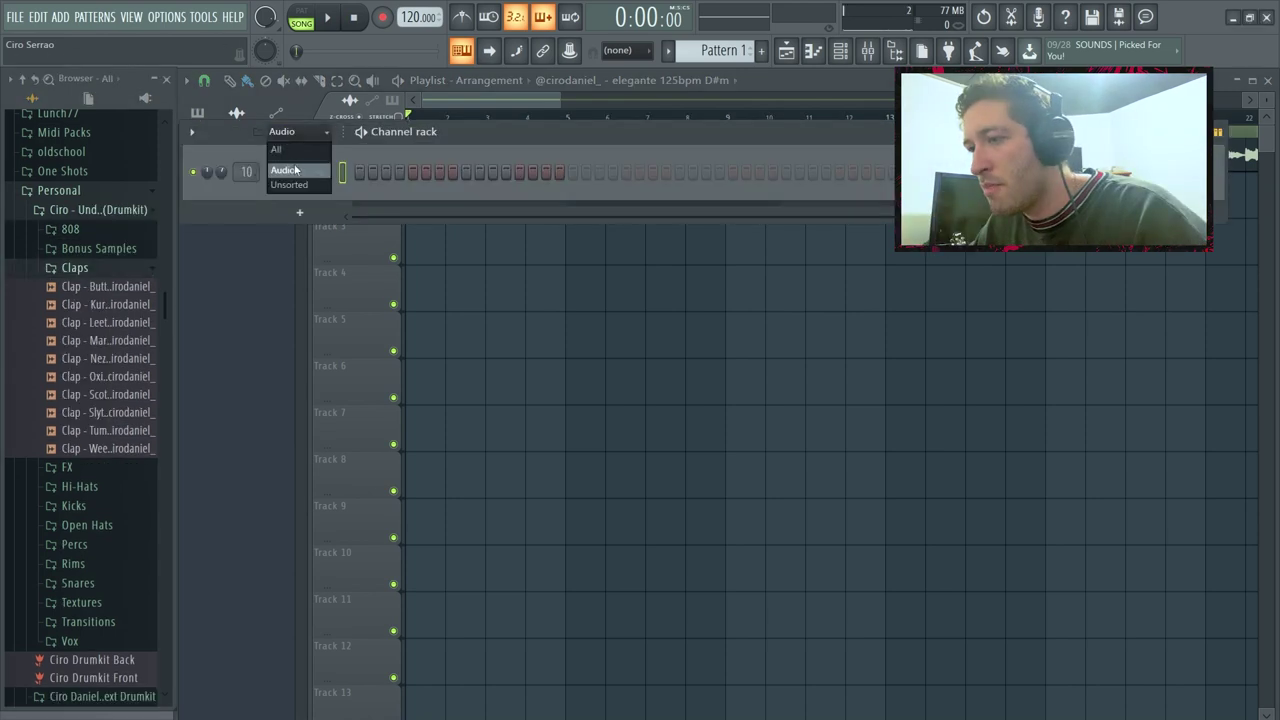
left_click_drag(100, 300, 290, 195)
left_click_drag(107, 302, 302, 198)
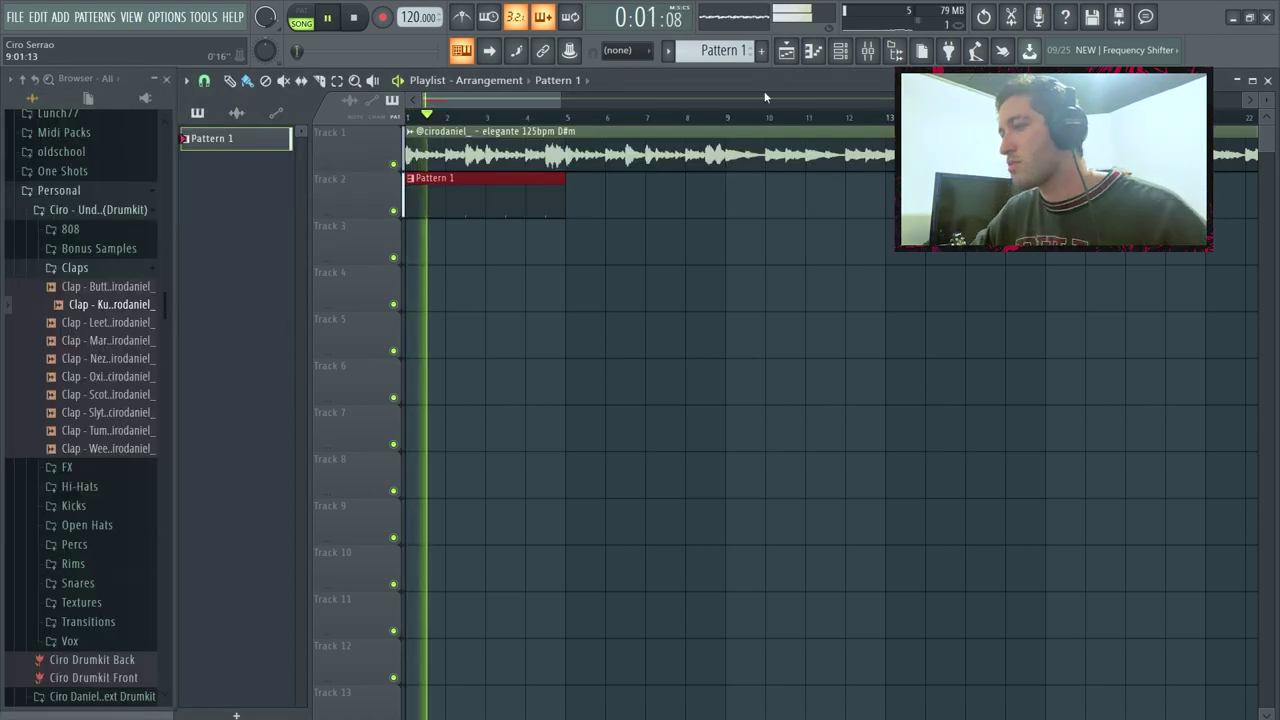
Step: Open the Kurama clap channel in the piano roll and duplicate its four hits to extend the pattern to eight bars
key("F6")
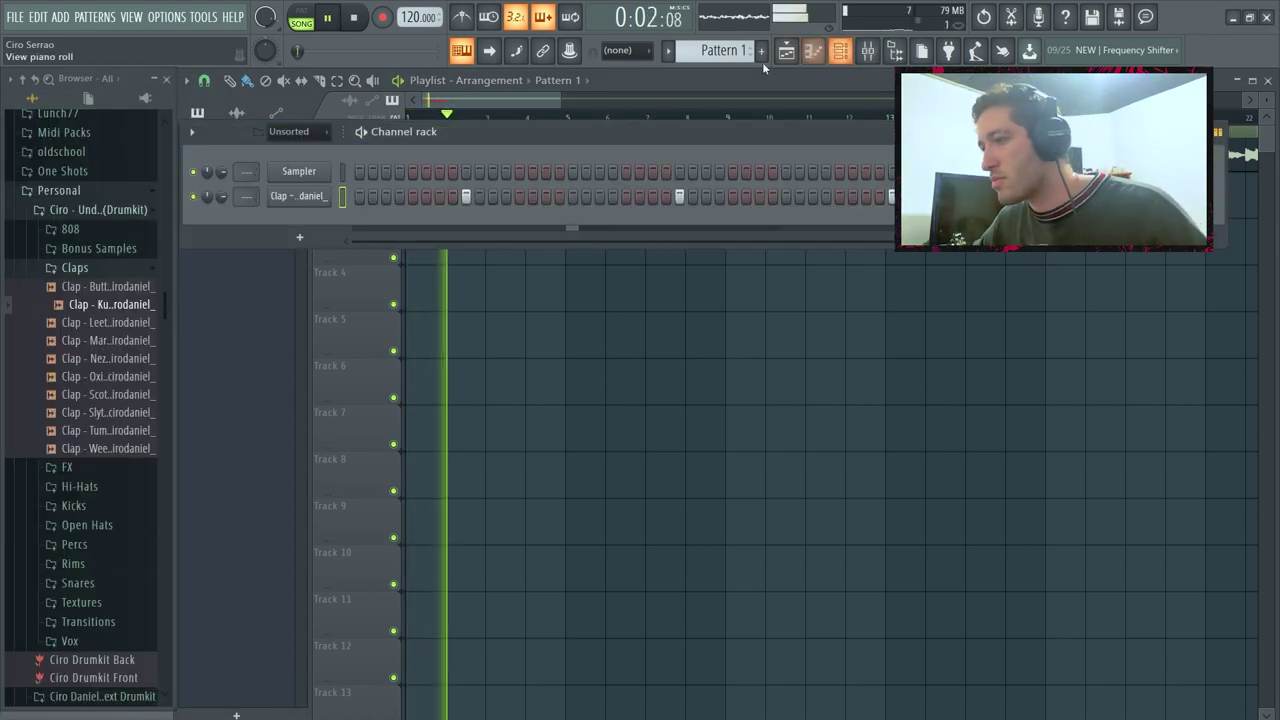
right_click(331, 190)
left_click(364, 295)
right_click(331, 190)
left_click(365, 195)
scroll(780, 317, "down", 3)
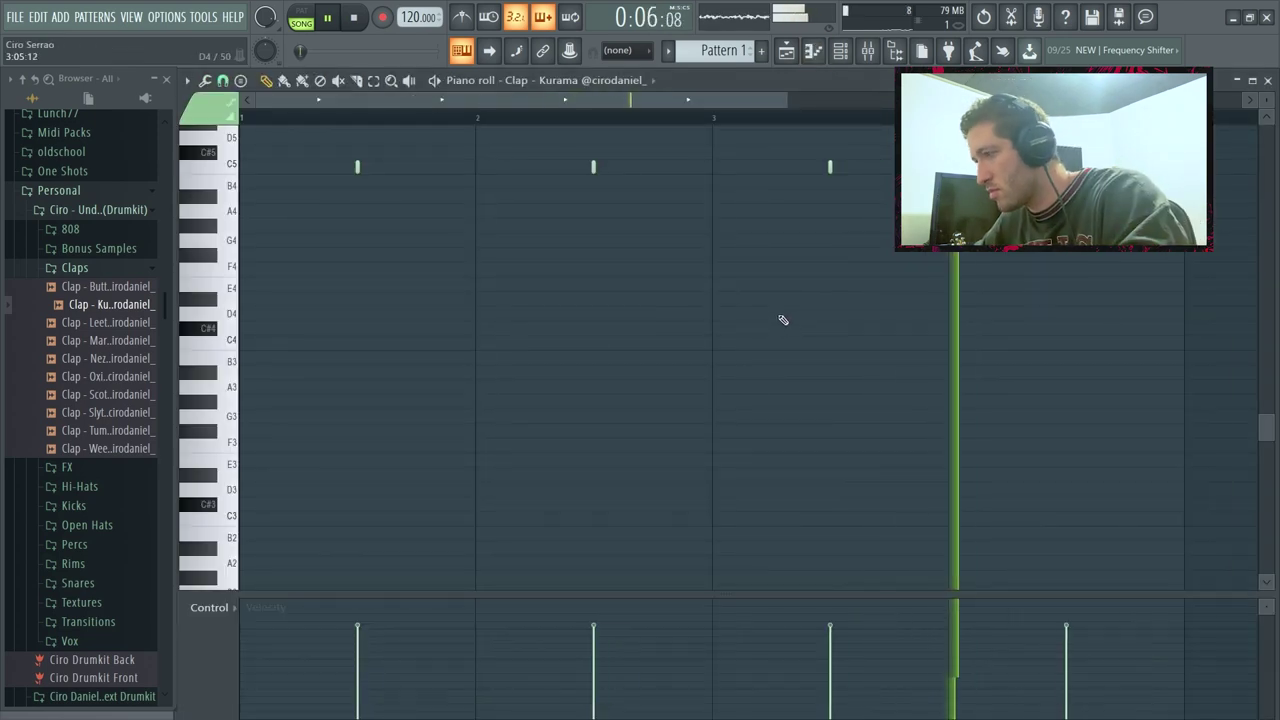
scroll(797, 337, "up", 4)
key("space")
key("ctrl+b")
Step: Add the HH - Otherside sample from the drum kit's Hi-Hats folder to the channel rack
left_click(846, 54)
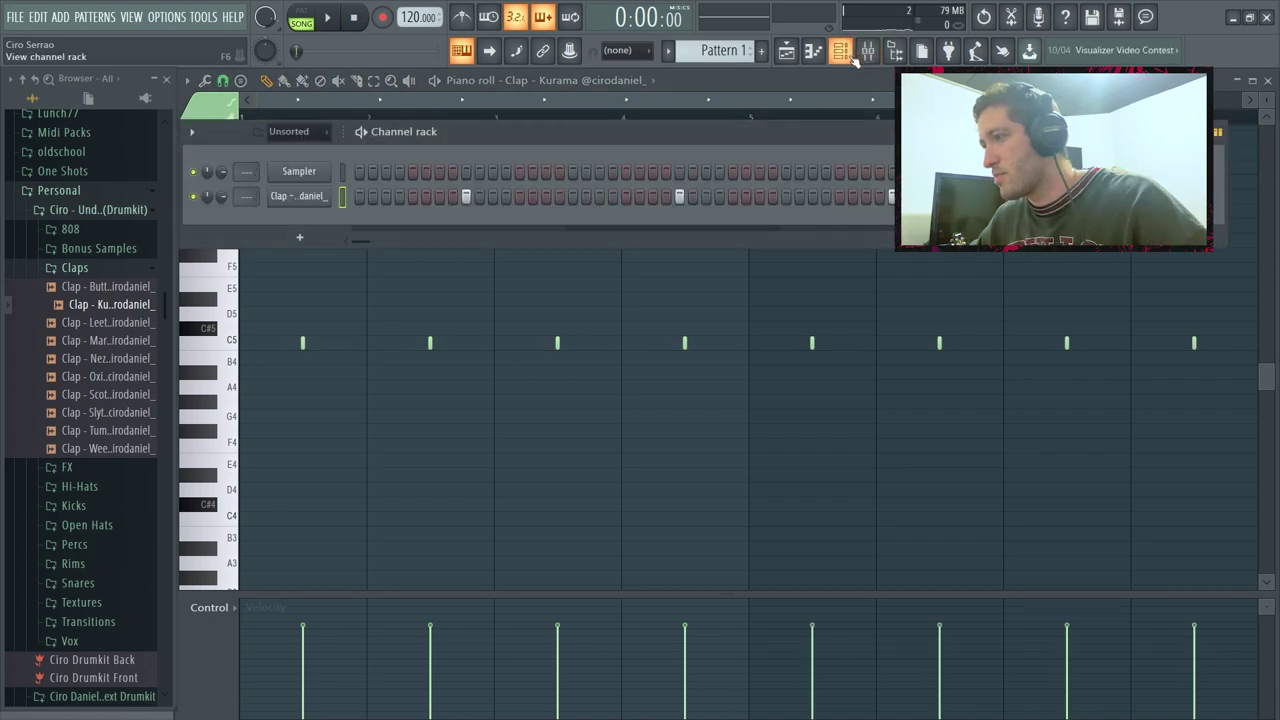
left_click(123, 274)
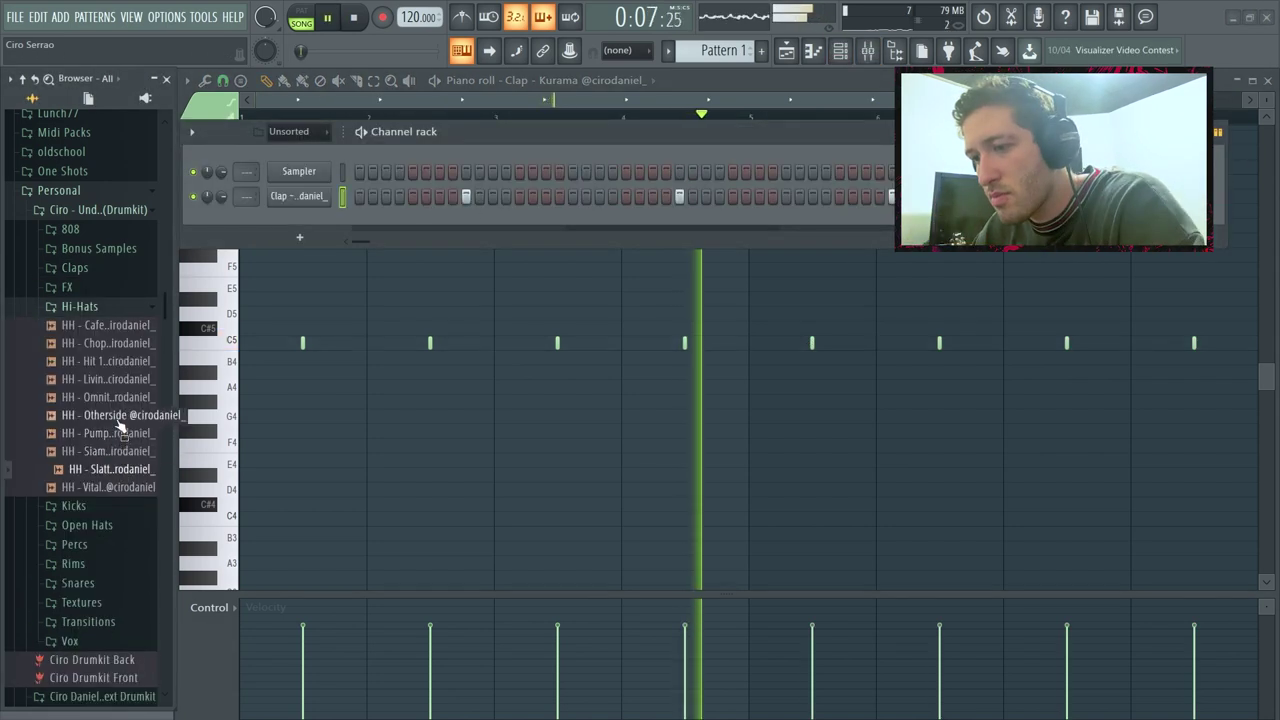
left_click_drag(118, 420, 336, 182)
key("space")
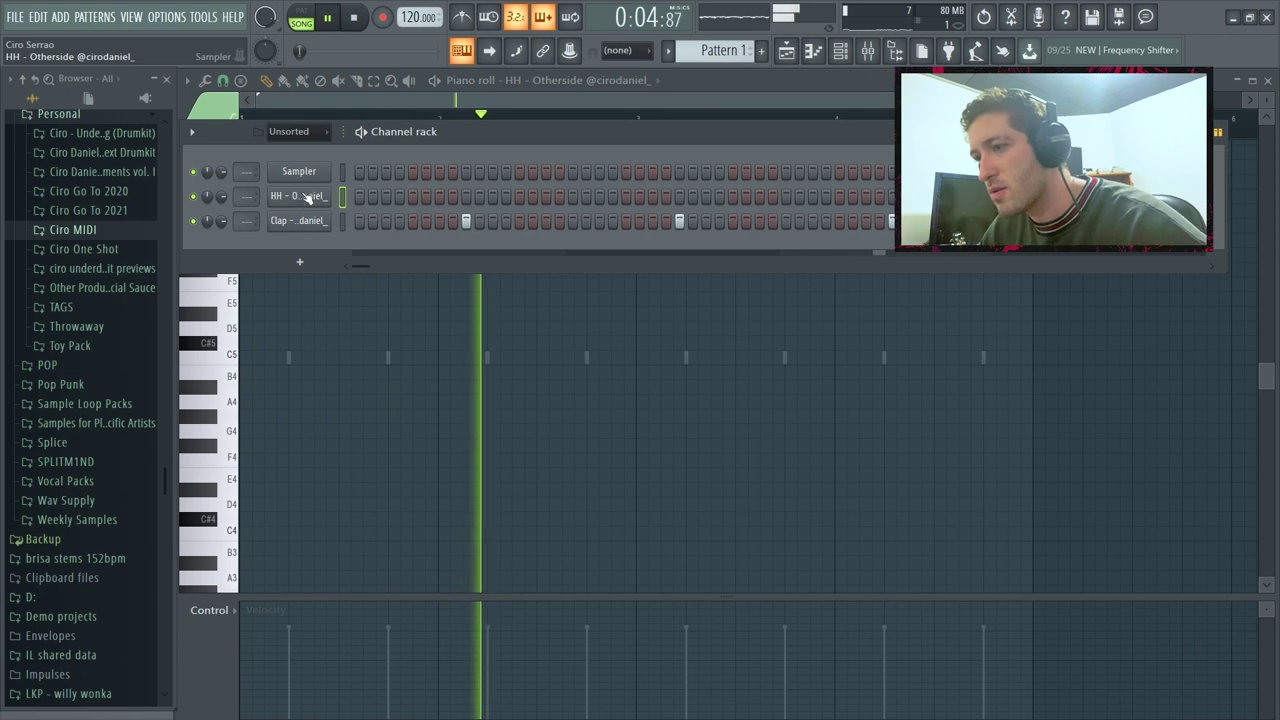
Step: Fill the Otherside hi-hat channel with a hit every two steps across the pattern
right_click(300, 196)
left_click(589, 246)
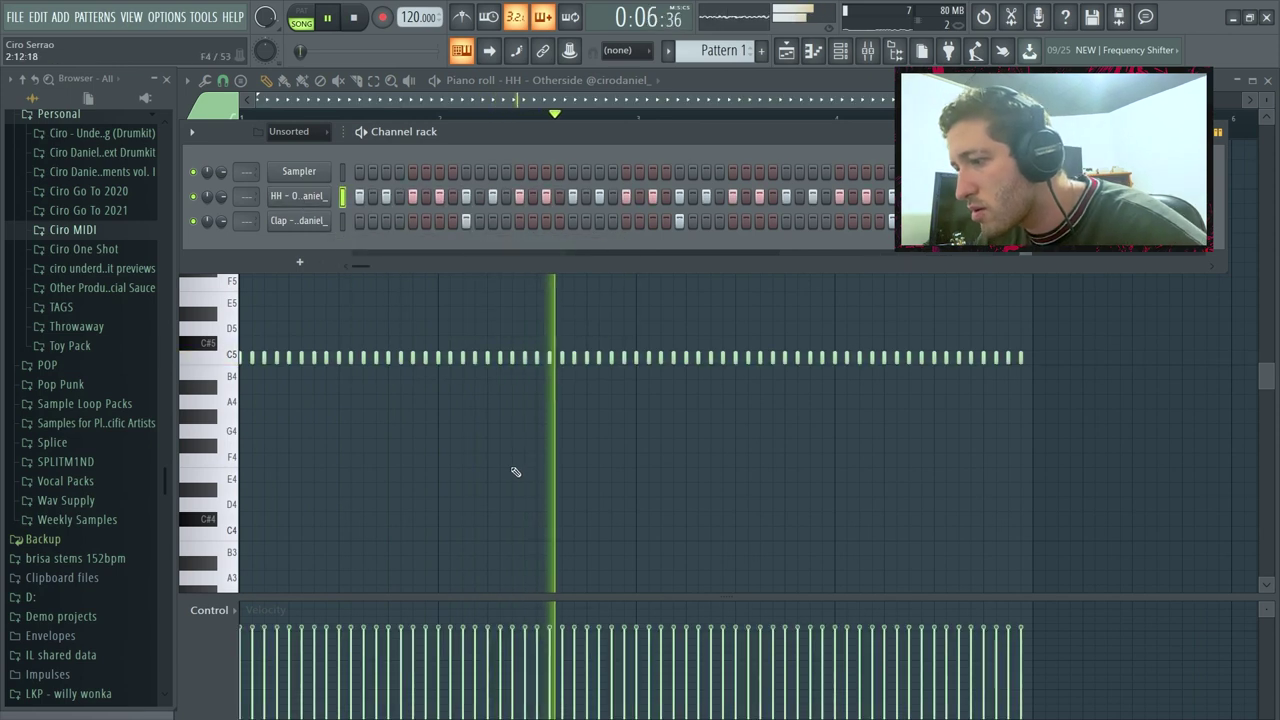
key("F6")
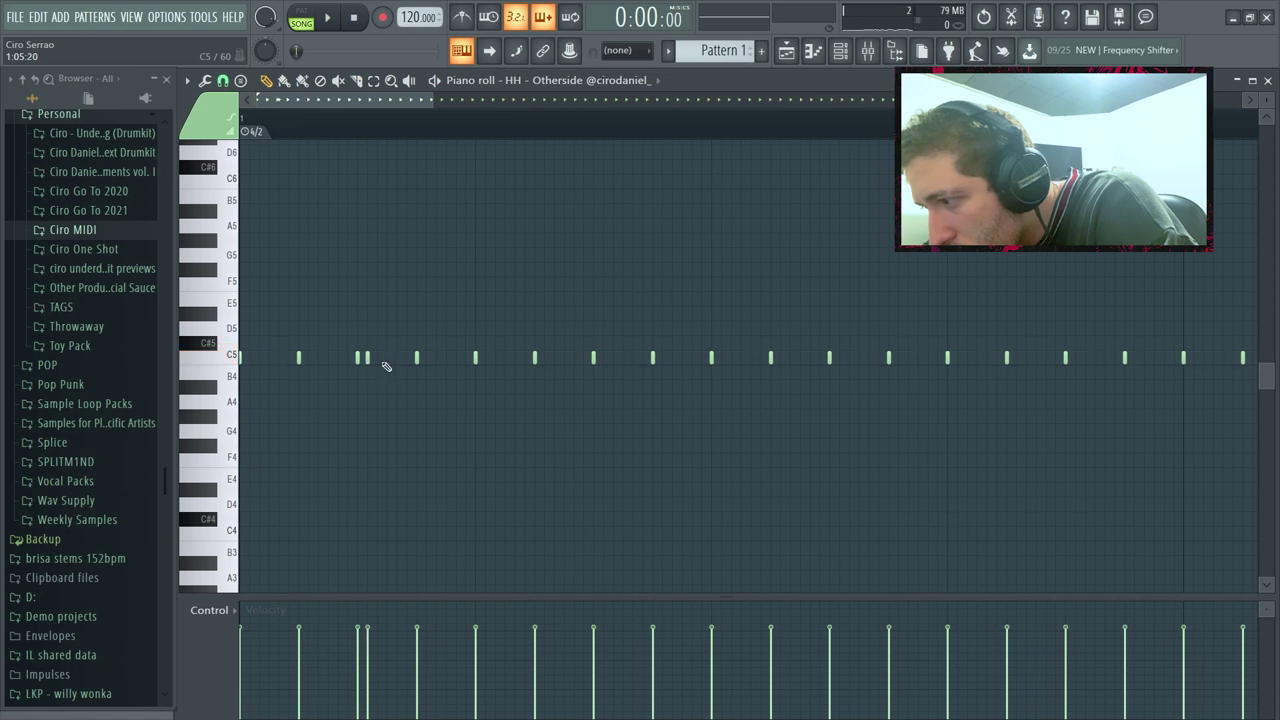
Step: Build an evenly spaced hi-hat roll on C5 between the third and fifth hits of the first bar
left_click_drag(367, 357, 377, 357)
left_click(398, 358)
key("space")
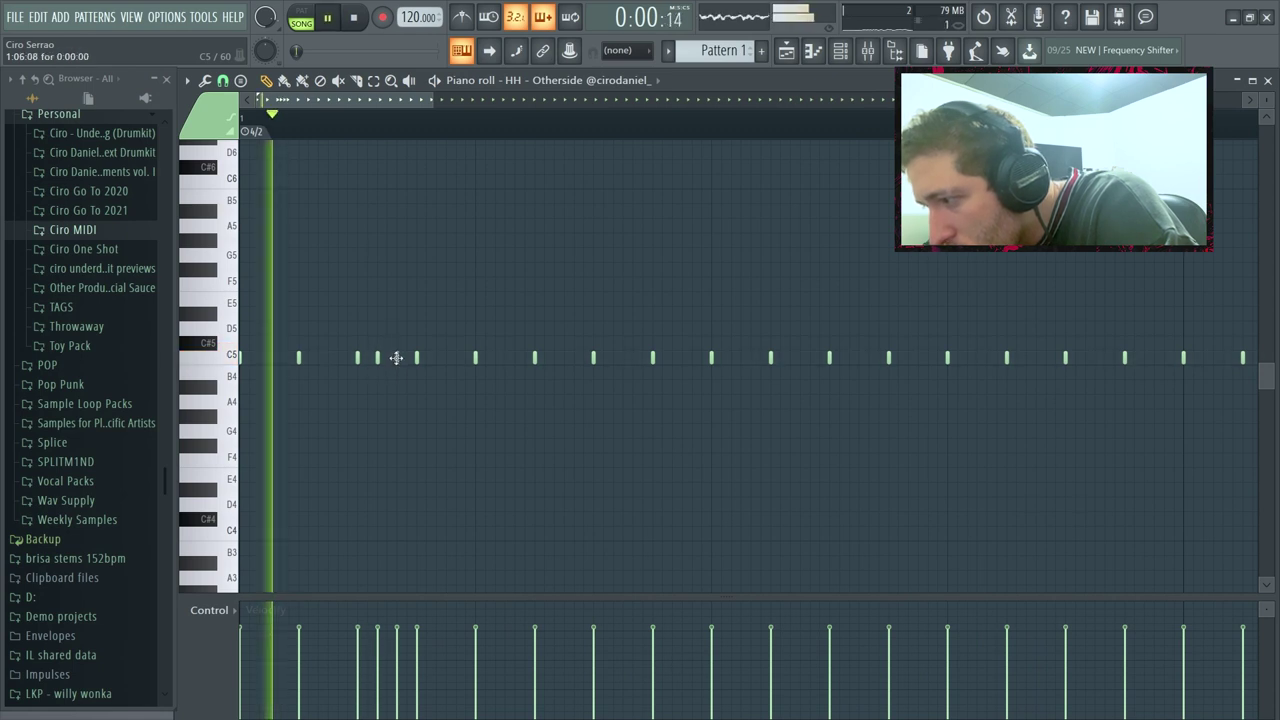
key("space")
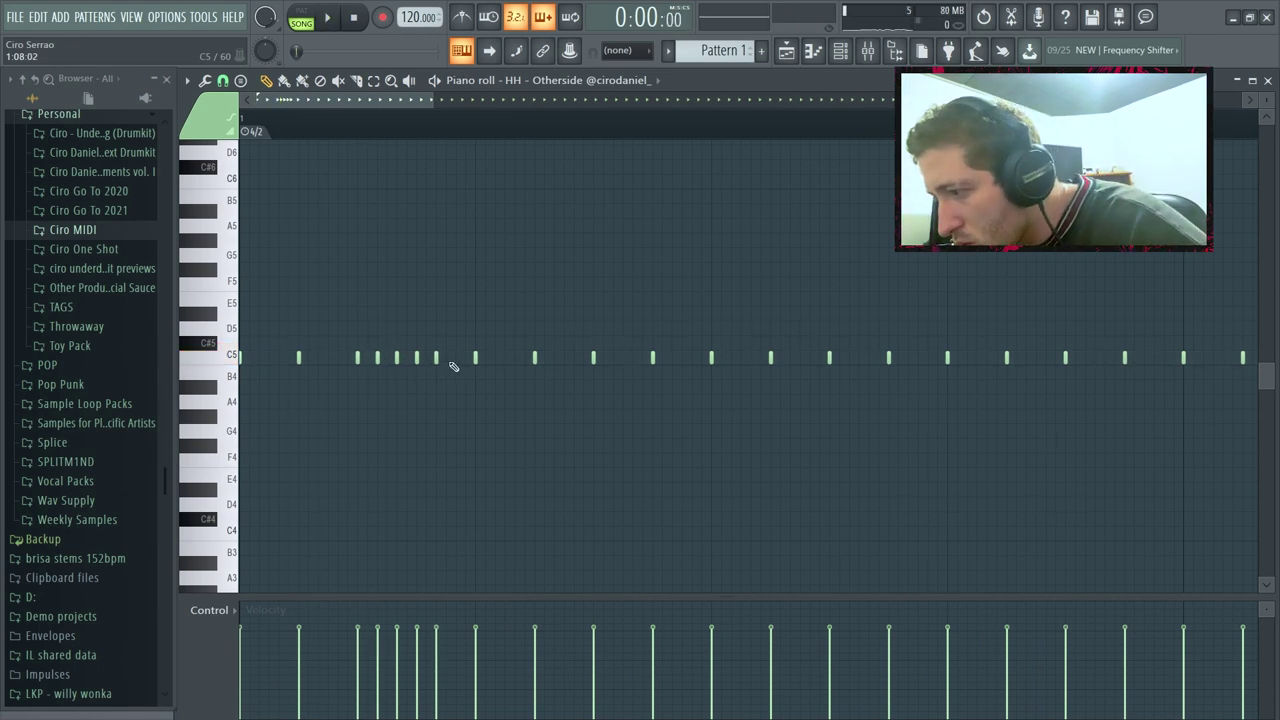
left_click(446, 358)
left_click_drag(446, 358, 457, 358)
key("space")
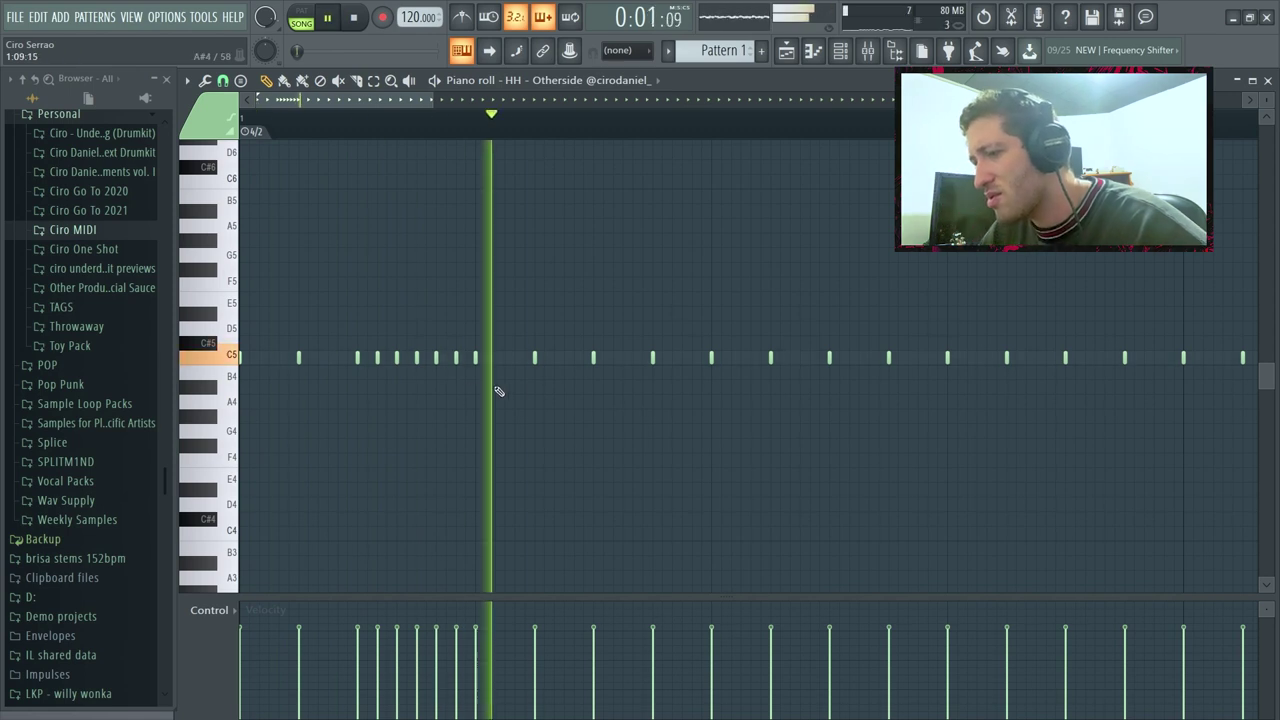
Step: Remove the hi-hat hit at the seventh position of bar 1 and add a quick extra hit right after the tenth
key("space")
key("space")
scroll(596, 369, "down", 2)
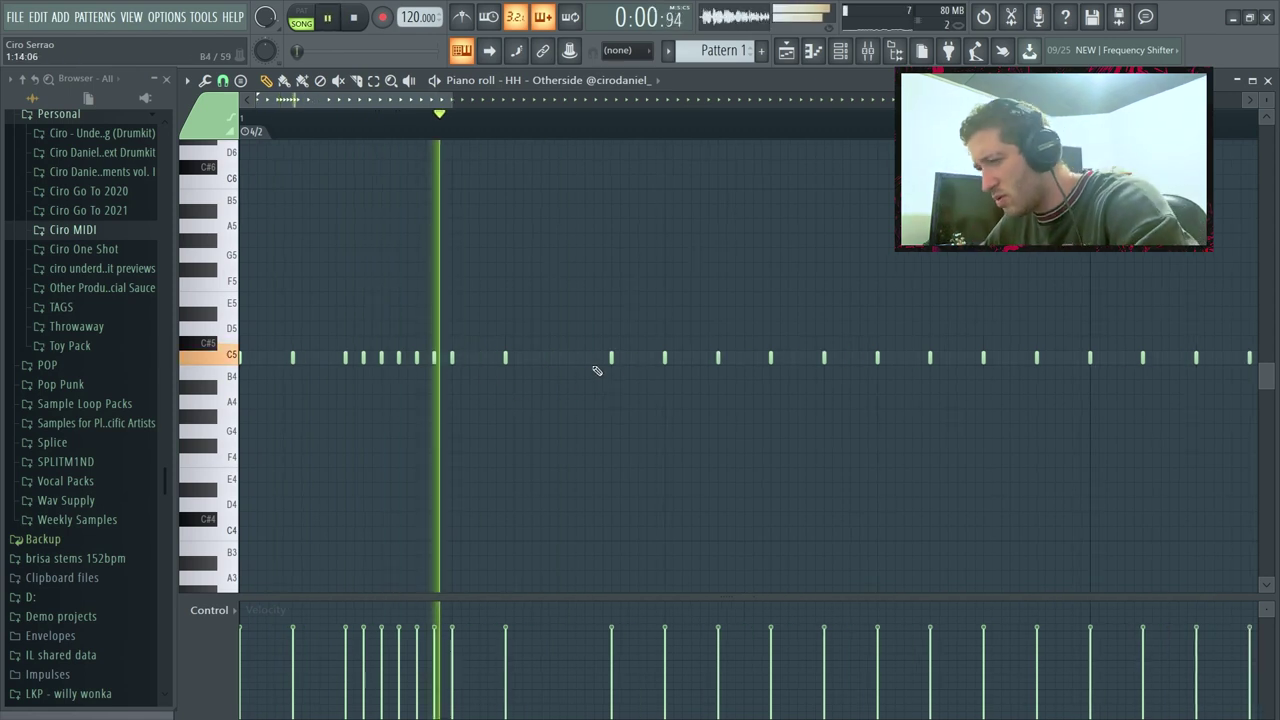
key("space")
left_click(682, 362)
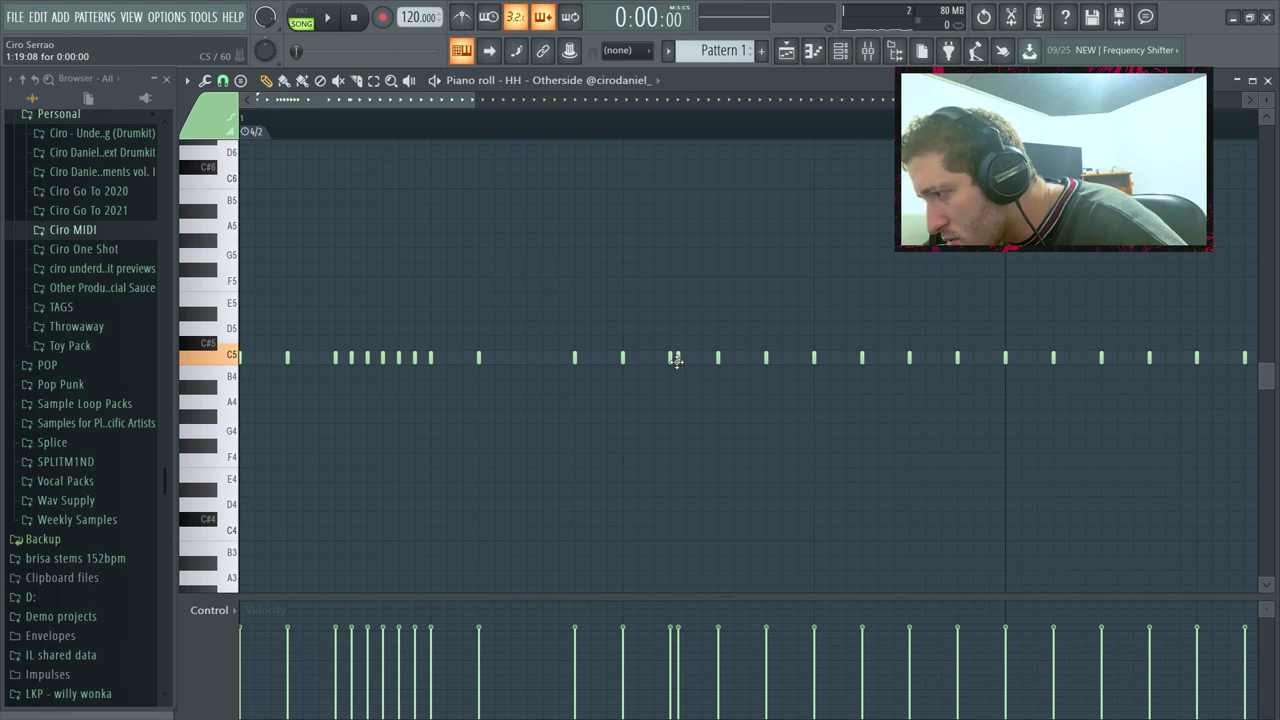
Step: Change the snap grid, then add two hi-hat hits between the twelfth and thirteenth positions of bar 1 and delete the fifteenth
left_click(222, 80)
left_click(240, 190)
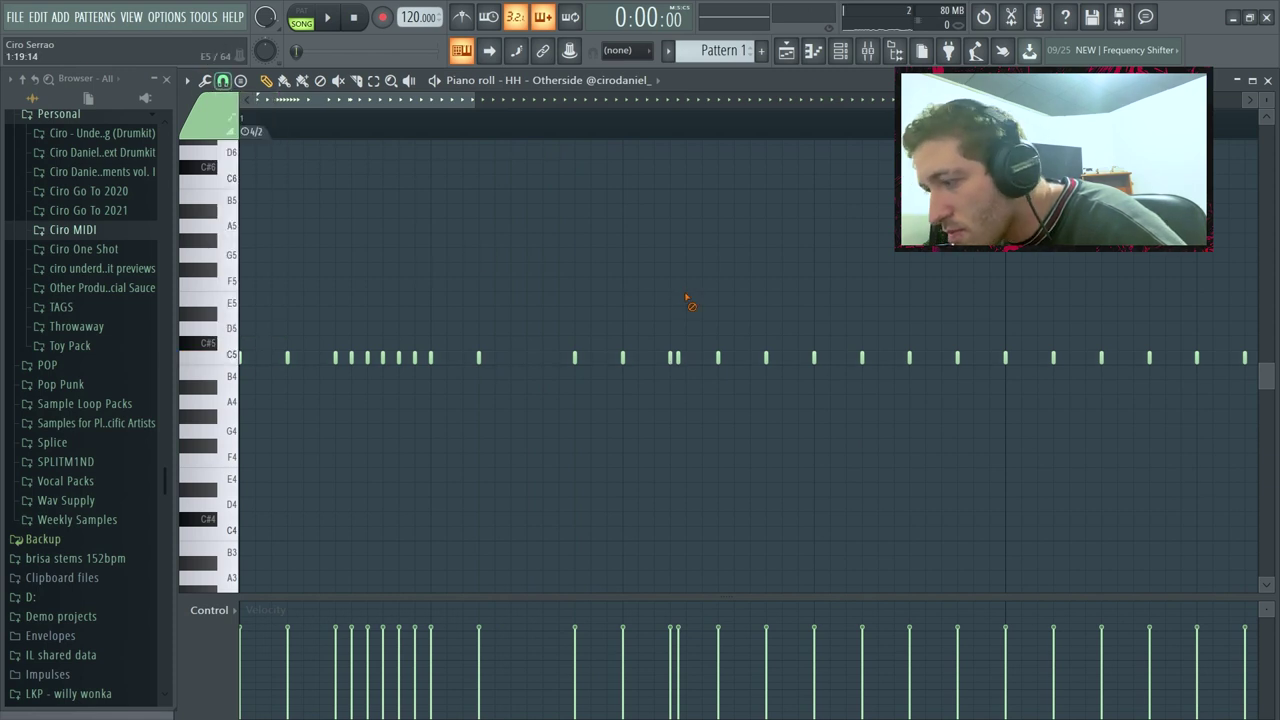
key("space")
scroll(676, 338, "down", 2)
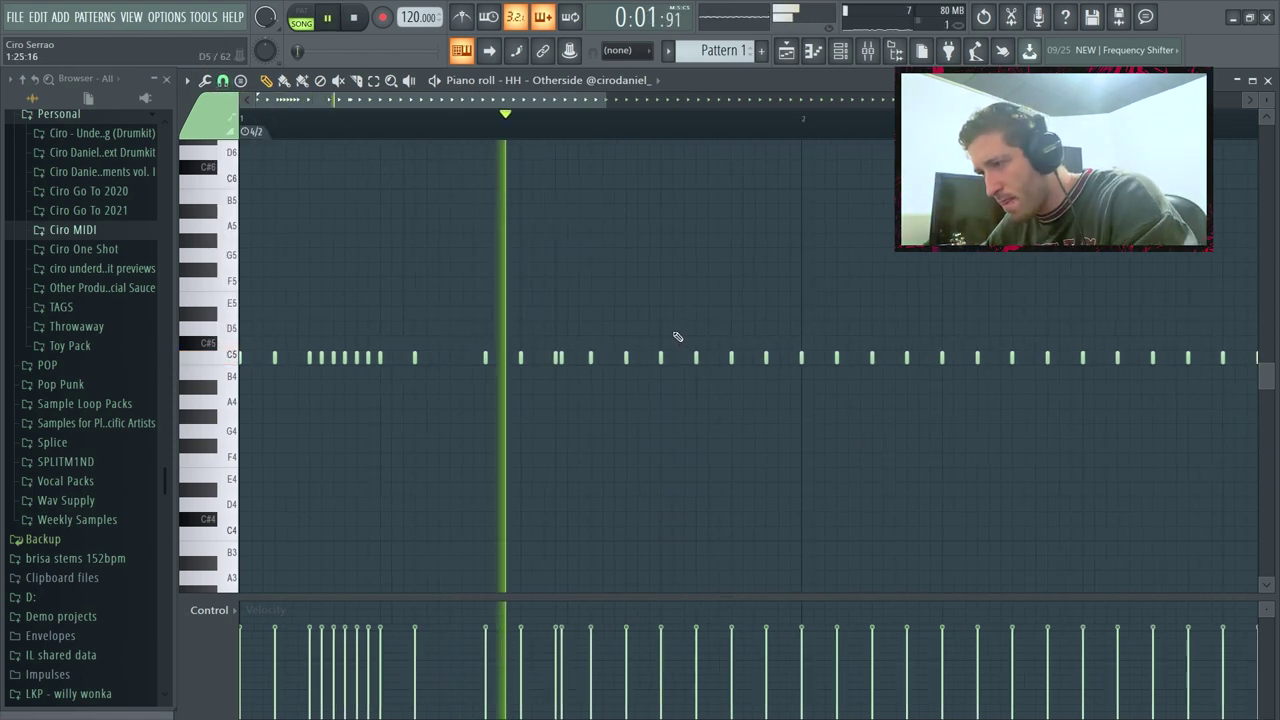
key("space")
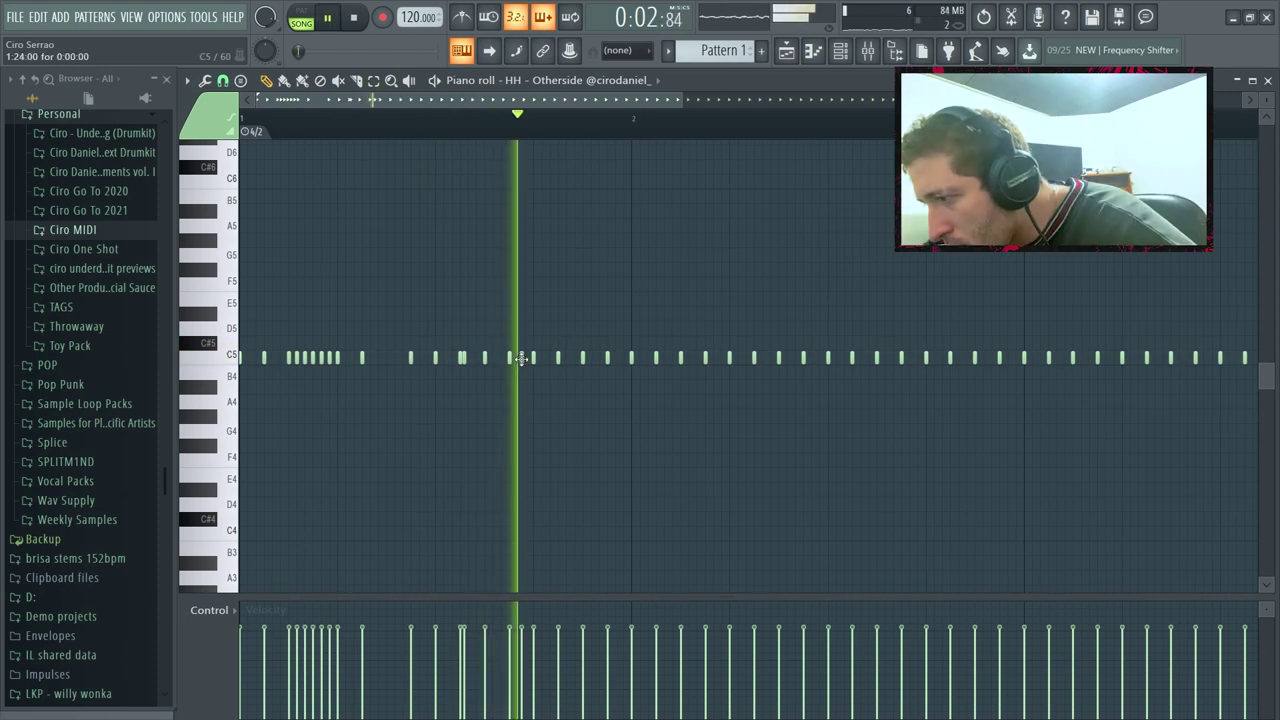
key("space")
left_click(525, 358)
key("space")
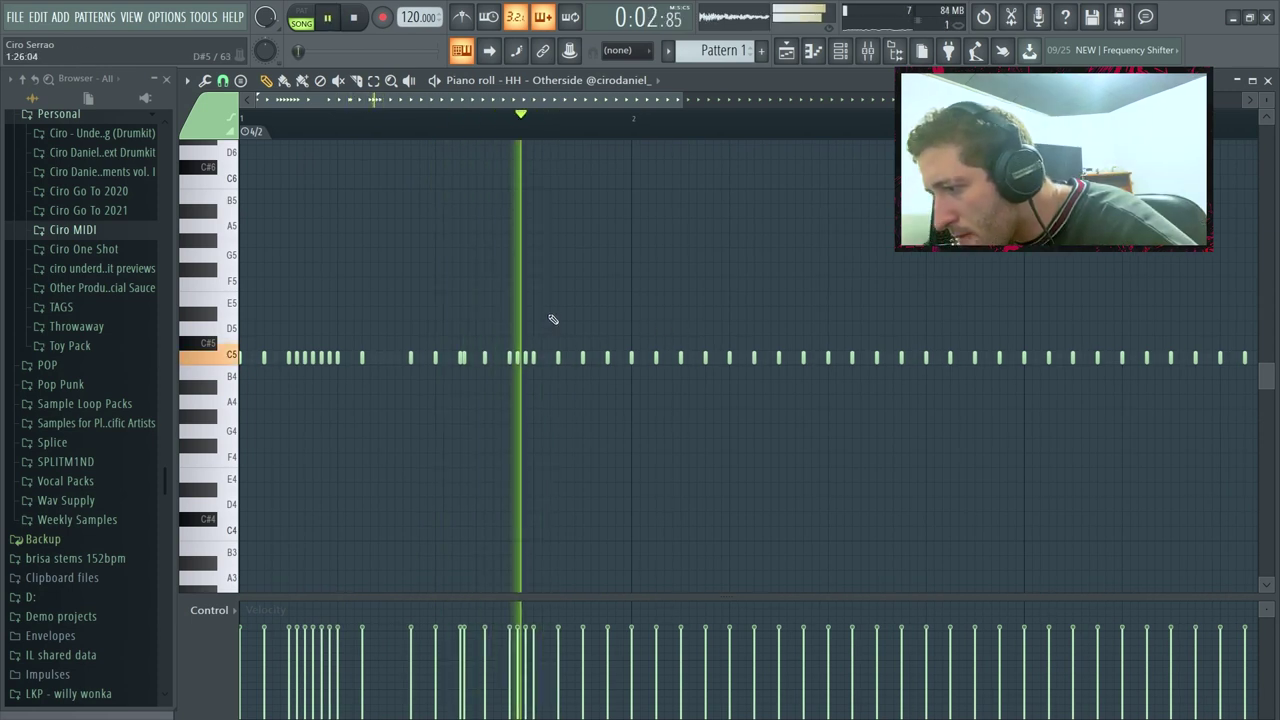
key("space")
right_click(579, 358)
key("space")
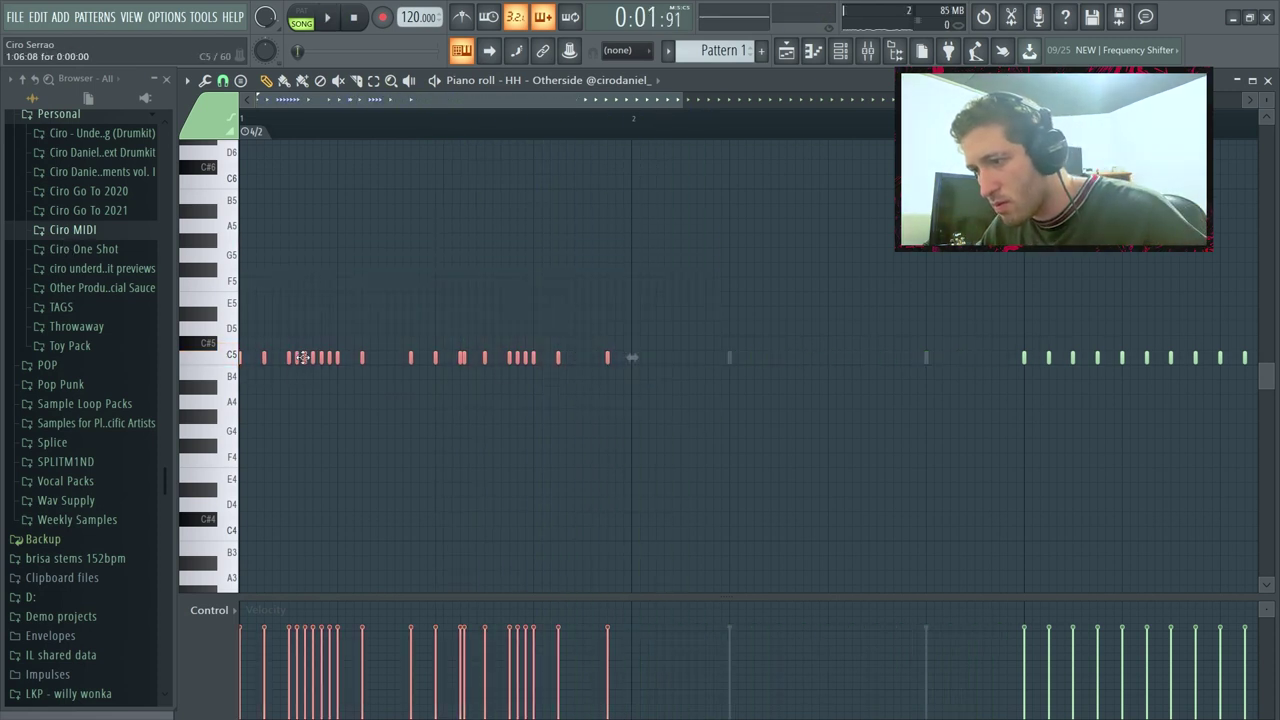
Step: Duplicate bar 1's hi-hats into bar 2 and lower the first six notes of bar 1's opening roll to A#4
key("ctrl+b")
left_click_drag(345, 357, 280, 357)
key("space")
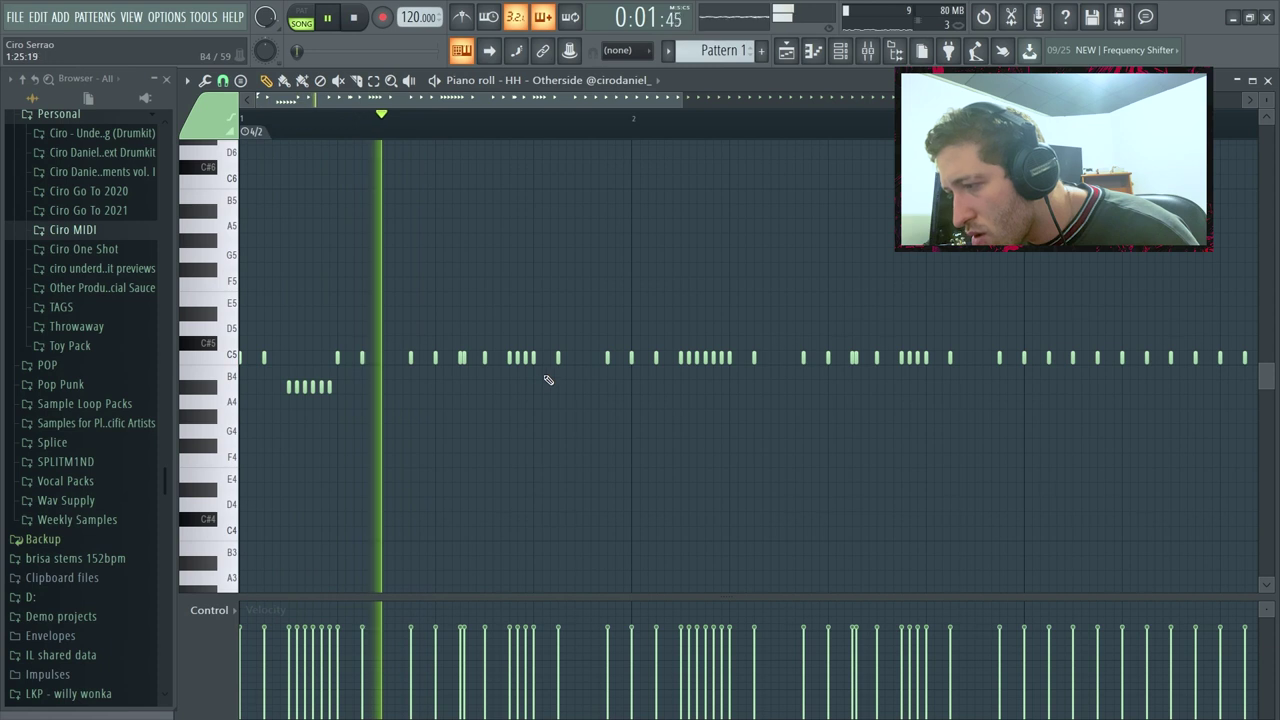
Step: Stagger the pitches of the hi-hat roll in bar 2 so they climb from G#4 up to C5
left_click_drag(547, 358, 506, 362)
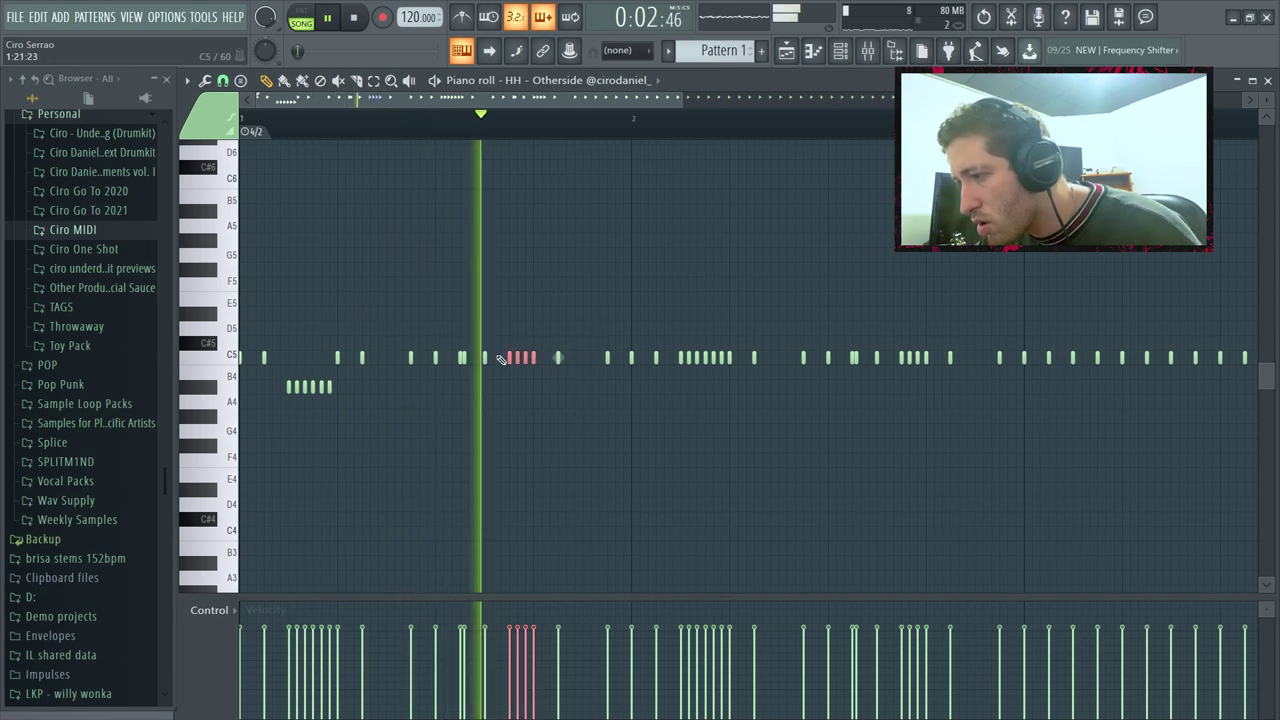
key("space")
left_click_drag(733, 357, 680, 357)
left_click(710, 378)
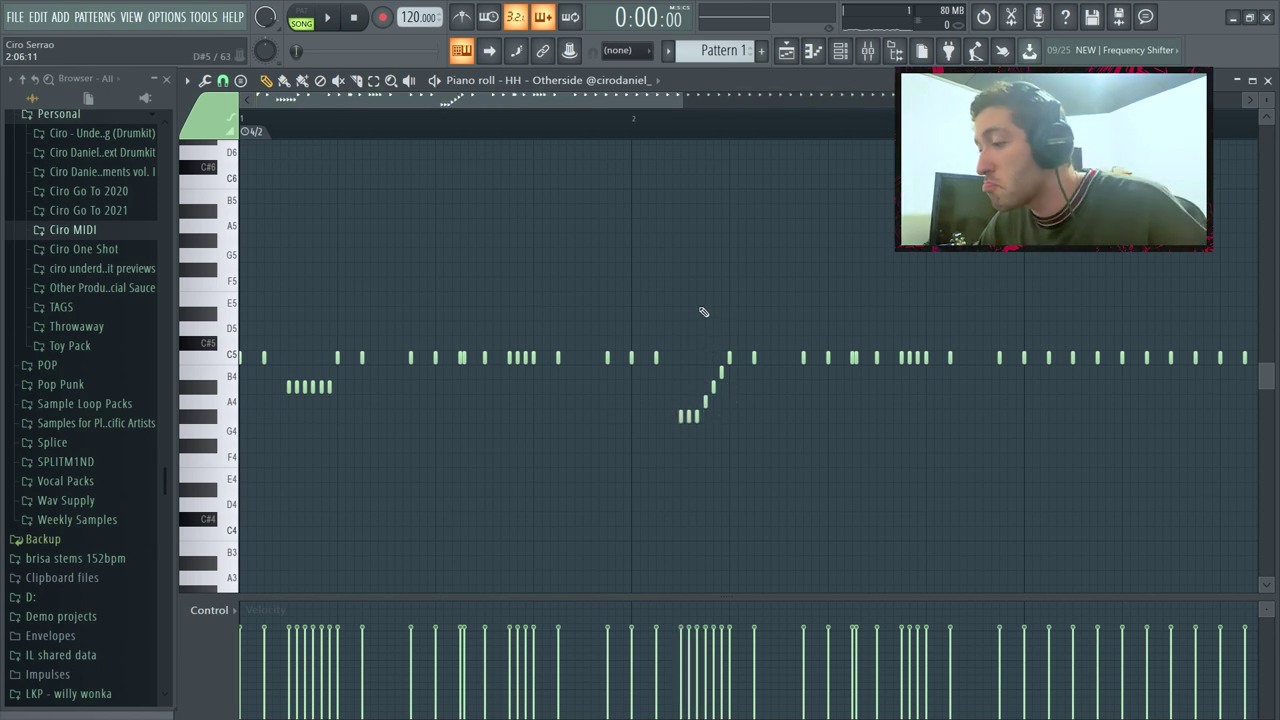
Step: Ramp up the velocities of bar 2's roll and lower bar 1's double hit to A#4 with the following hit on B4
left_click(588, 119)
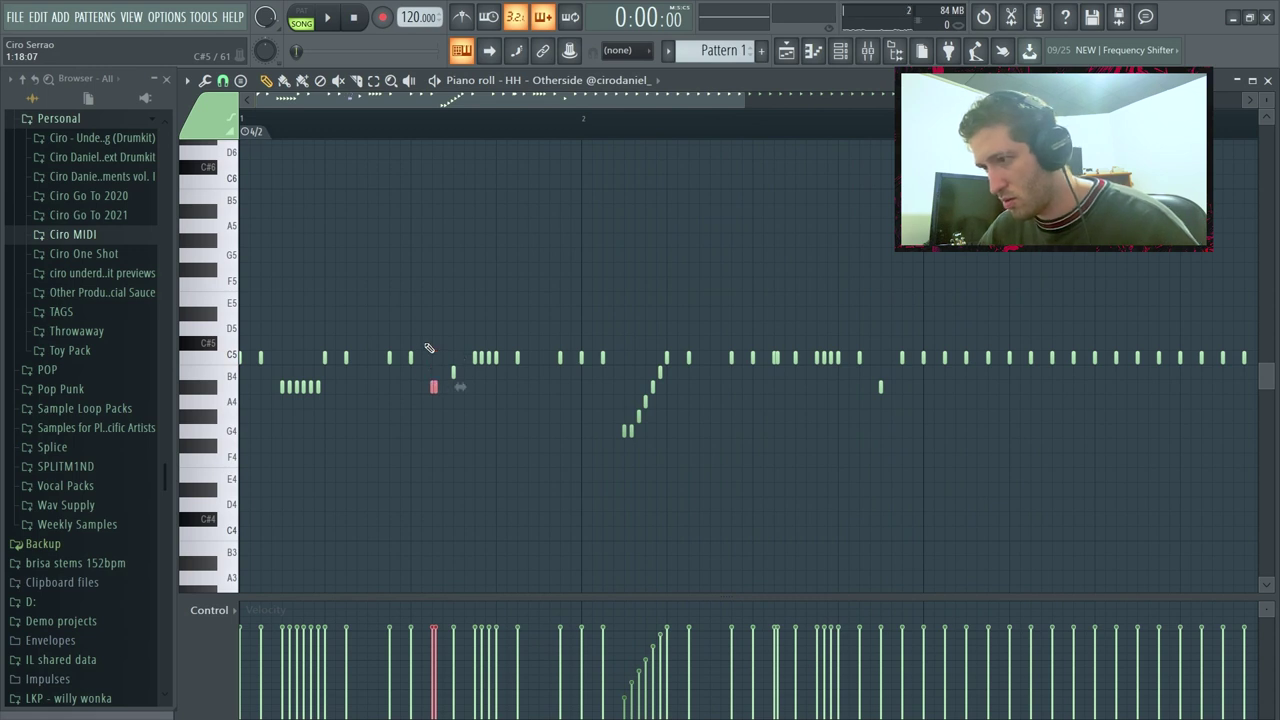
key("space")
key("shift+Up")
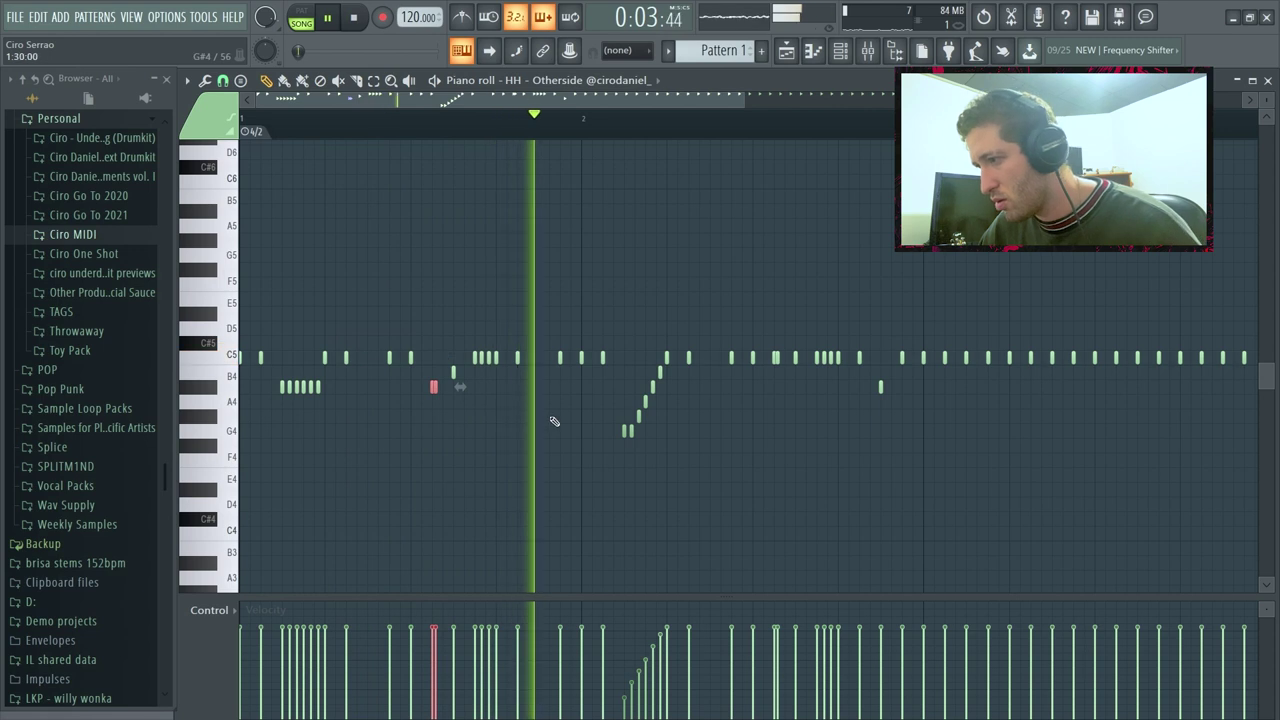
Step: Lower bar 2's double hi-hat hit to A#4, the following hit to B4, and the last two hits to A4
left_click_drag(805, 362, 814, 399)
key("shift+Down")
key("shift+Down")
key("space")
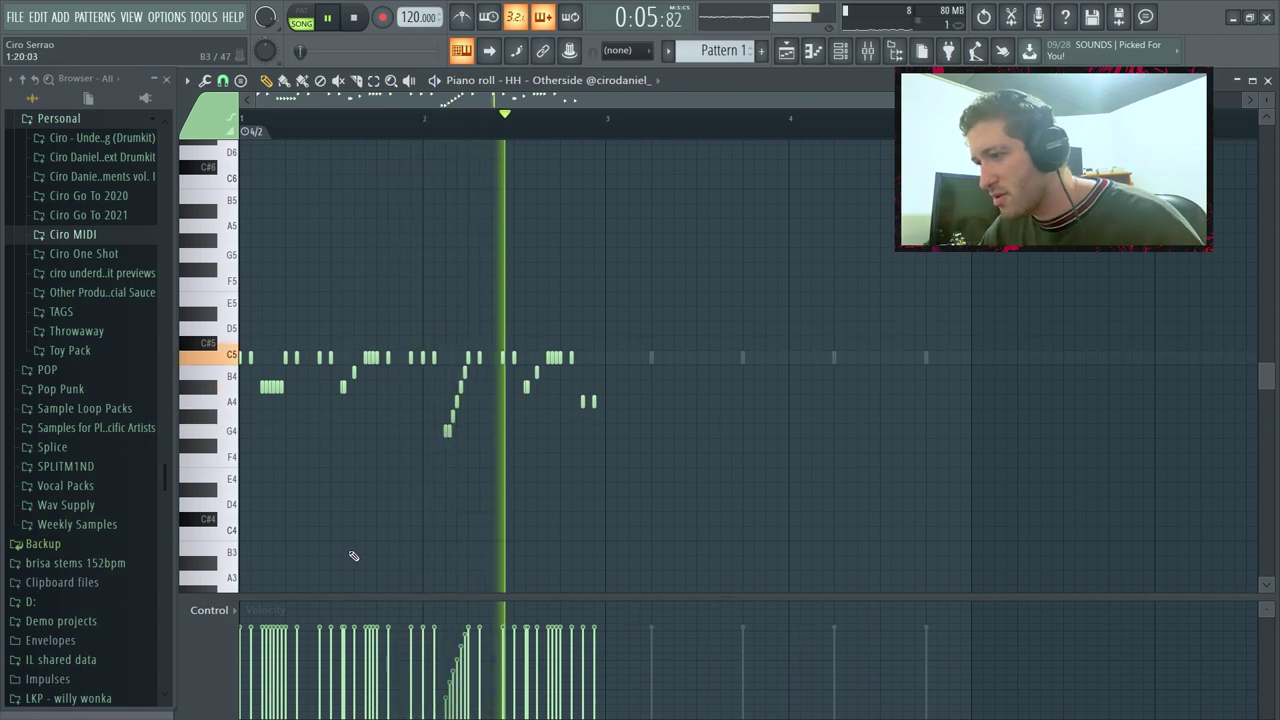
Step: Double the last two A4 hi-hat hits of bar 2 using a different snap setting, and repeat the two-bar pattern through bar 4
key("space")
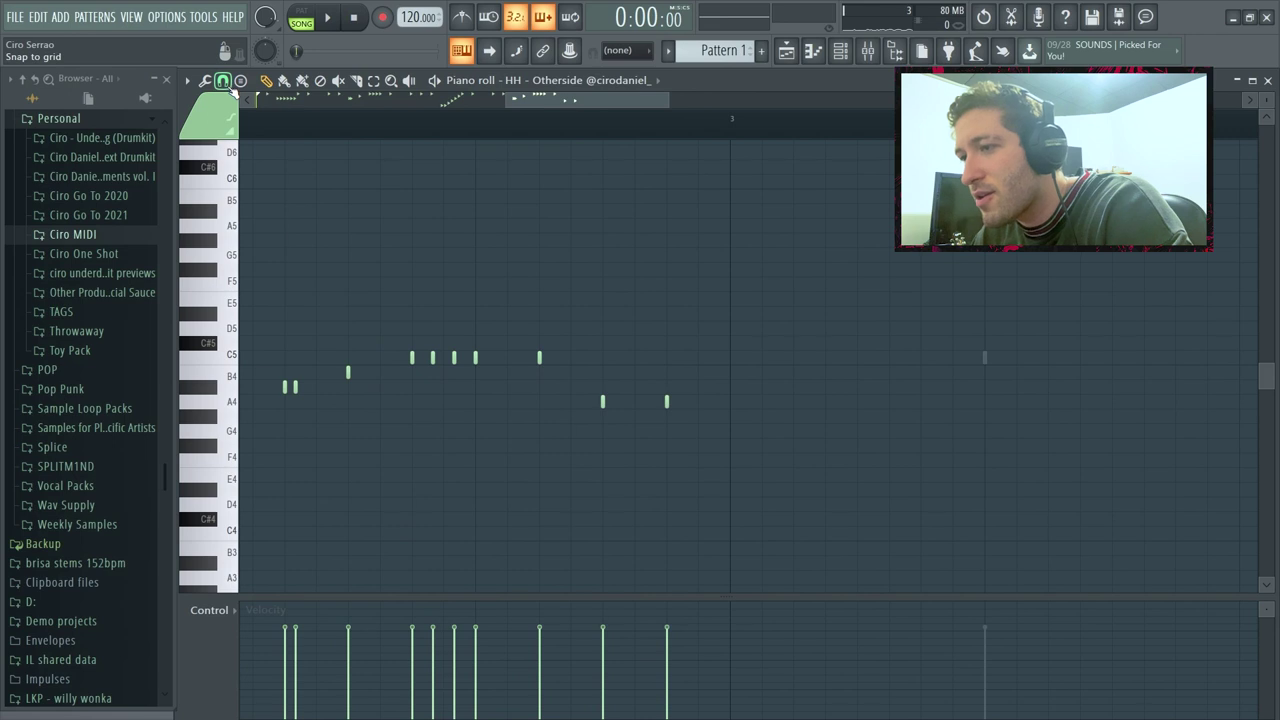
left_click(230, 86)
left_click(250, 199)
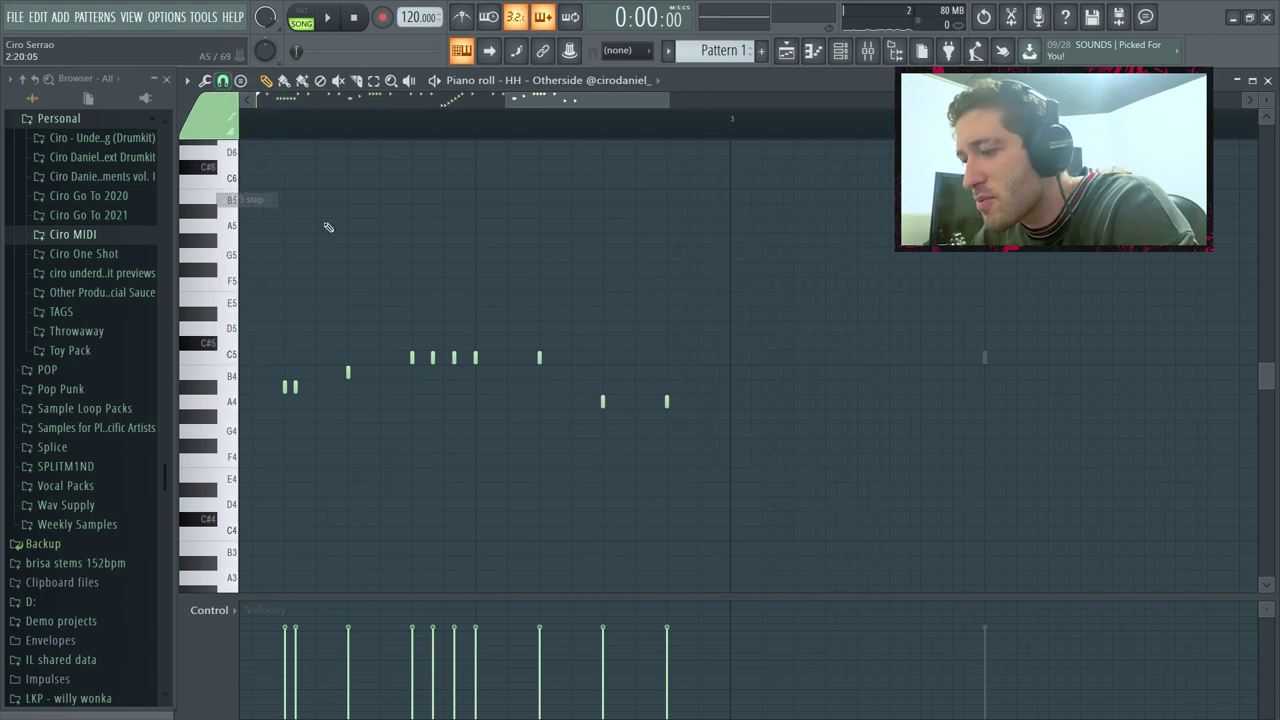
left_click(609, 401)
left_click(673, 401)
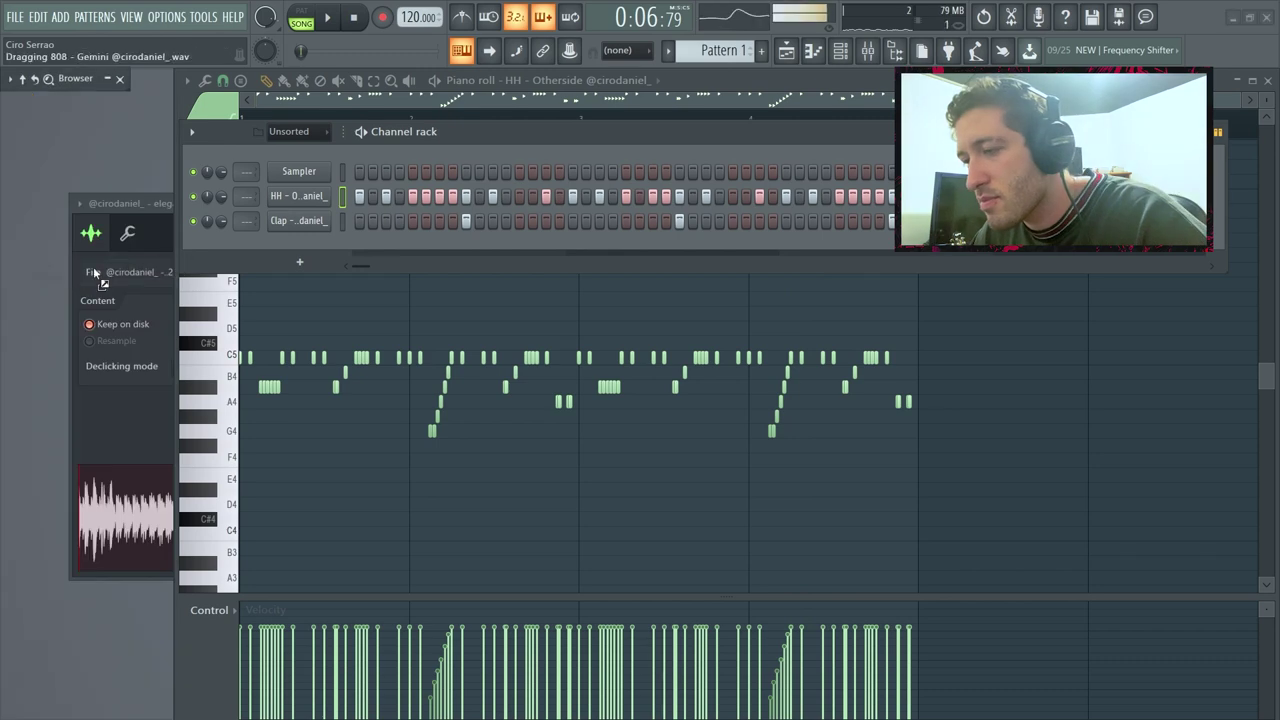
Step: Add the 808 - Gemini sample to the channel rack and audition it on D#5 with the loop in the piano roll
left_click_drag(93, 266, 314, 211)
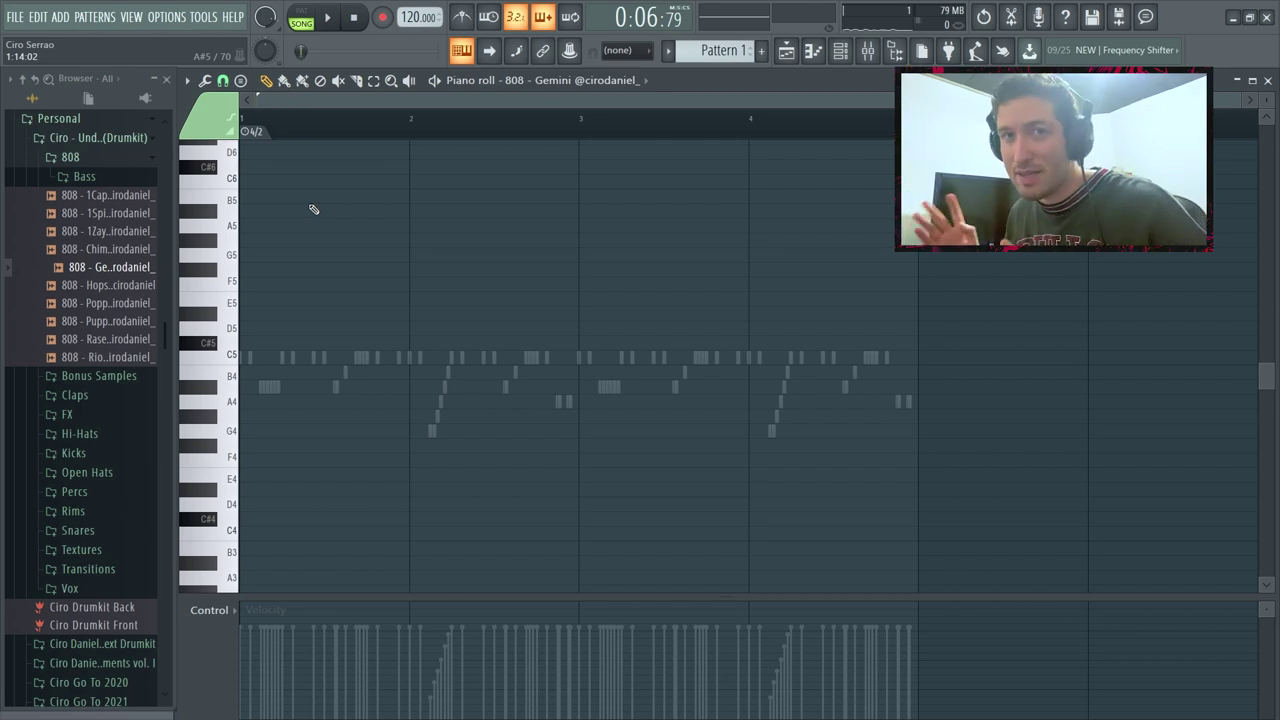
key("space")
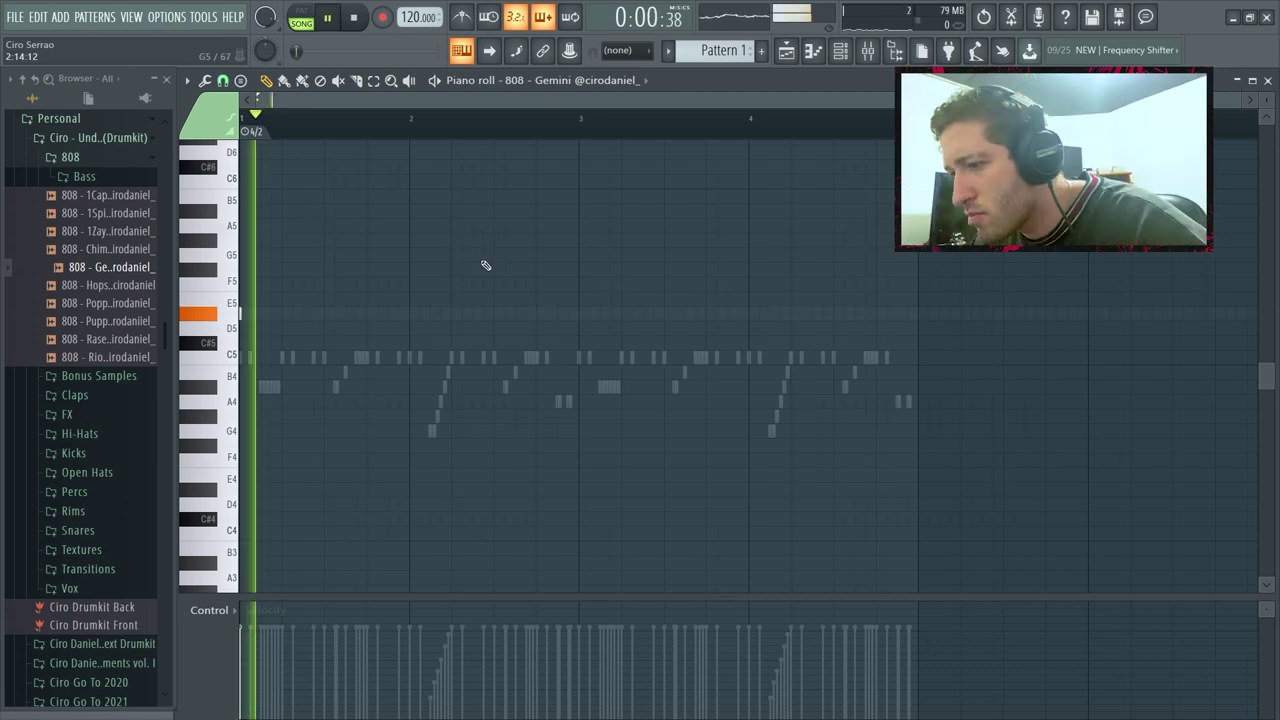
Step: Add 808 notes on F5 and F#5 late in bar 1 and on D#5 at the start of bar 2, and audition them
key("space")
left_click(366, 286)
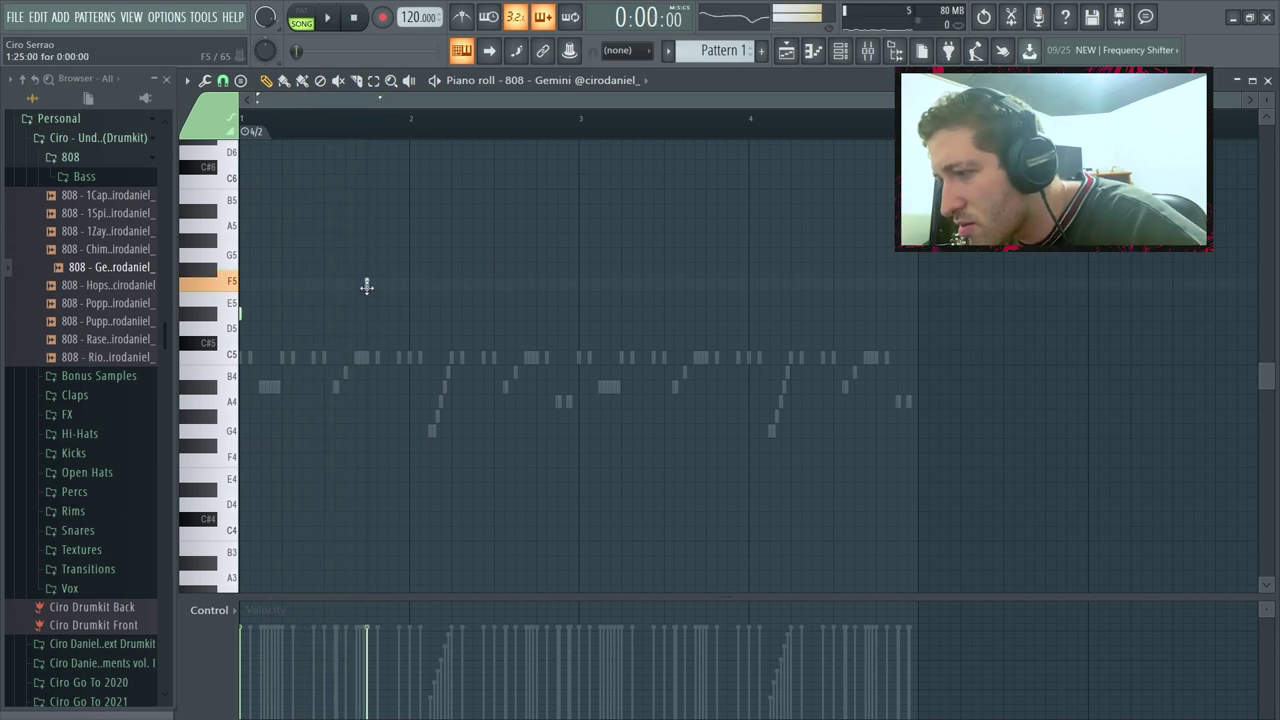
left_click(391, 270)
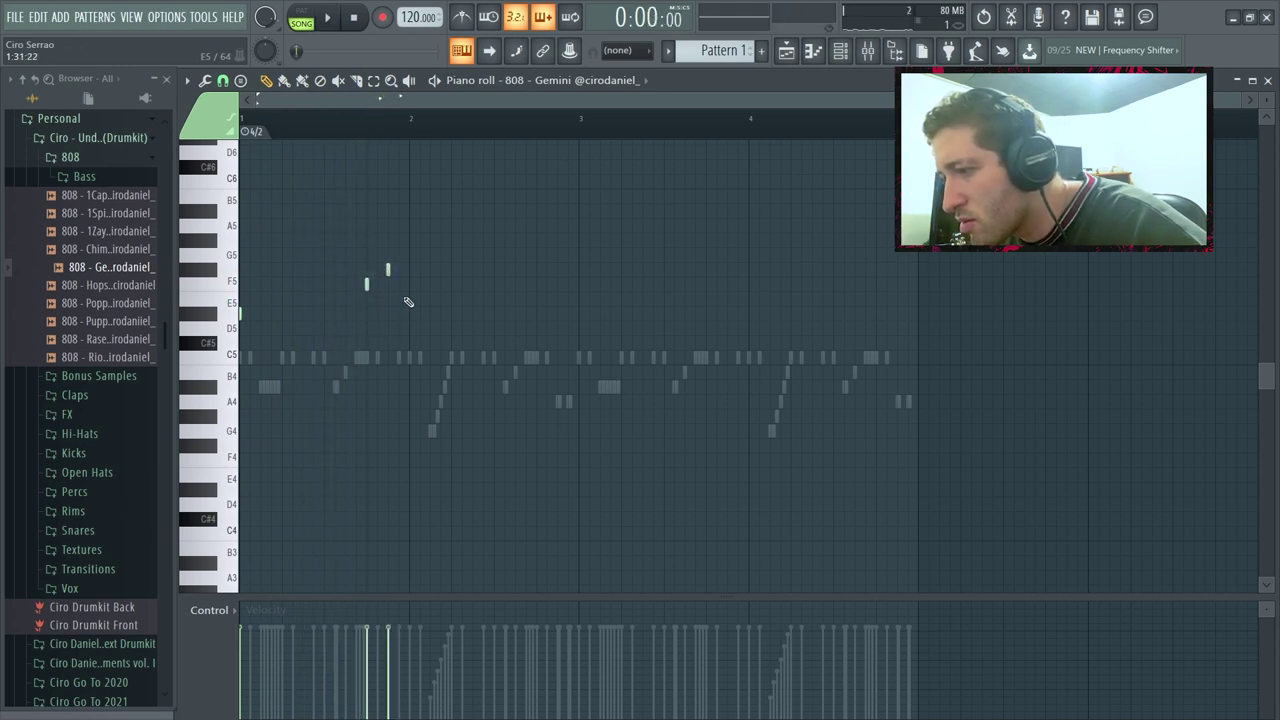
left_click(410, 314)
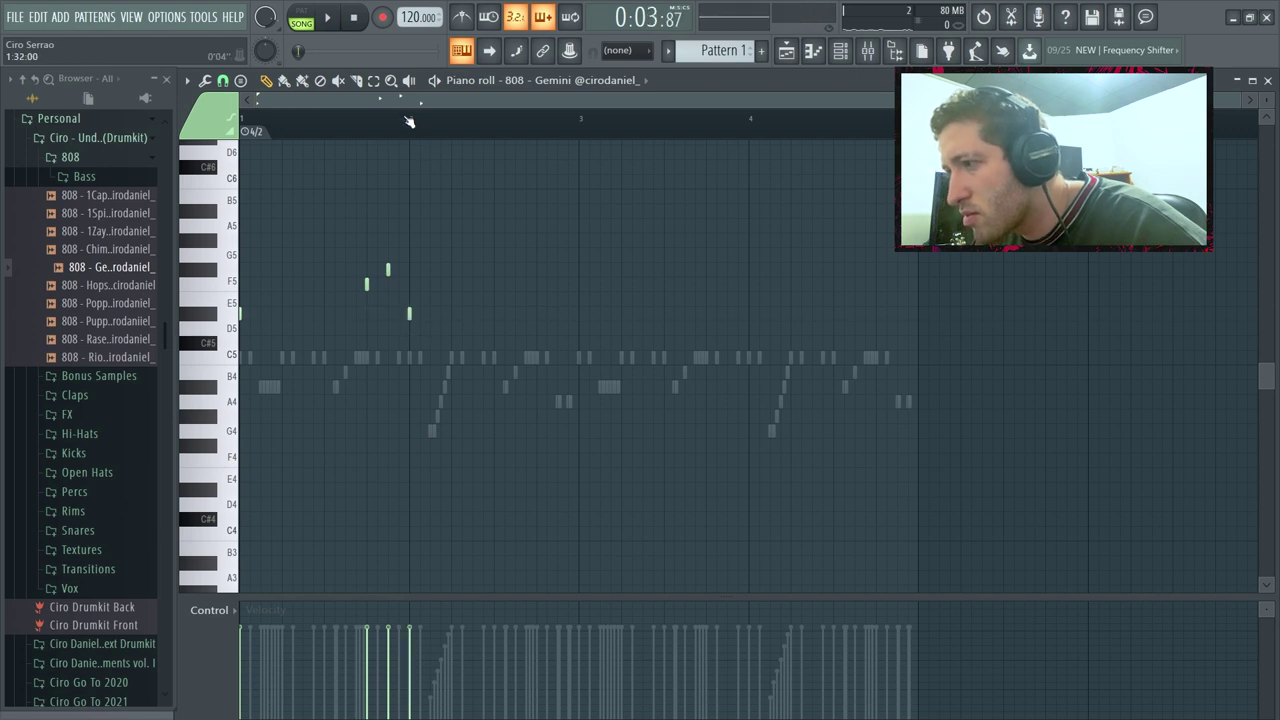
key("space")
key("space")
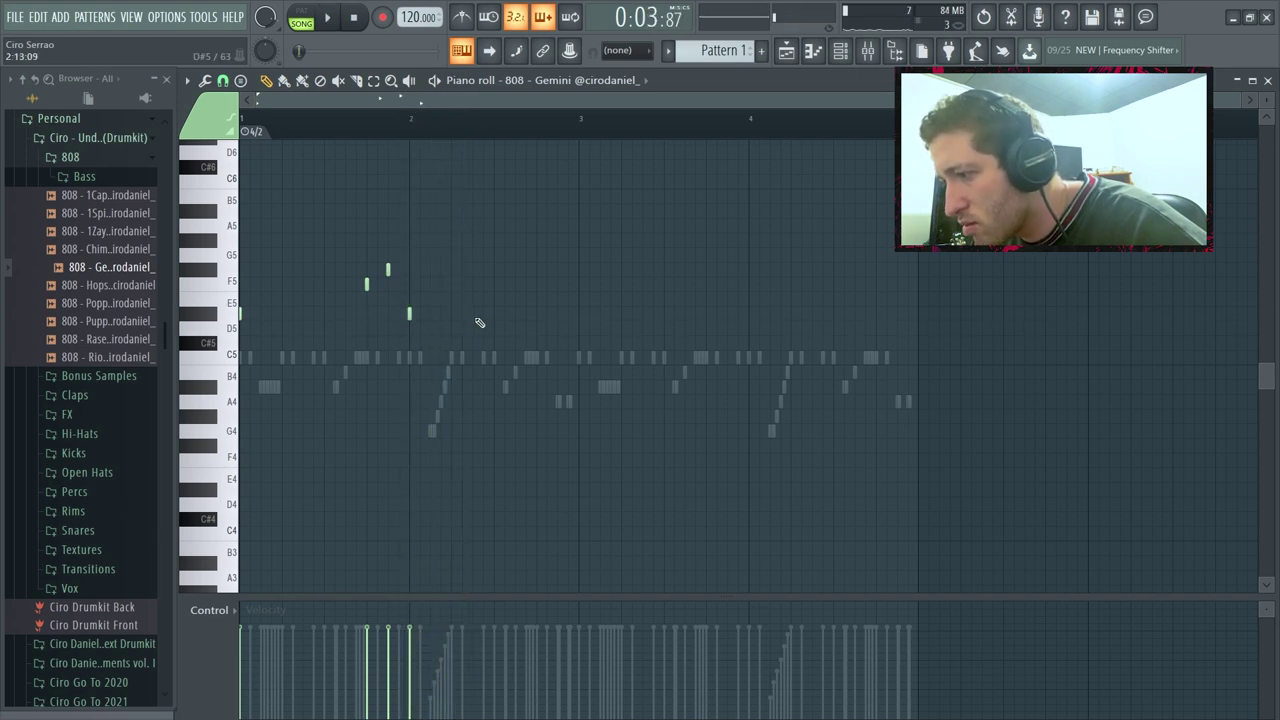
Step: Add a second D#5 808 note early in bar 2 and play the section back
key("space")
key("space")
key("space")
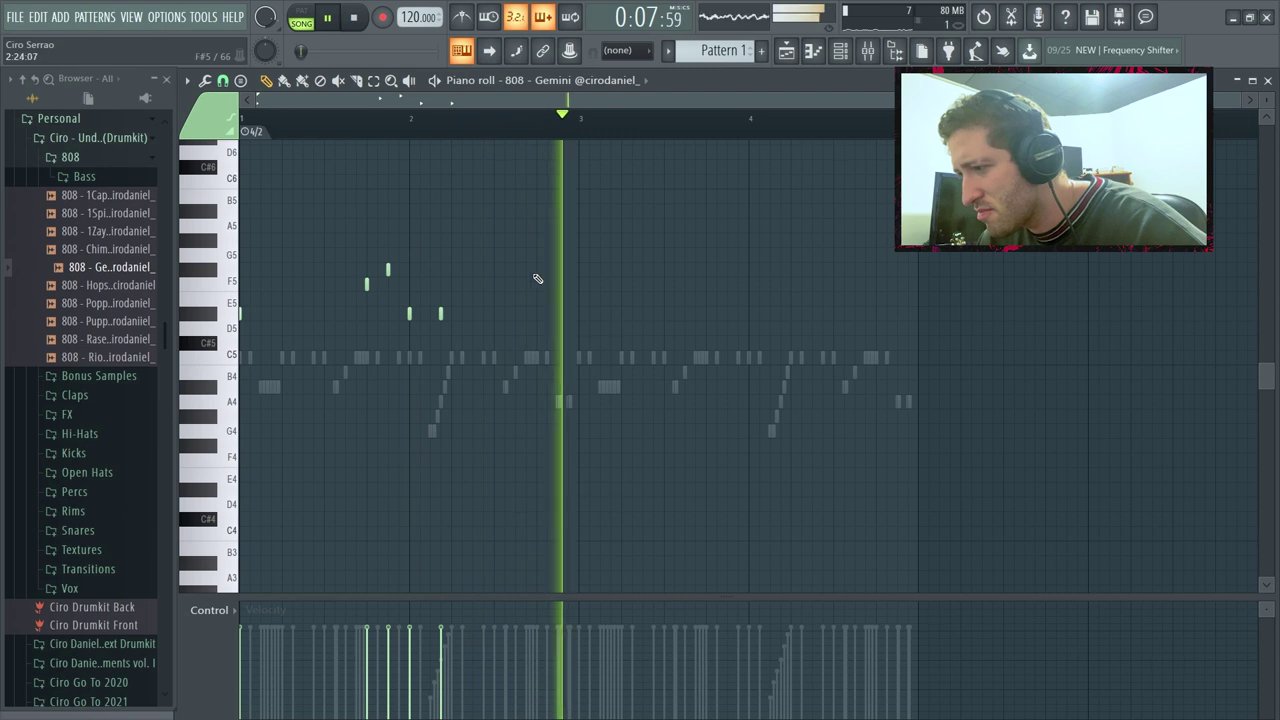
left_click(491, 118)
key("space")
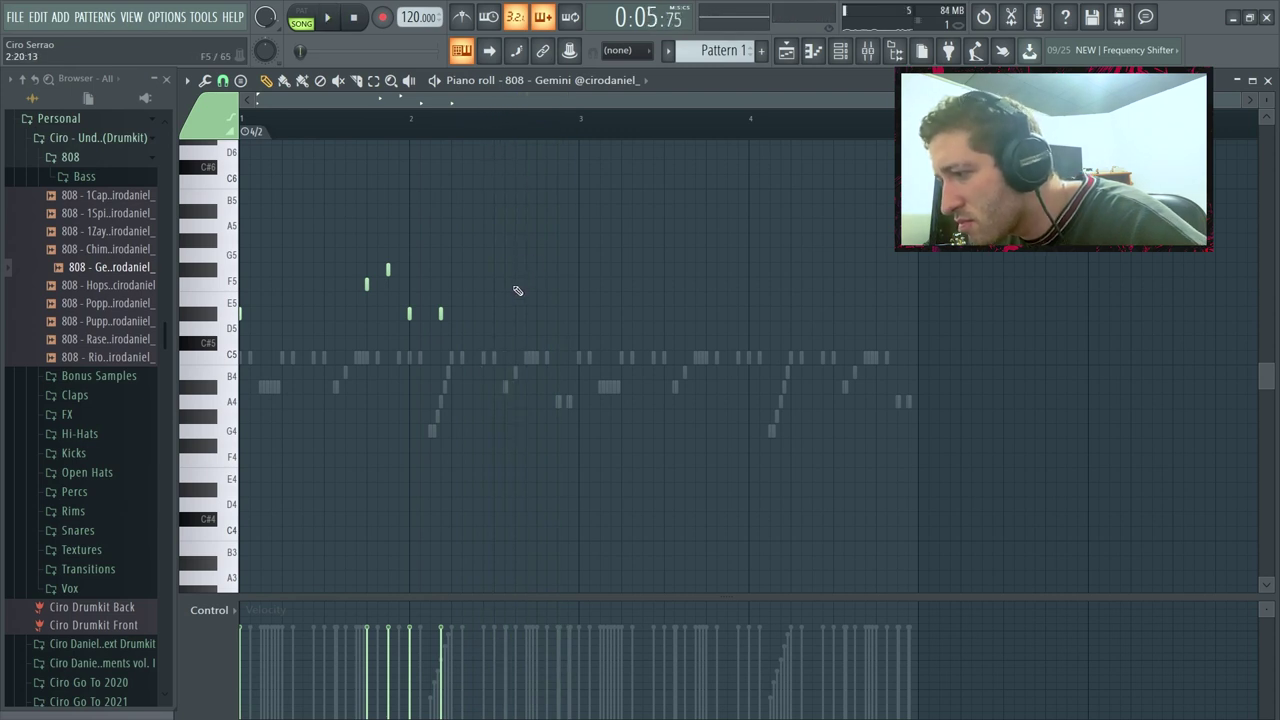
Step: Build an F#5, F5, F#5 run of 808 notes at the end of bar 2 and audition it with the loop
key("space")
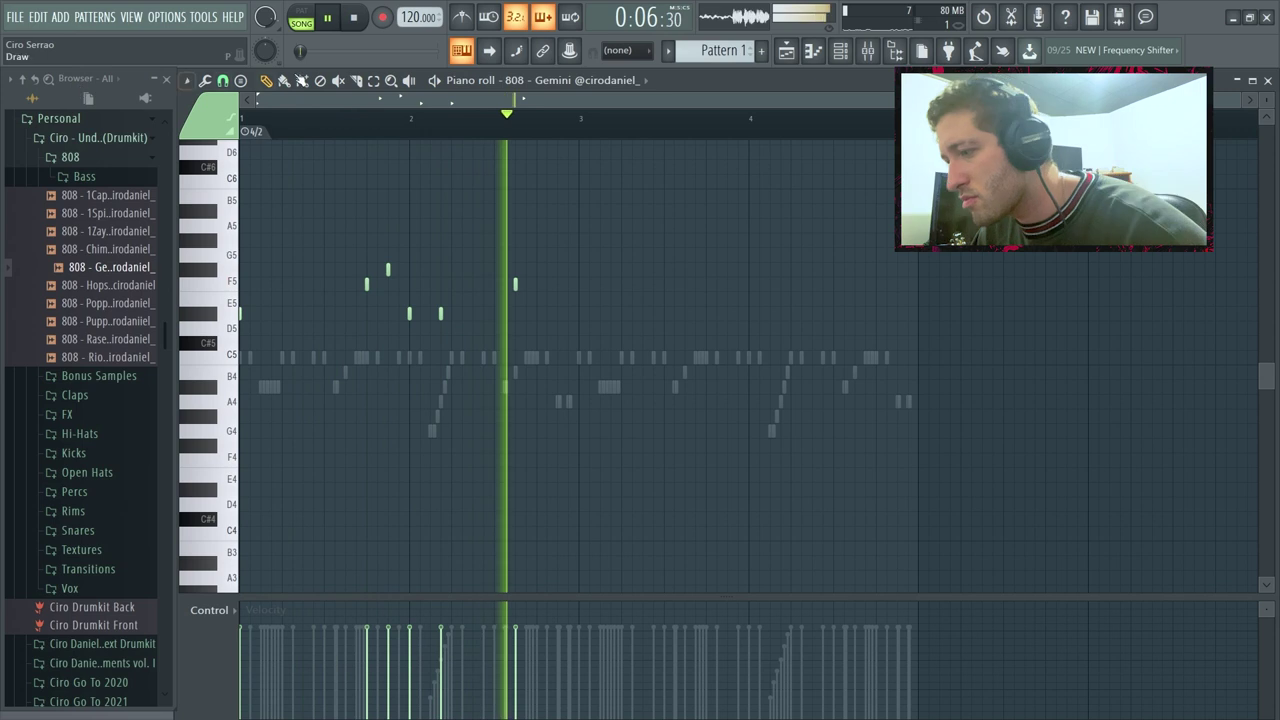
key("space")
left_click(536, 270)
left_click(557, 284)
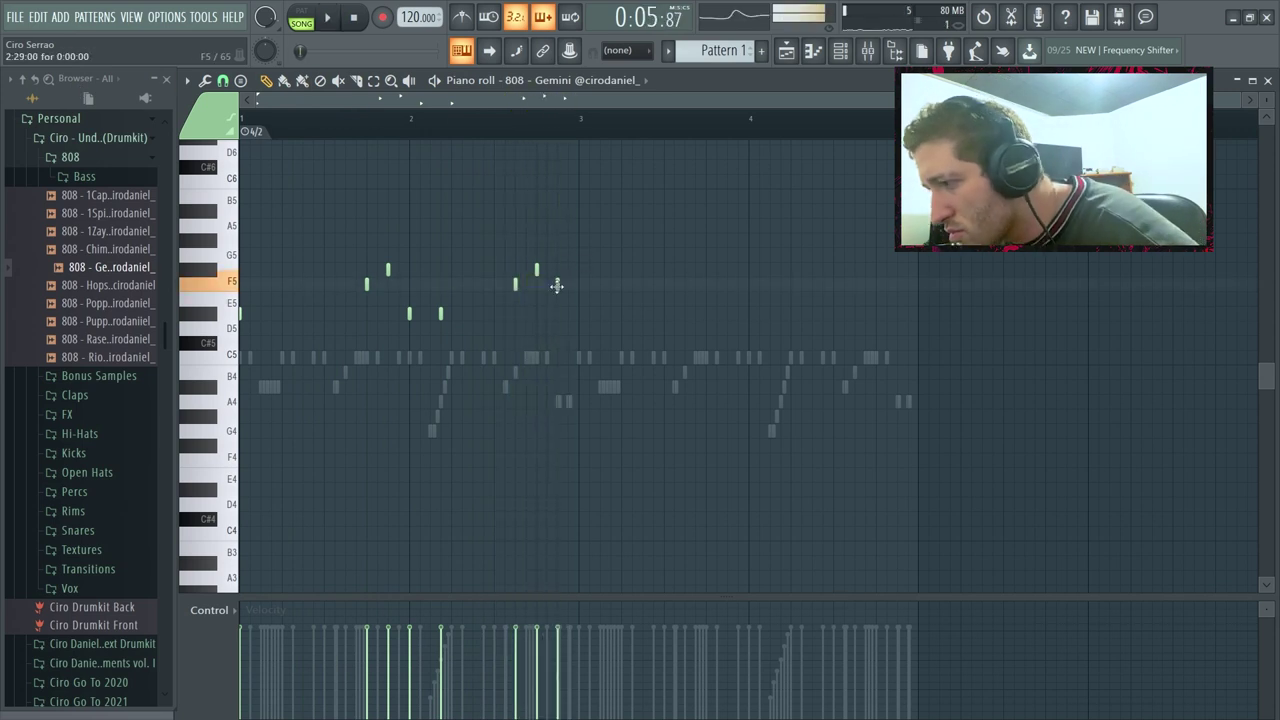
key("space")
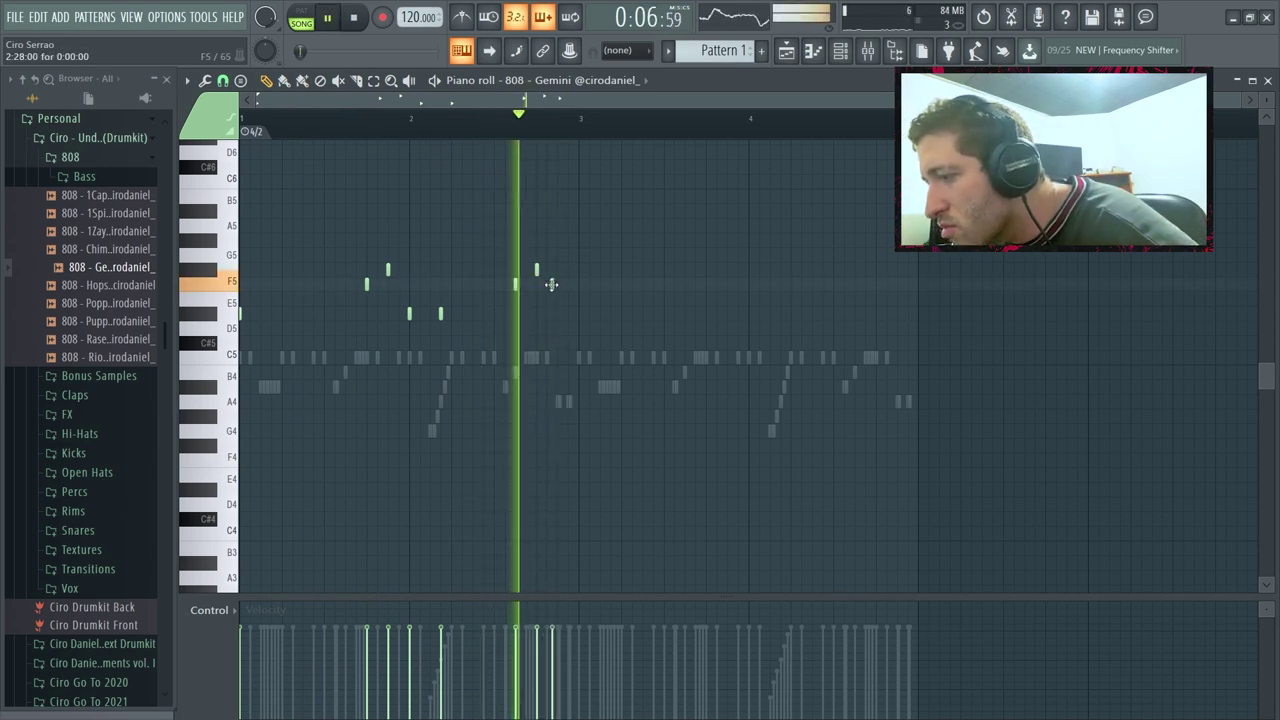
key("space")
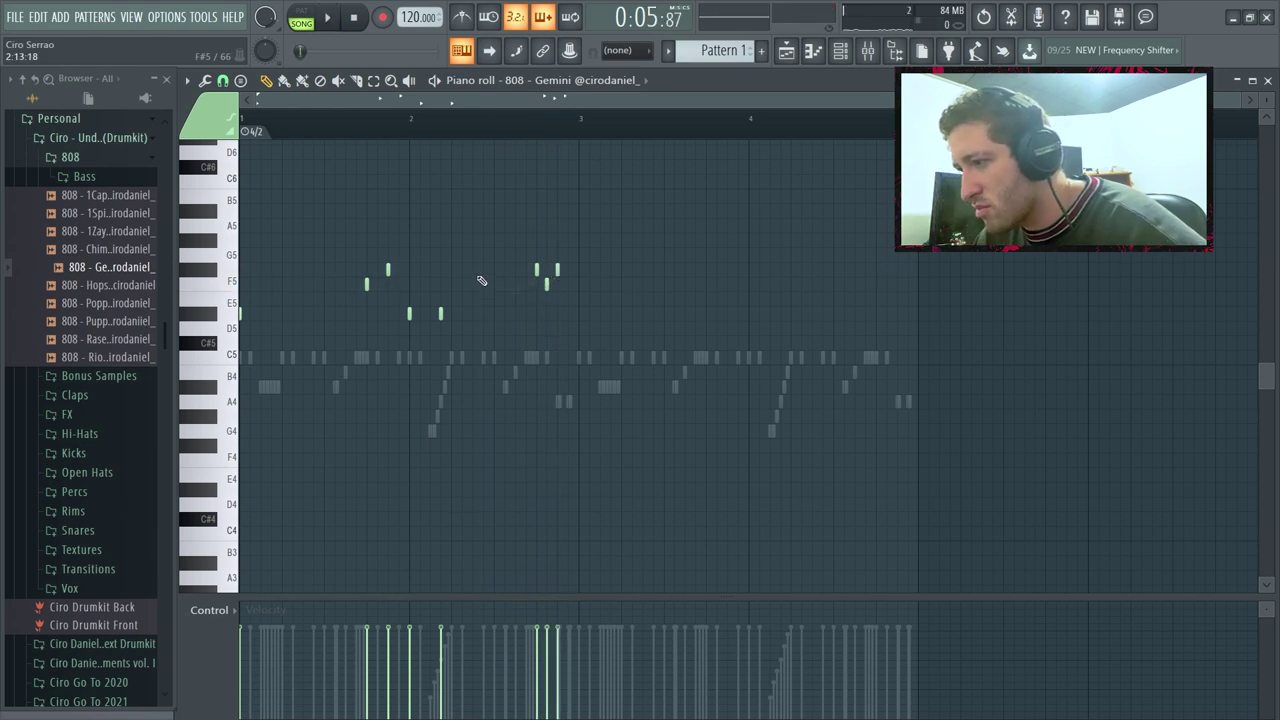
Step: Raise the velocities of the 808 notes to maximum and play the pattern from the start
key("space")
key("space")
key("space")
key("F6")
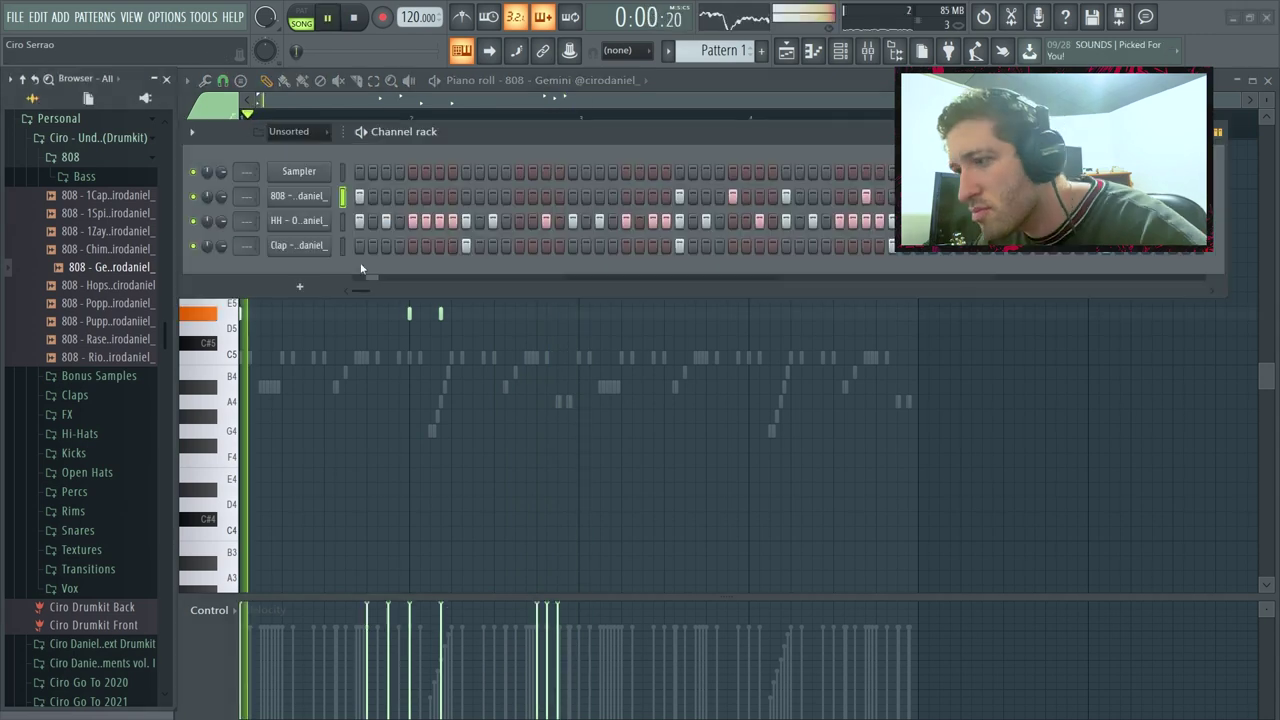
key("F6")
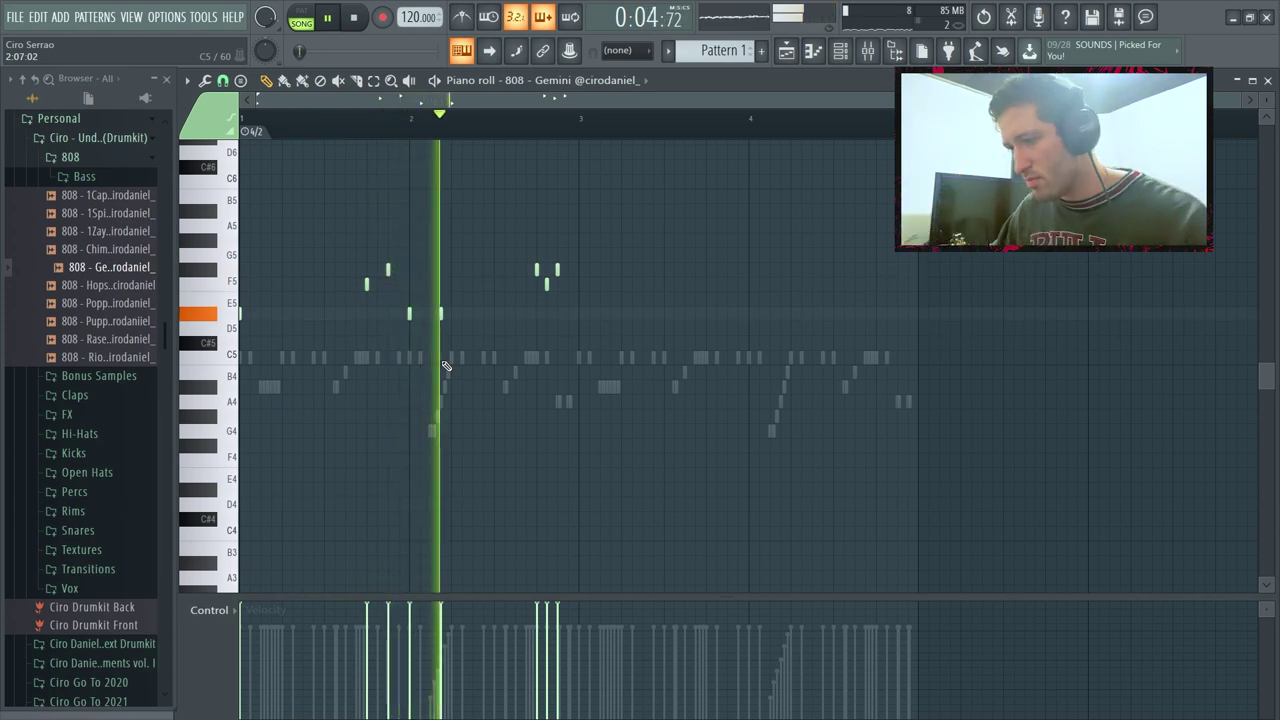
Step: Place a D#5 808 note at the start of bar 3 and repeat the two-bar 808 pattern through bar 4
left_click(576, 312)
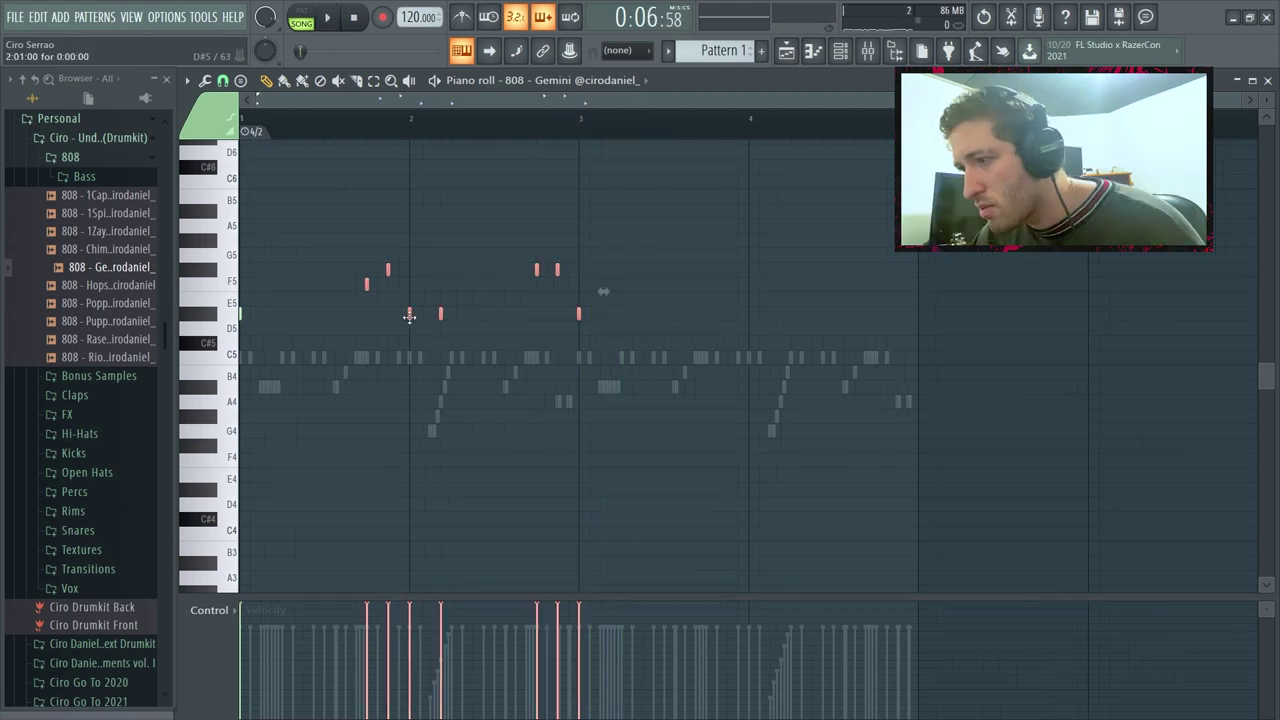
key("ctrl+b")
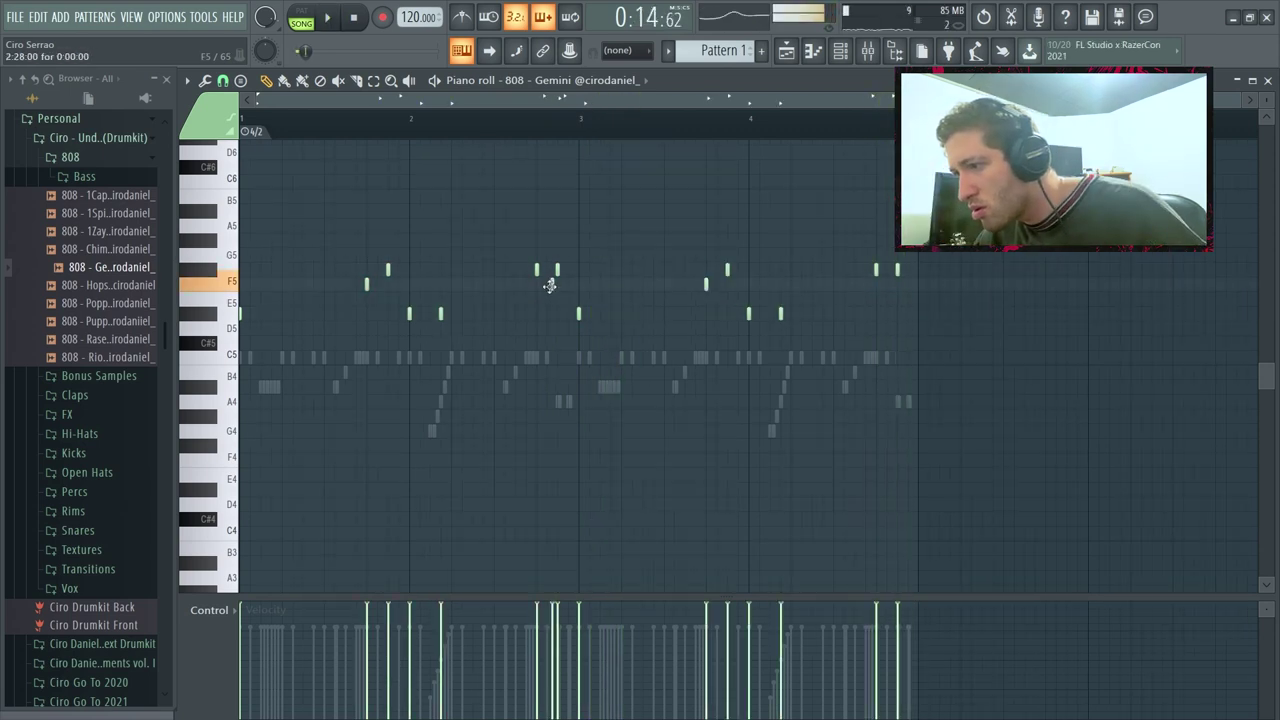
key("space")
left_click(510, 120)
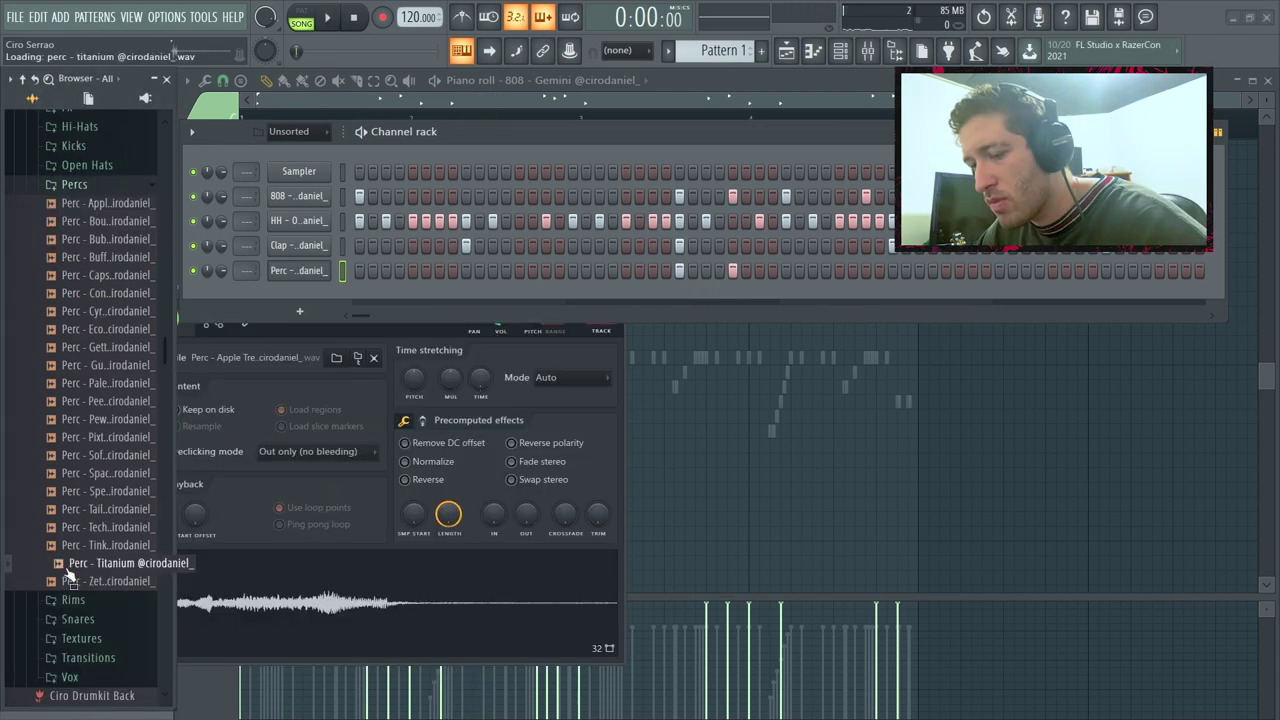
Step: Add the Perc - Titanium sample to the channel rack and load Rim - Gekko onto the rim channel
left_click_drag(84, 570, 312, 294)
key("space")
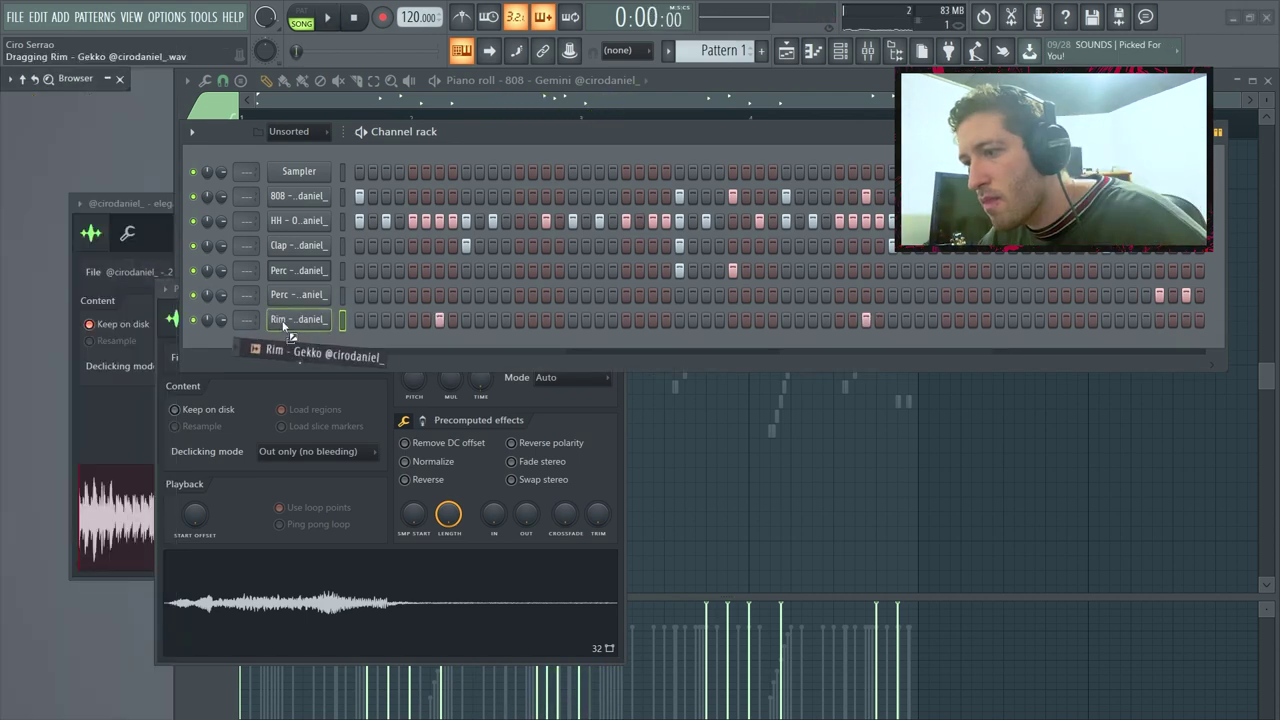
left_click_drag(283, 327, 290, 321)
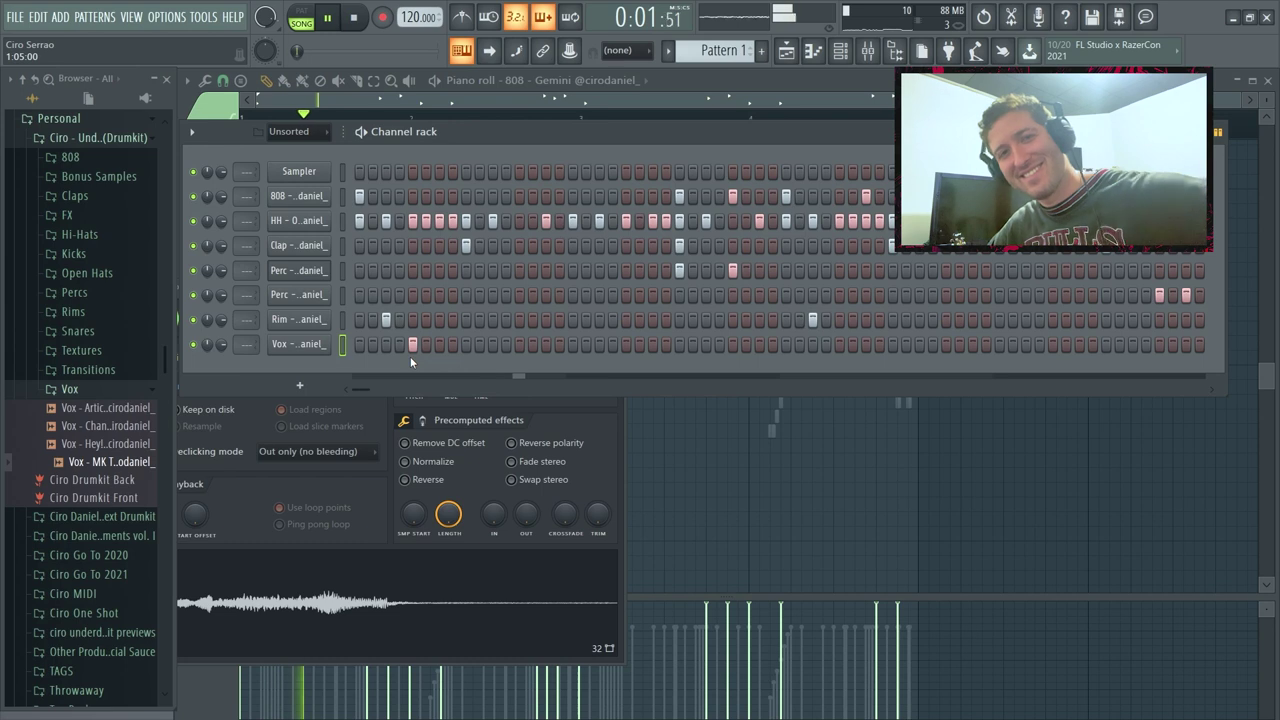
Step: Move the Vox - MK Toasty hit from step 5 to step 1 and check its channel settings
key("space")
right_click(410, 347)
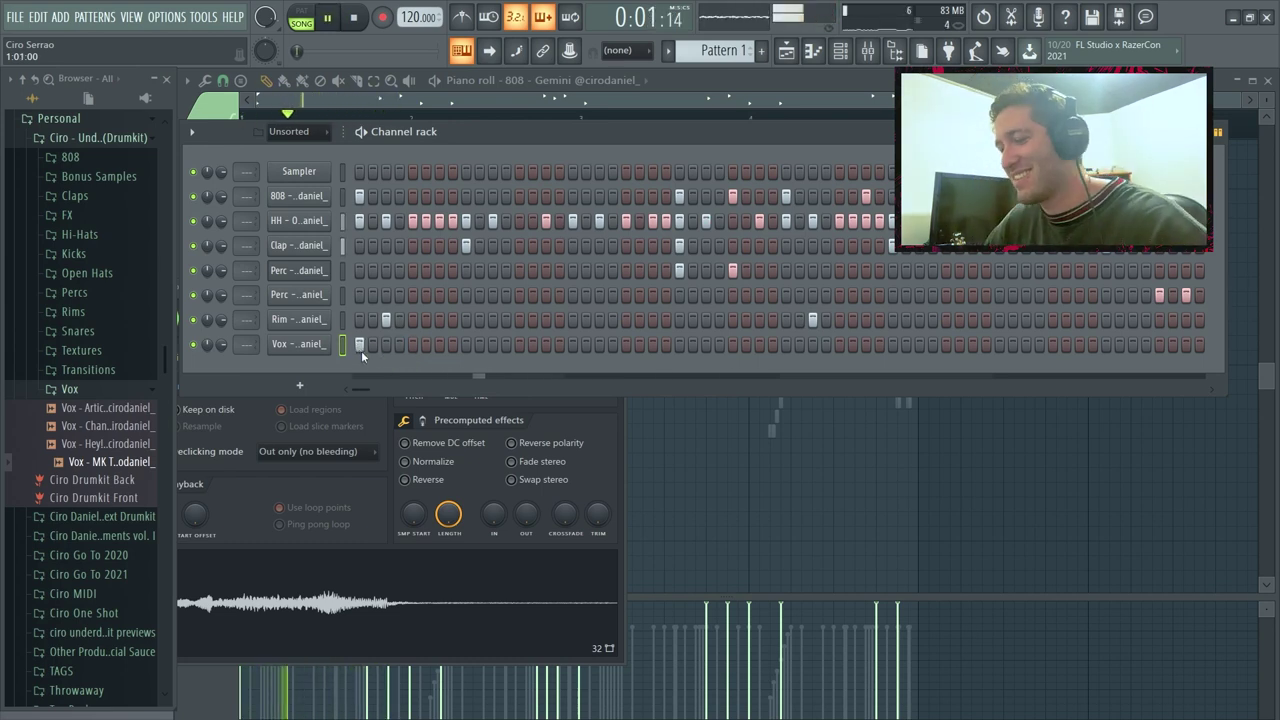
left_click(281, 345)
key("space")
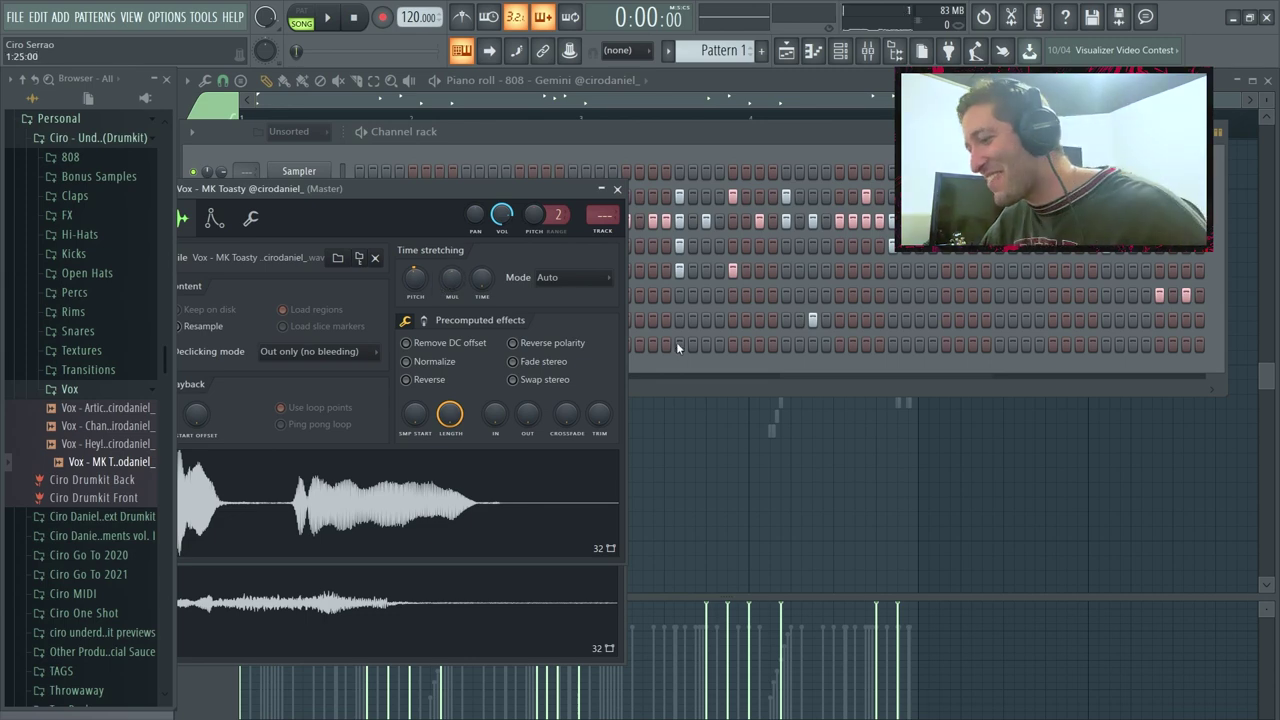
left_click(668, 358)
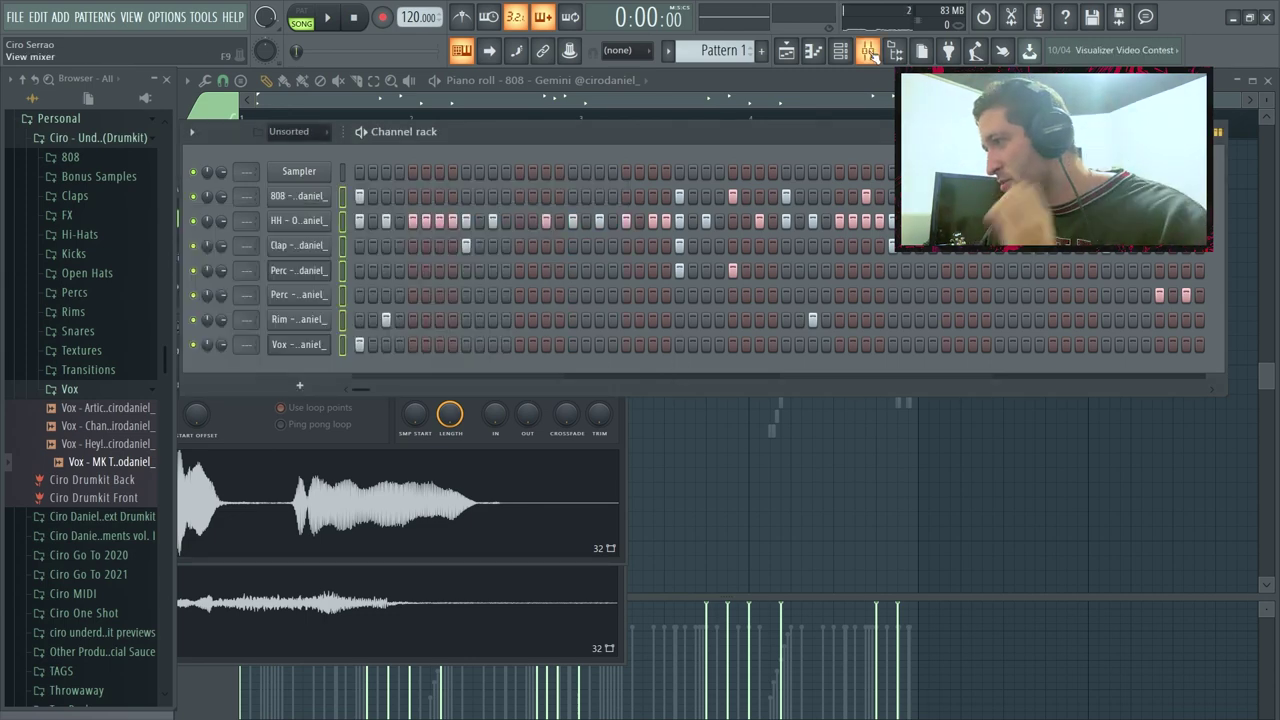
Step: Route all selected drum channels to separate mixer tracks starting from Insert 1
left_click(868, 52)
left_click(233, 180)
right_click(244, 96)
mouse_move(376, 222)
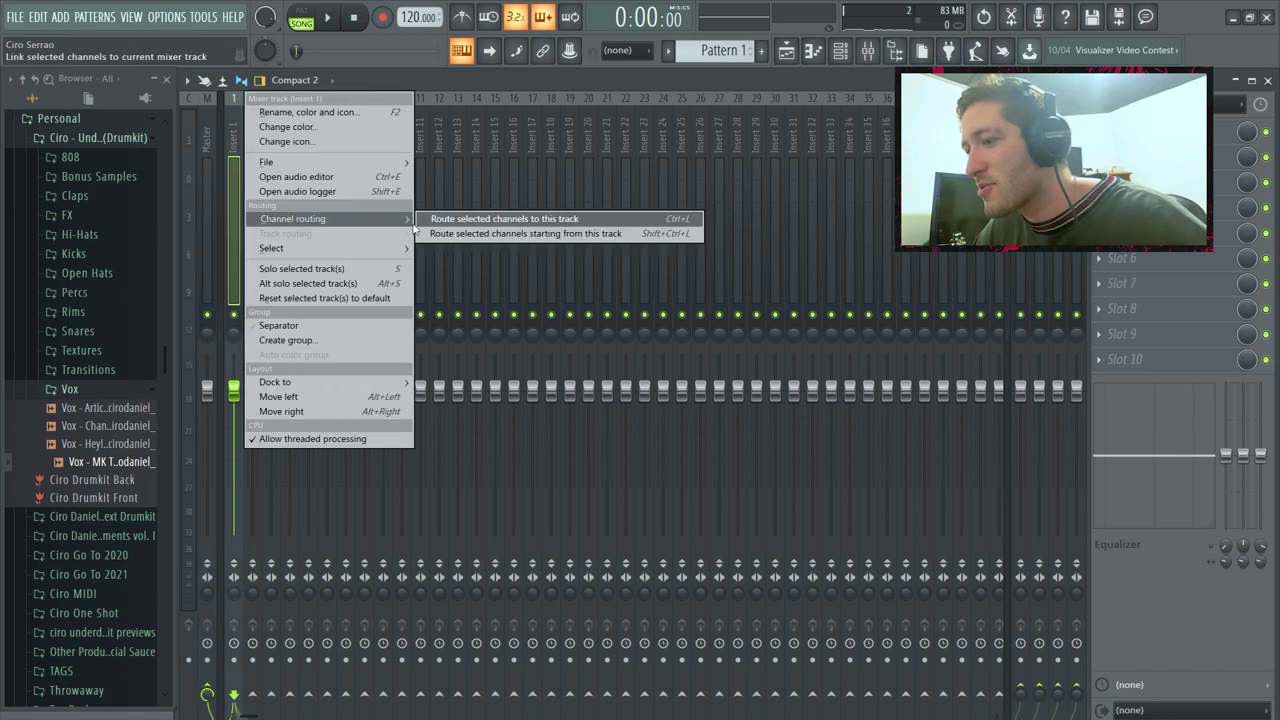
left_click(505, 218)
Step: Set the 808 track to -7.0 dB, lower the hi-hat level, and unmute and slightly raise the clap track
left_click_drag(233, 410, 240, 455)
key("space")
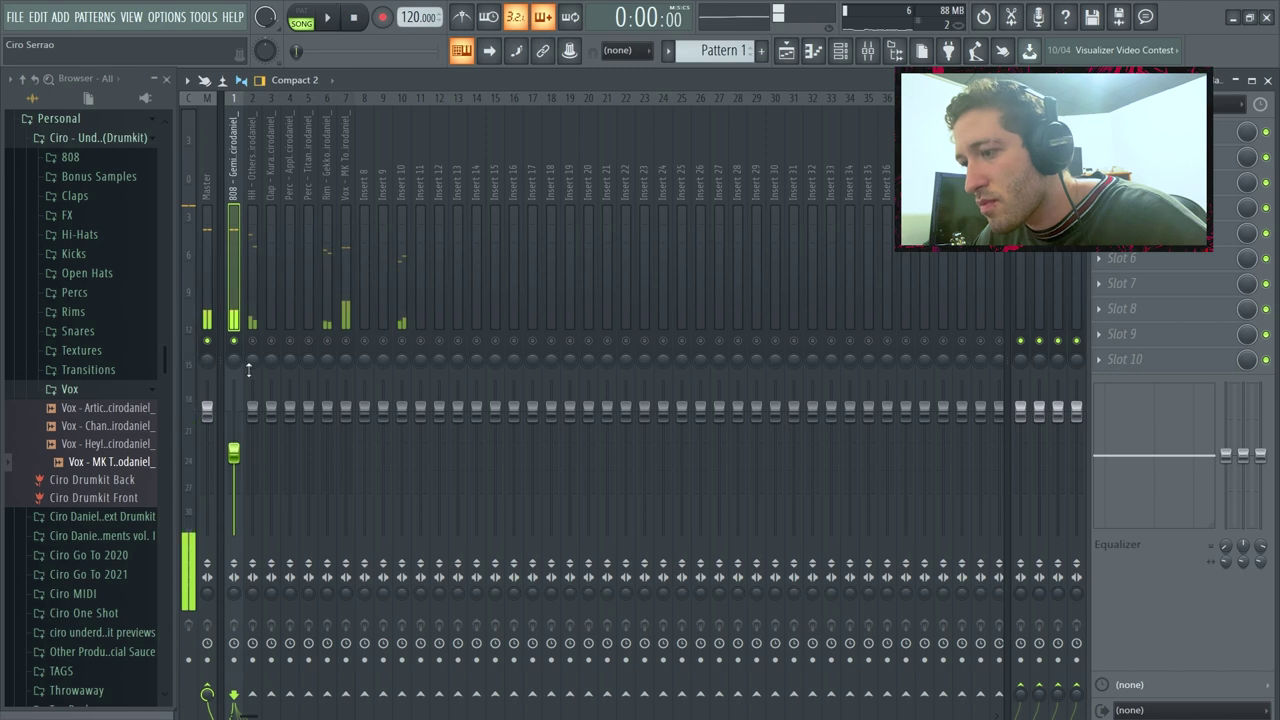
left_click_drag(252, 408, 261, 455)
left_click(271, 341)
left_click_drag(271, 412, 271, 406)
left_click_drag(237, 453, 239, 453)
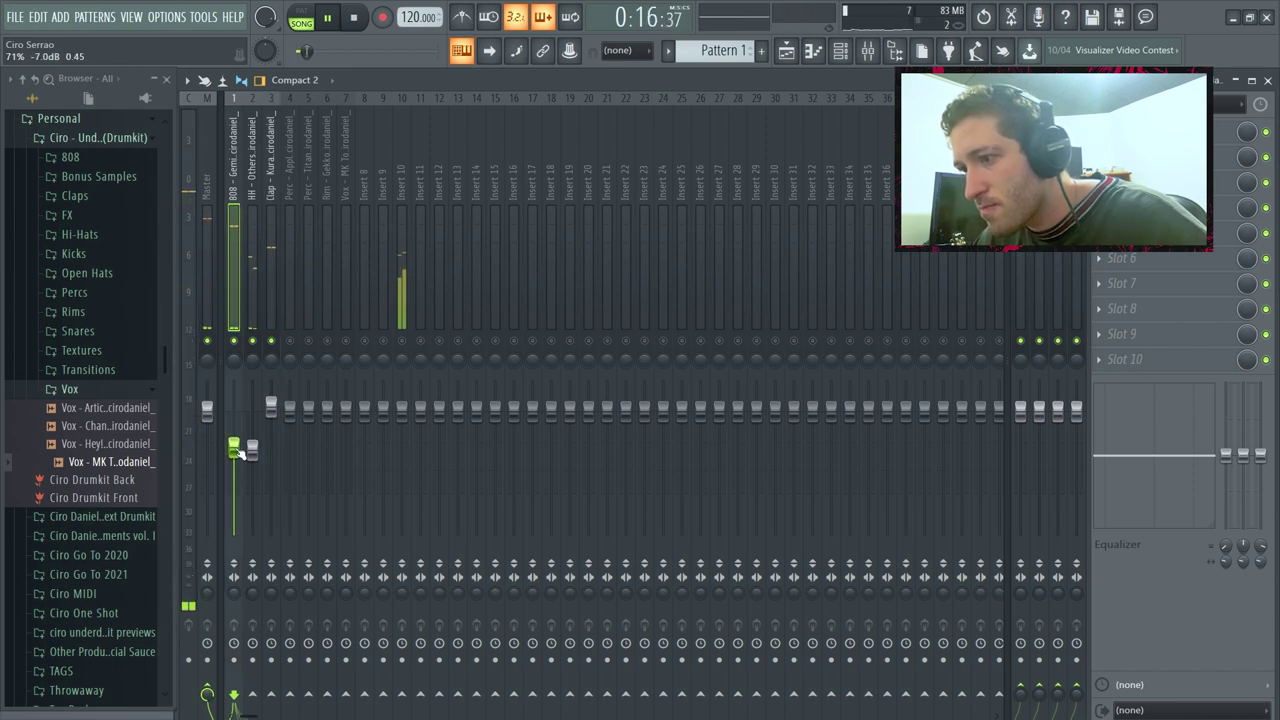
Step: Unmute the perc, rim and vox tracks, lower the vox level, and set the Perc - Apple Tree track to -5.8 dB
left_click(292, 330)
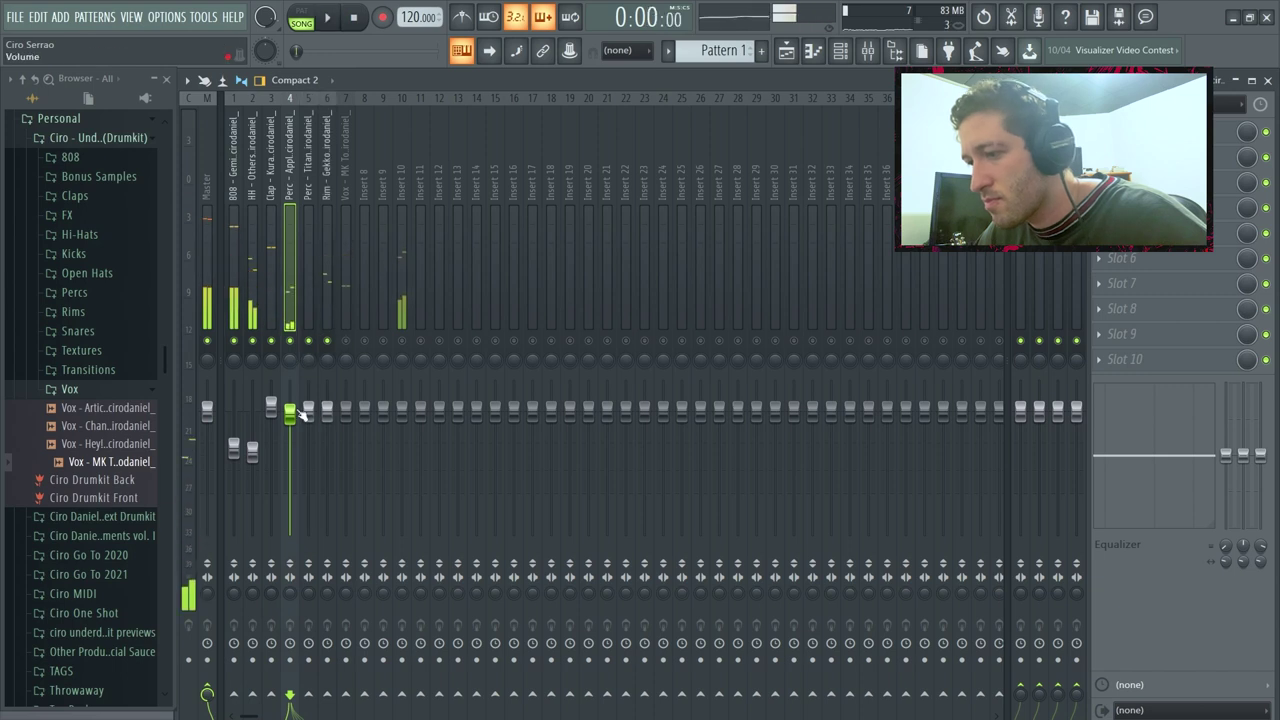
left_click(327, 412)
left_click_drag(345, 410, 290, 442)
key("space")
left_click(290, 312)
left_click(305, 311)
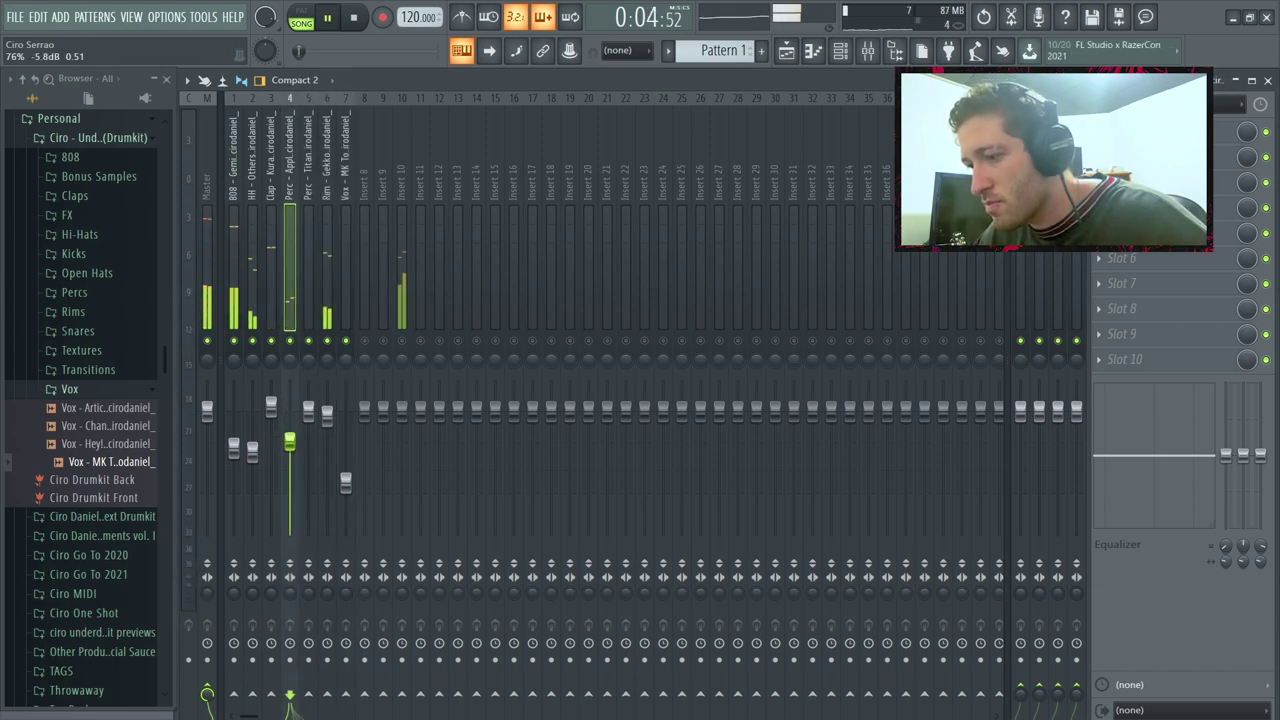
Step: Set the Perc - Titanium track to -10.2 dB and slightly lower the hi-hat and Perc - Apple Tree levels
left_click(310, 324)
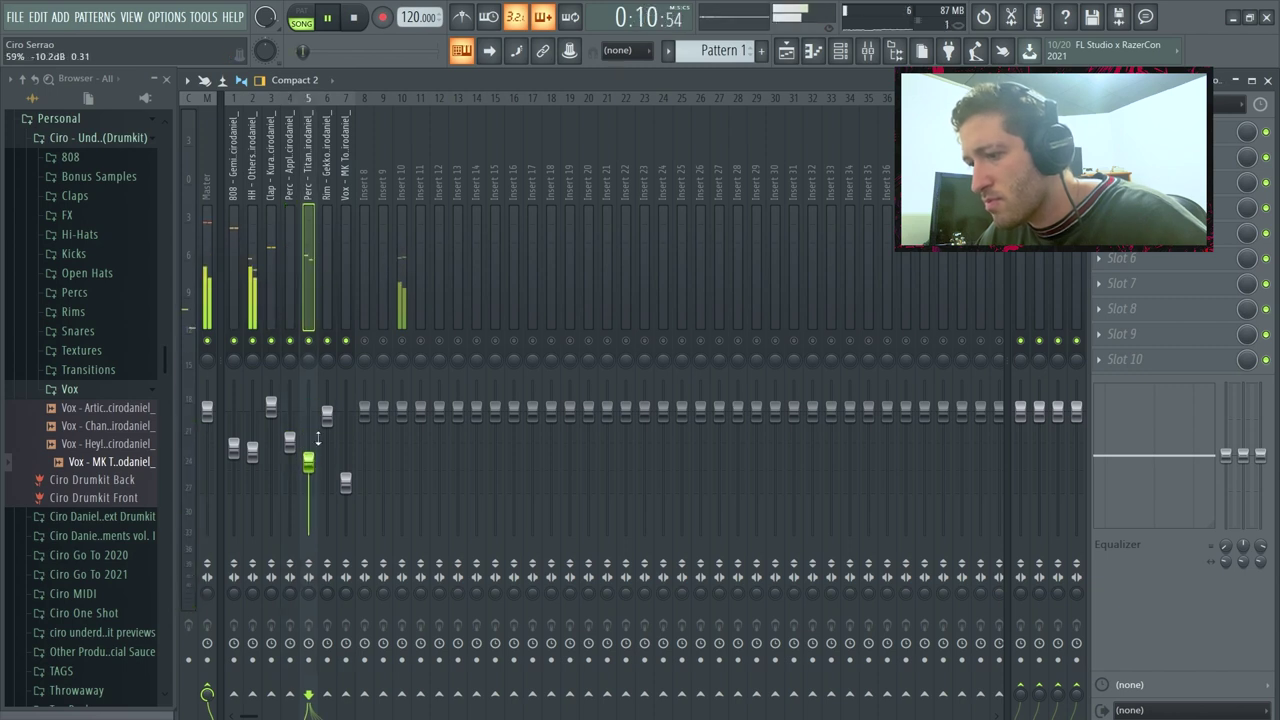
left_click_drag(252, 450, 252, 456)
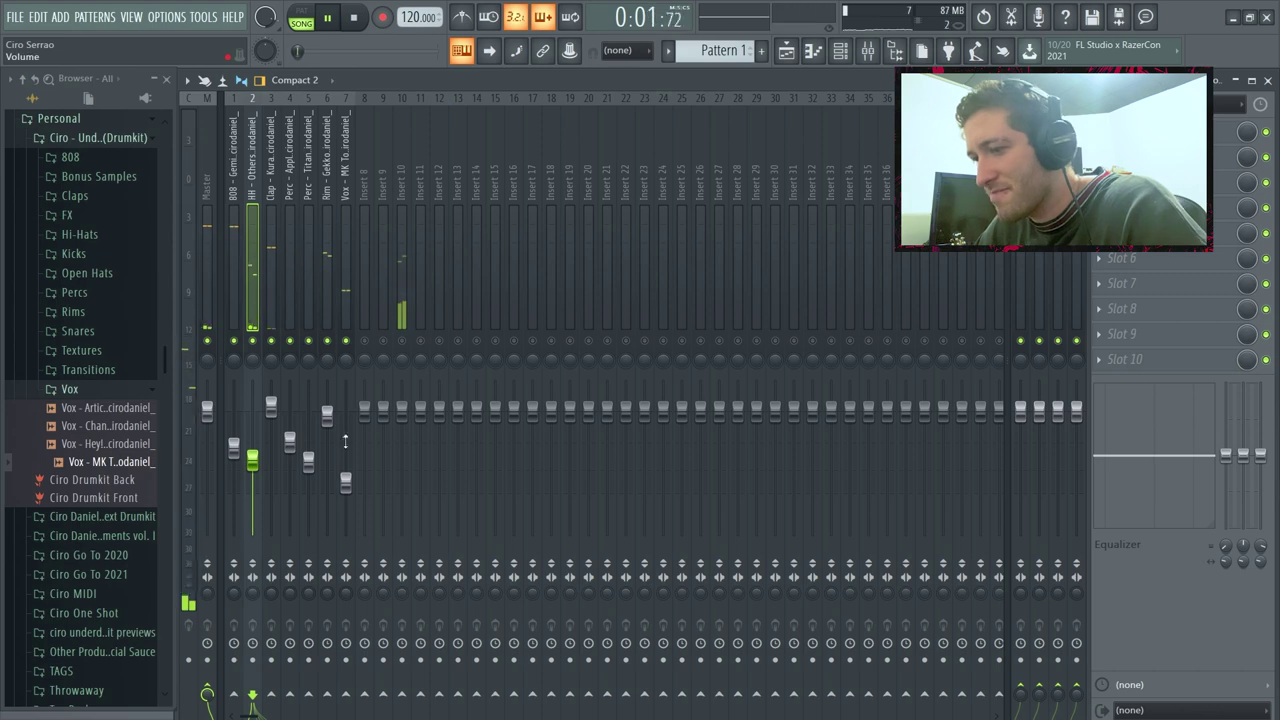
left_click_drag(289, 440, 289, 445)
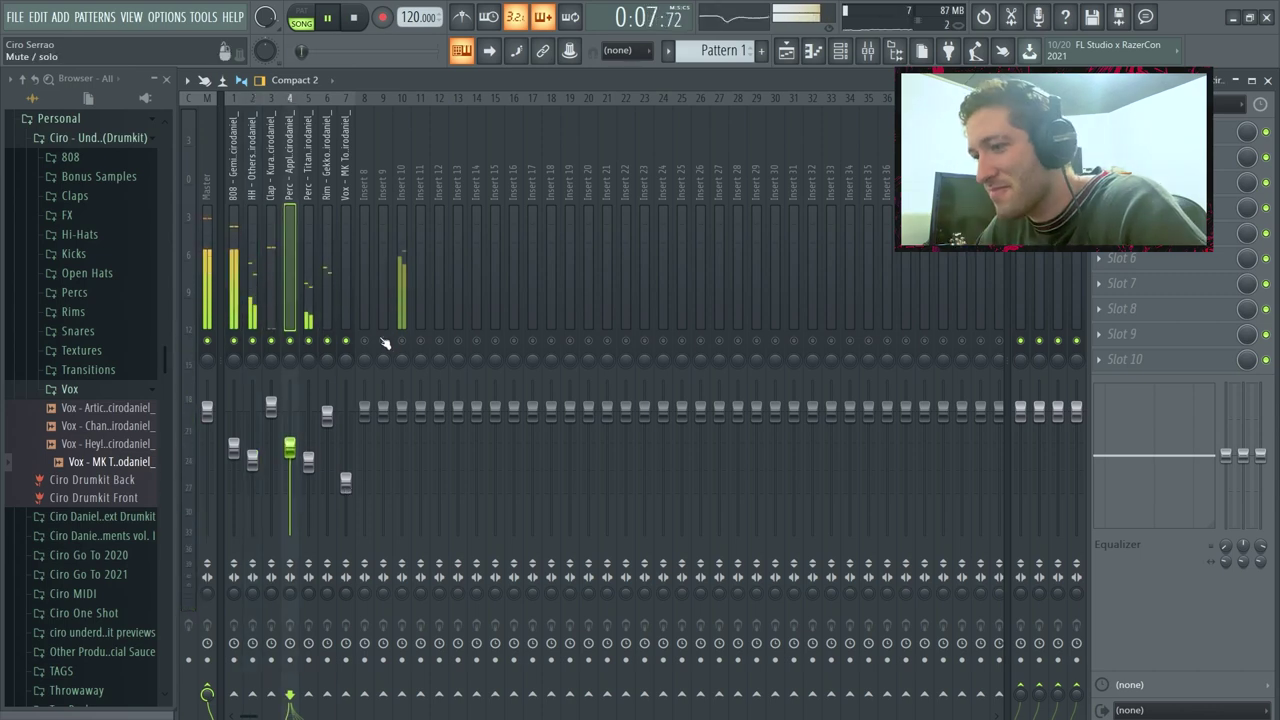
Step: Load Effectrix on the hi-hat mixer track and place a Reverse block on step 3
left_click(1099, 157)
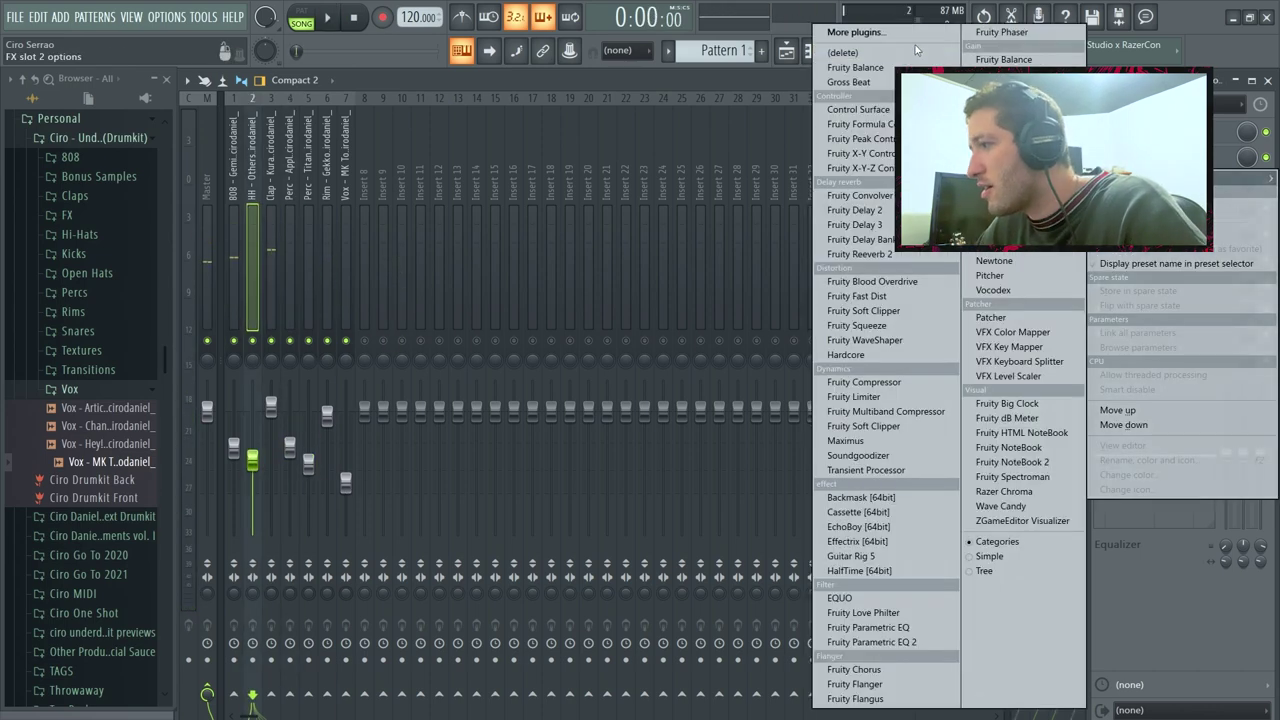
left_click(921, 34)
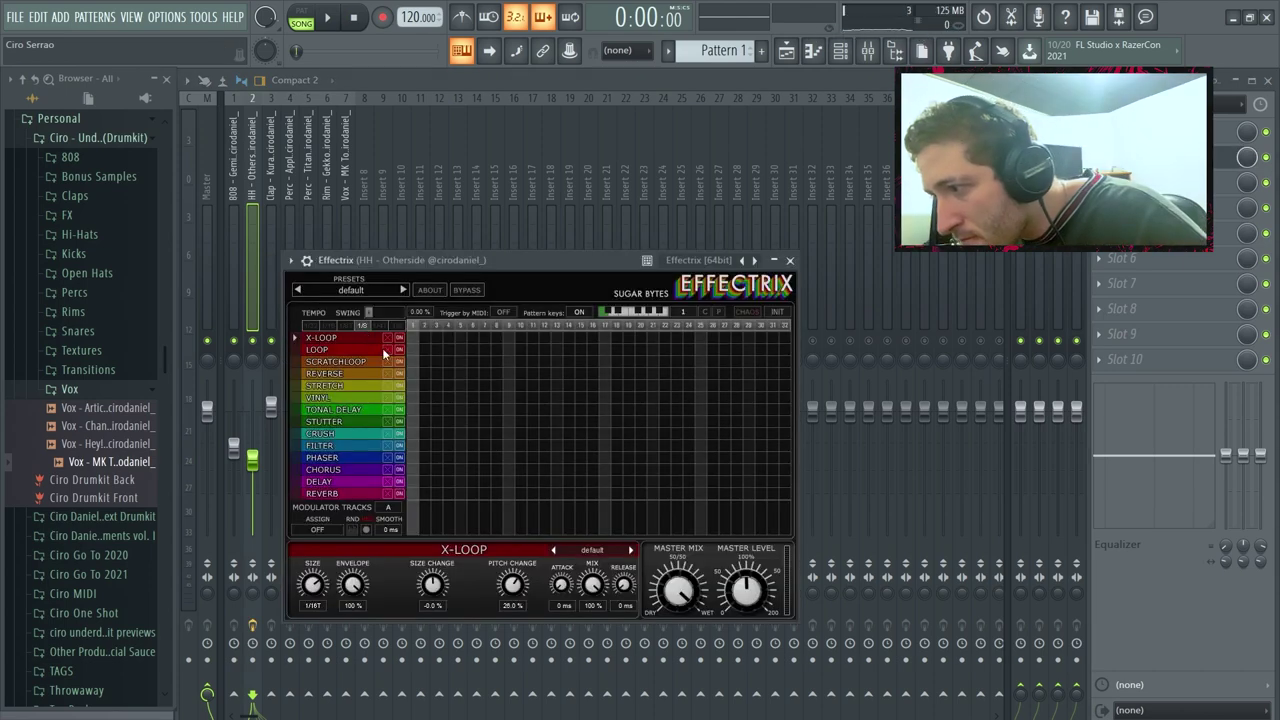
left_click(341, 25)
left_click(434, 373)
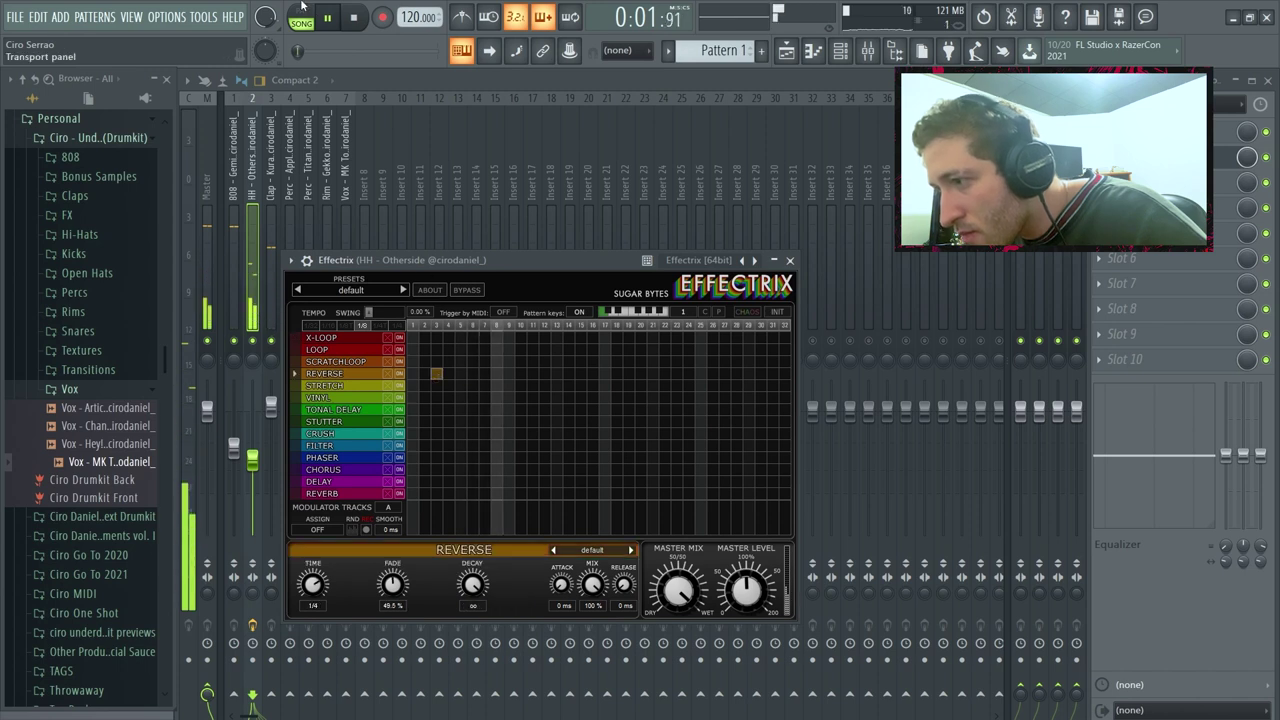
Step: Lower the effect mix in Effectrix and set the Reverse blocks on steps 2 and 19
left_click(355, 19)
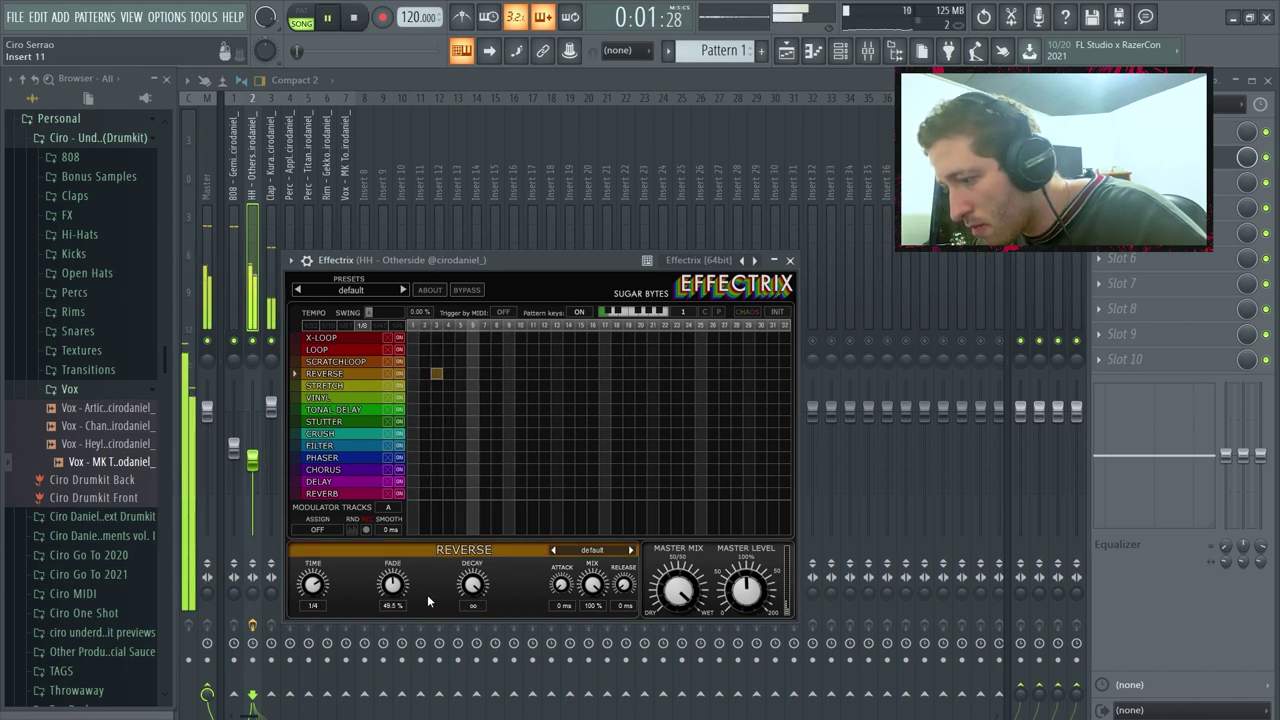
left_click_drag(592, 586, 592, 643)
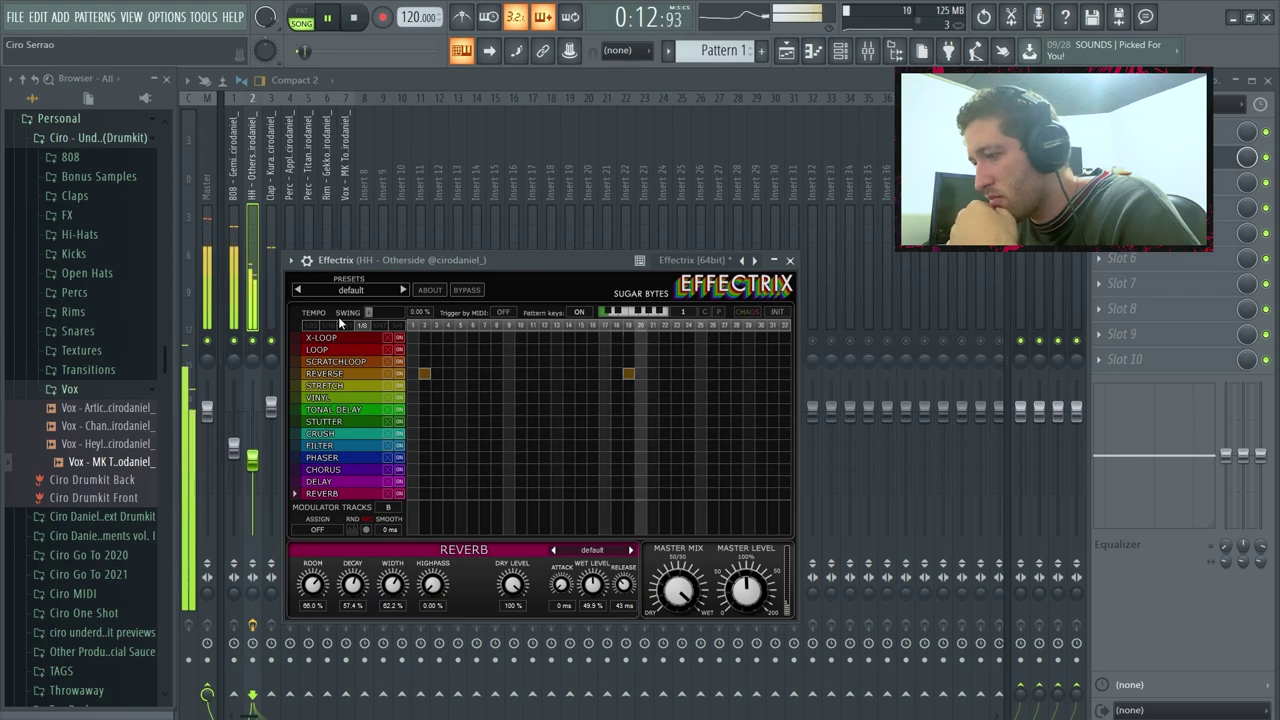
left_click(234, 285)
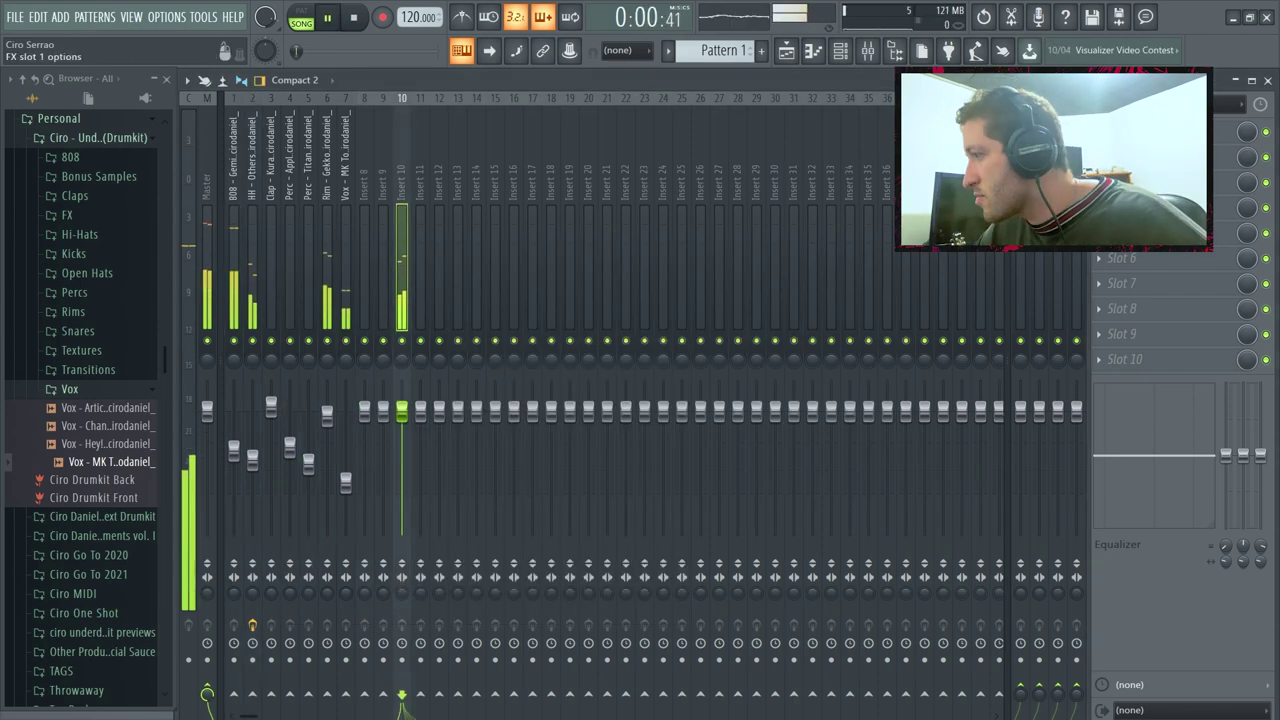
Step: Load Fruity Parametric EQ 2 in the first effect slot of the Insert 10 track
left_click(1098, 132)
mouse_move(1118, 153)
left_click(900, 643)
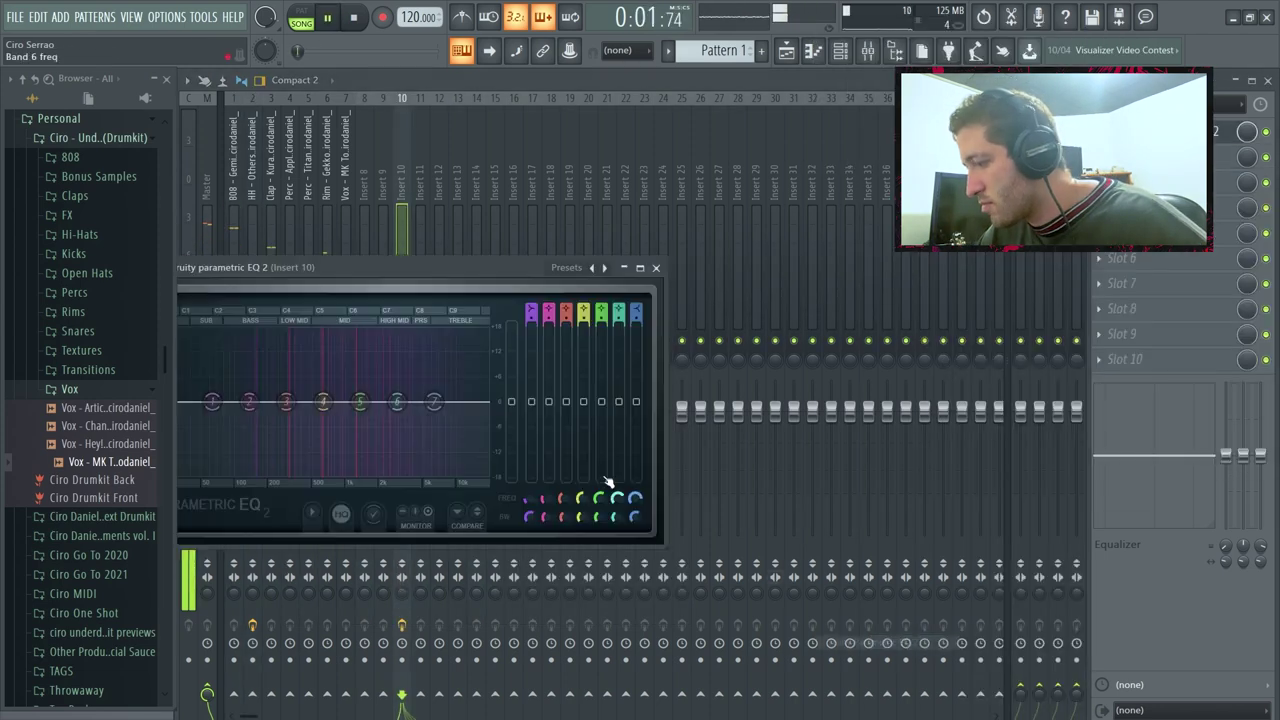
Step: Load the 30Hz + 18kHz cut preset in the Insert 10 EQ and raise its high-pass band to 90 Hz
left_click(604, 266)
left_click(655, 307)
left_click_drag(416, 268, 742, 142)
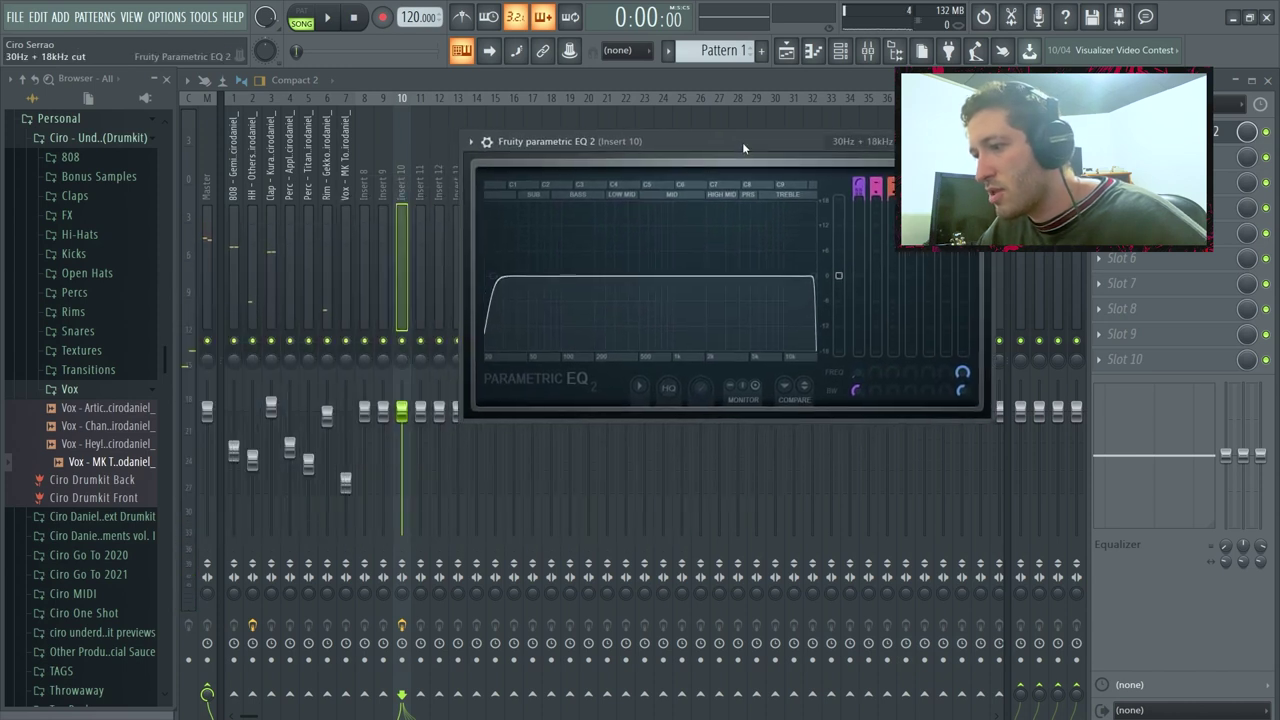
key("space")
left_click_drag(492, 277, 527, 276)
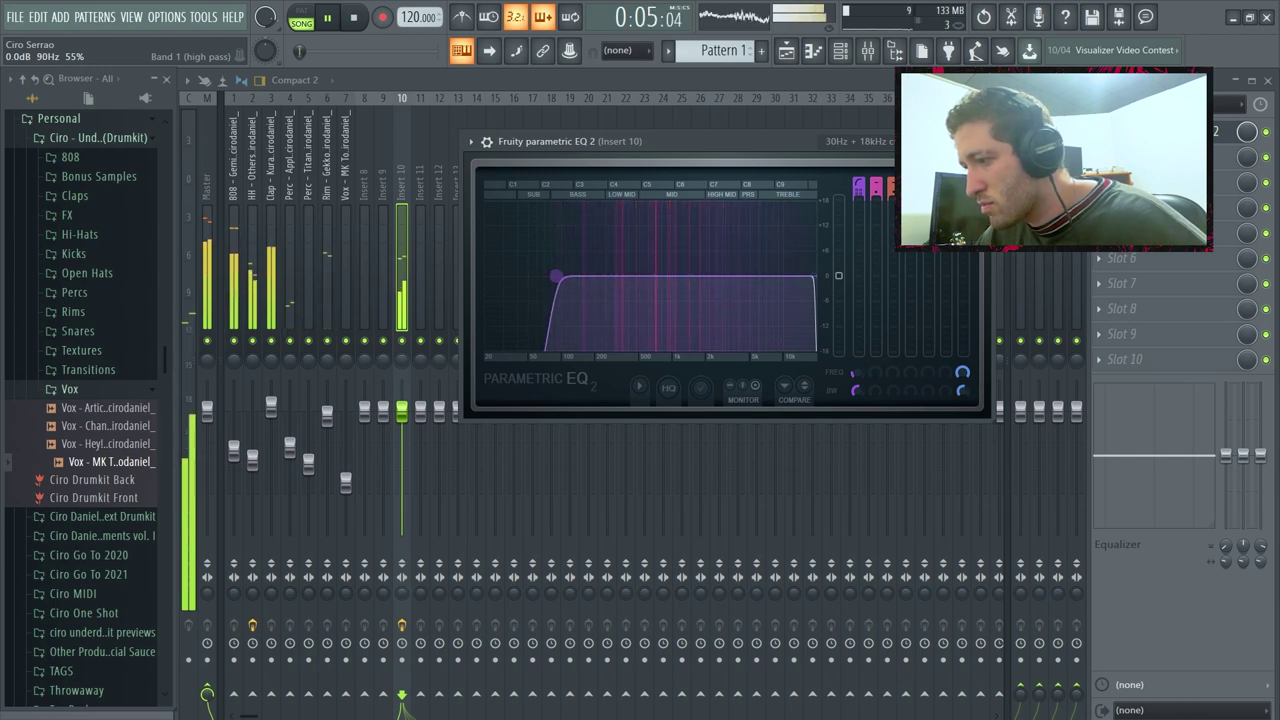
Step: Lower the Insert 10 melody track's level to -4.7 dB
left_click(399, 325)
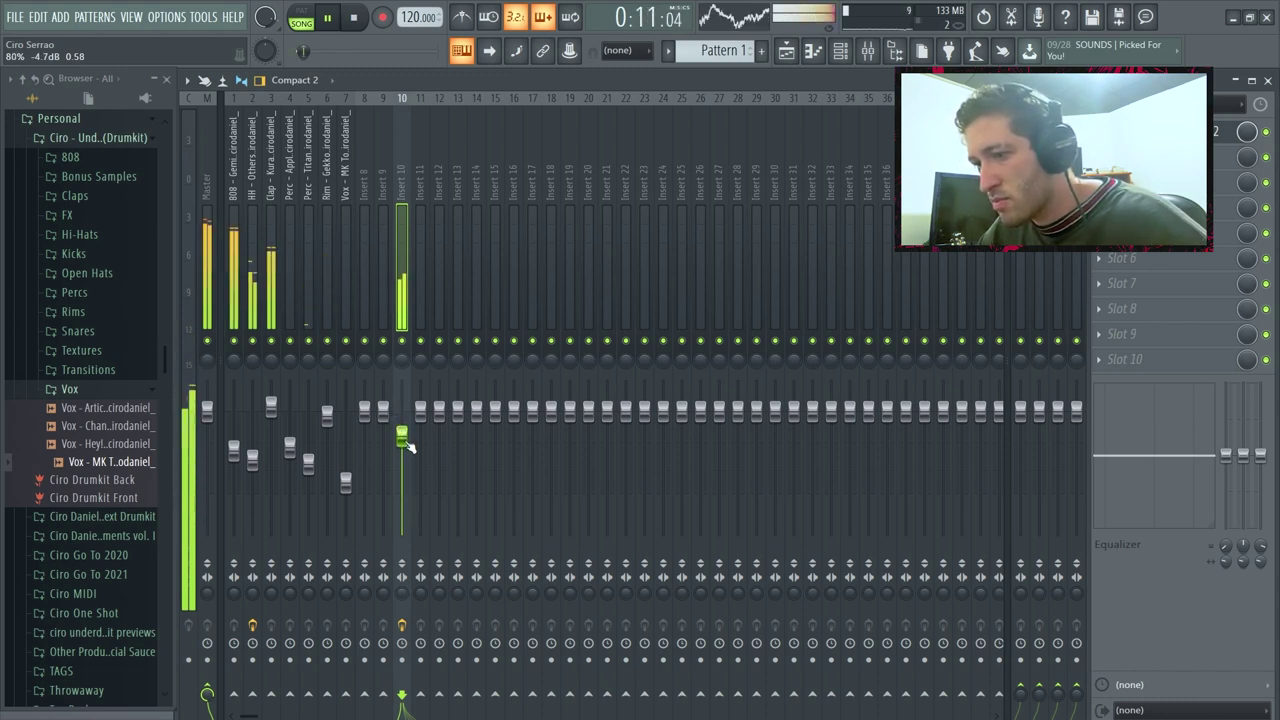
key("space")
Step: Place each pattern on its own playlist track from Track 2 down, repeating the percs, rim and vox at bar 5
left_click(792, 40)
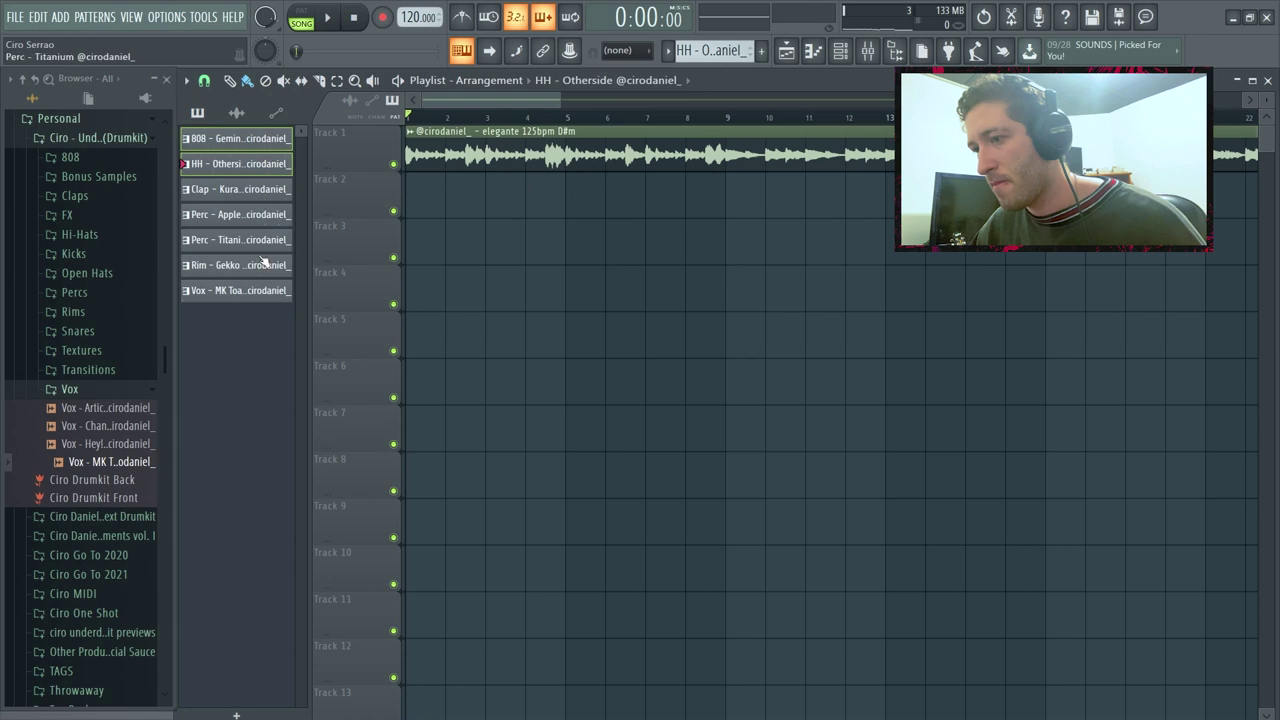
left_click_drag(256, 296, 415, 230)
mouse_move(680, 636)
left_mouse_down()
mouse_move(392, 462)
mouse_move(388, 402)
mouse_move(594, 381)
left_mouse_up()
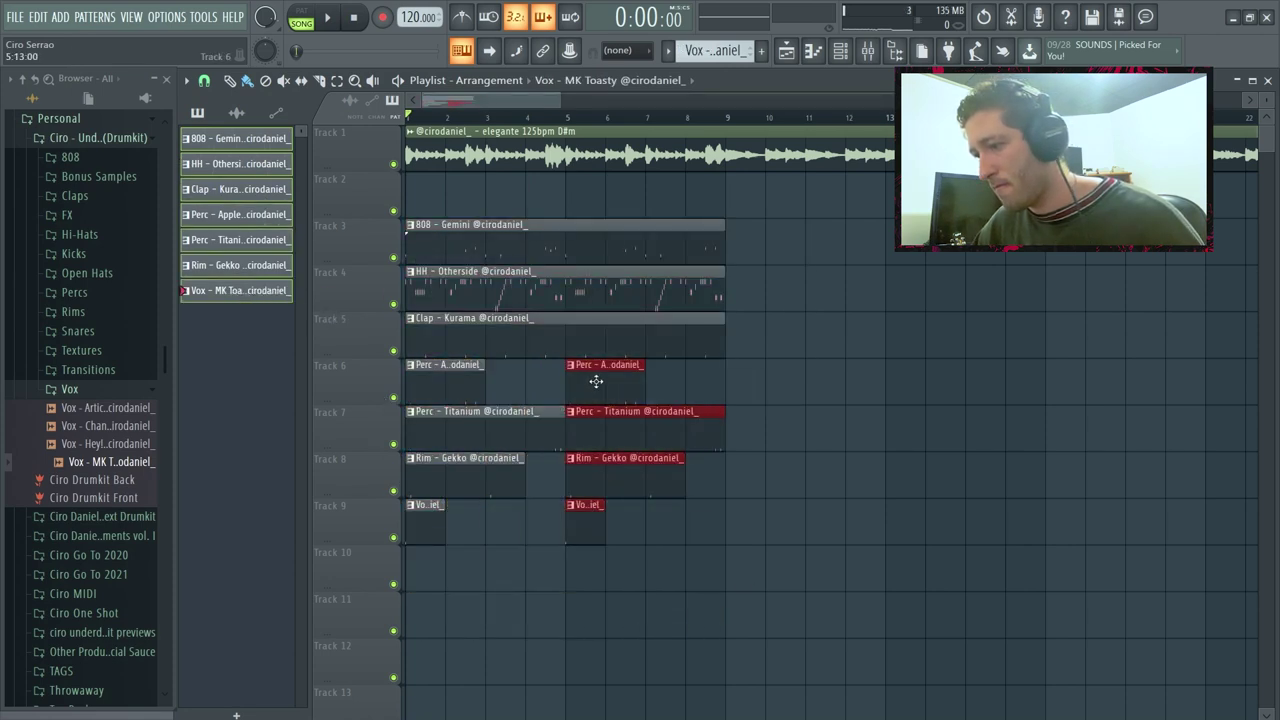
left_click(674, 555, "ctrl")
scroll(674, 555, "down", 2)
left_click_drag(674, 560, 457, 194)
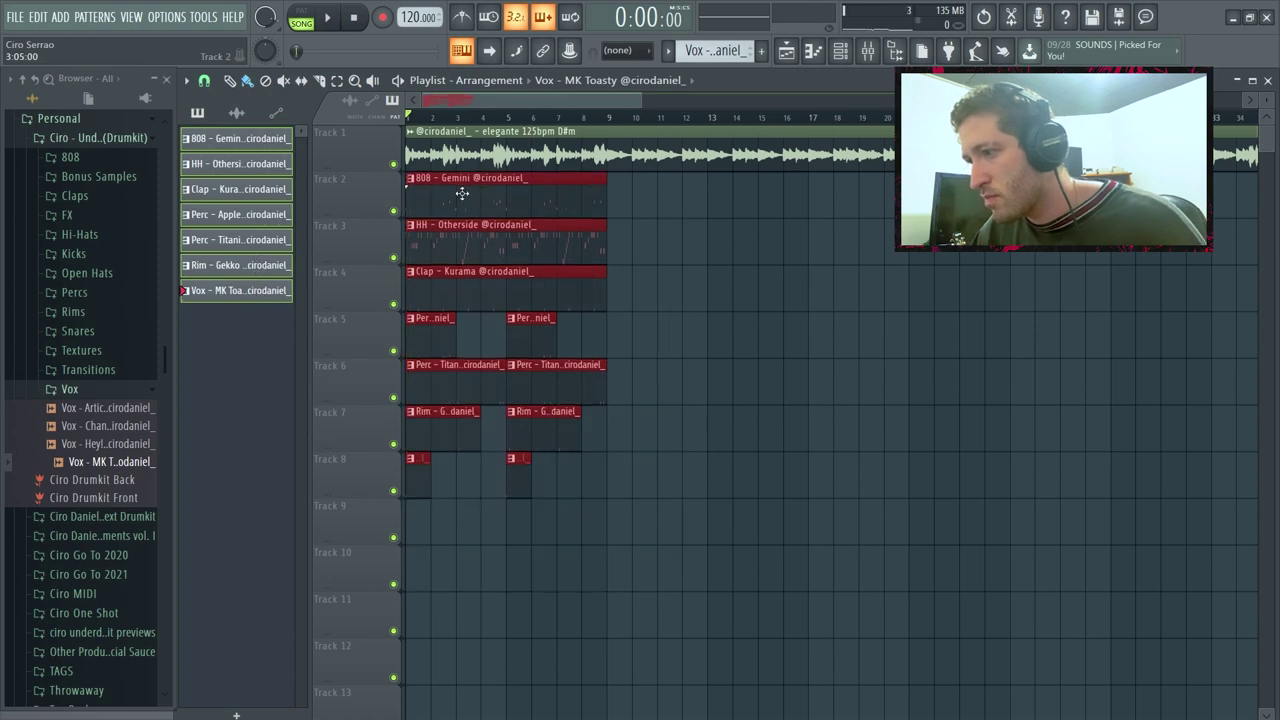
Step: Duplicate the eight-bar drum arrangement to bar 9 and remove the vox clips at bars 5 and 13
left_click(745, 548, "ctrl")
left_click_drag(636, 448, 402, 168)
key("ctrl+b")
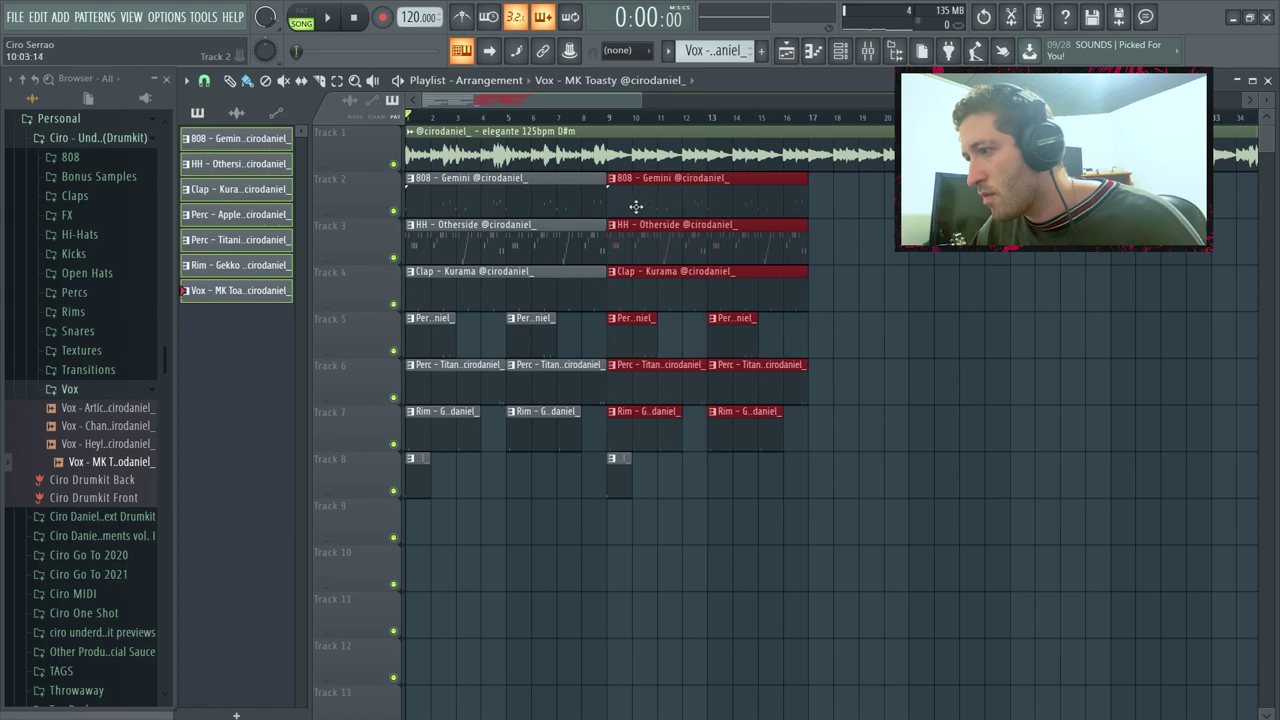
left_click(854, 303, "ctrl")
Step: Delete the Perc - Apple Tree clips at bars 9 and 13 and make the second 808 clip start at bar 11
key("space")
scroll(794, 320, "up", 2)
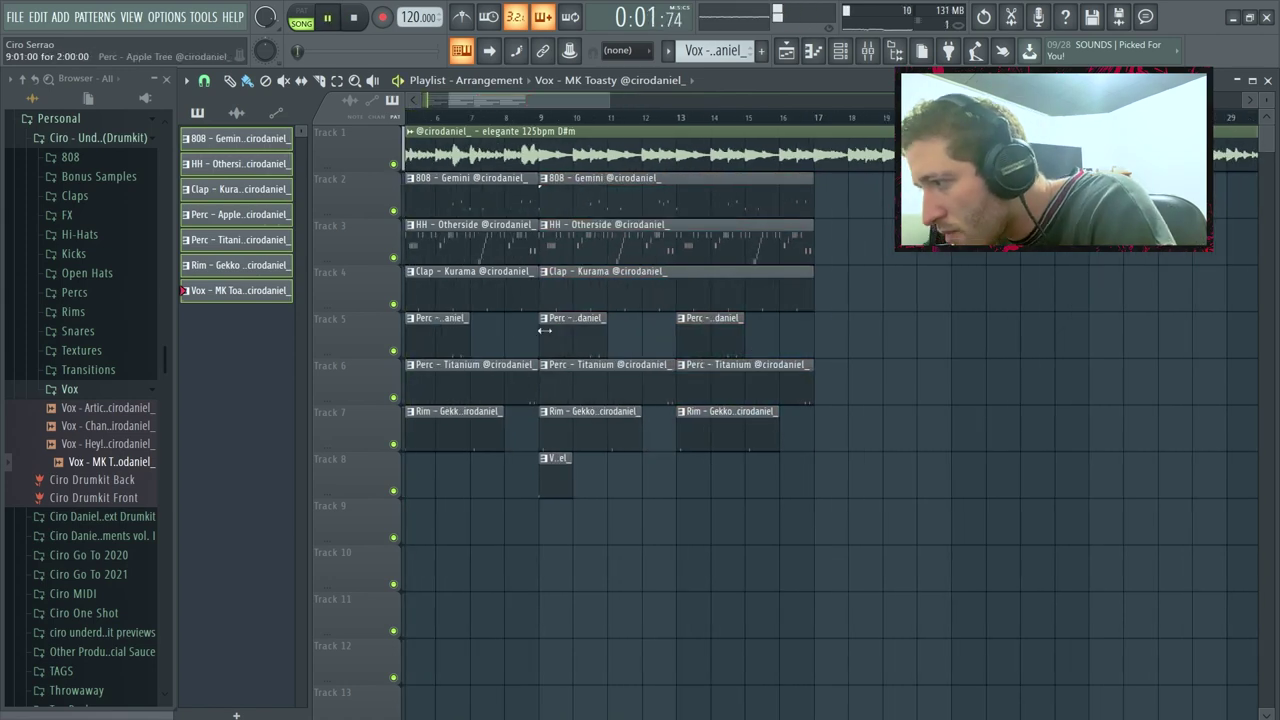
scroll(545, 330, "up", 2)
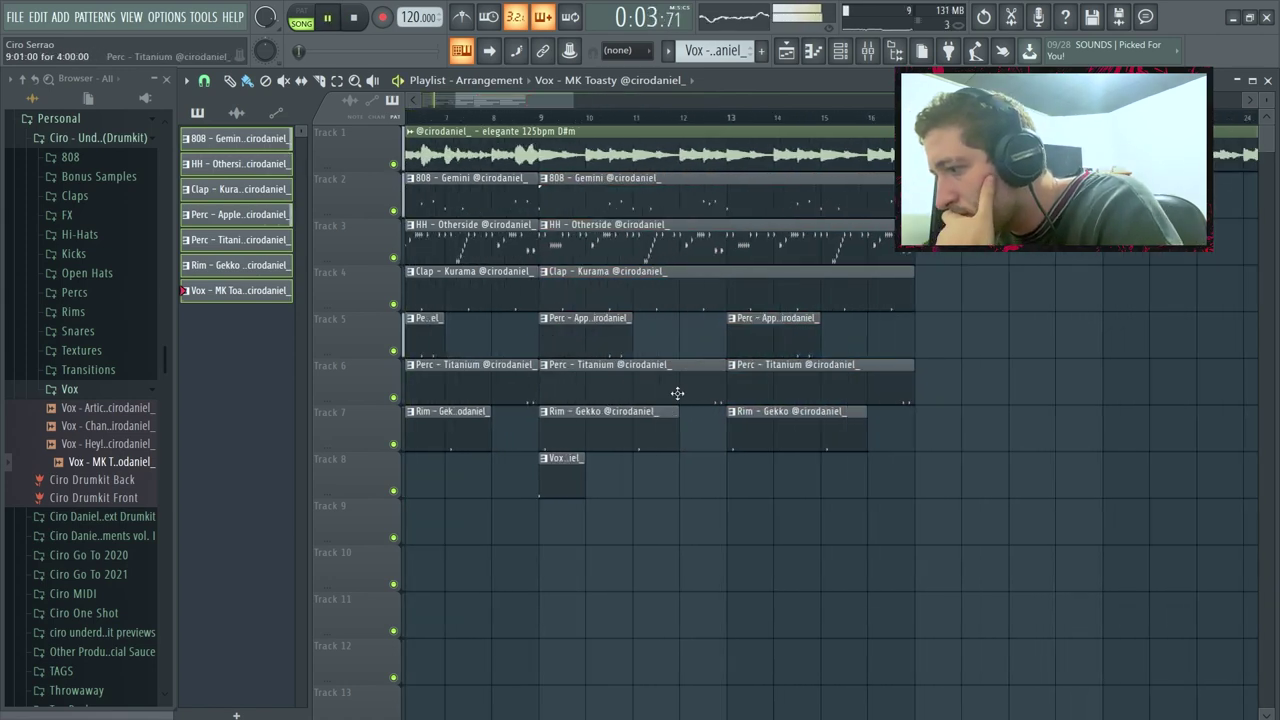
right_click(622, 338)
right_click(807, 340)
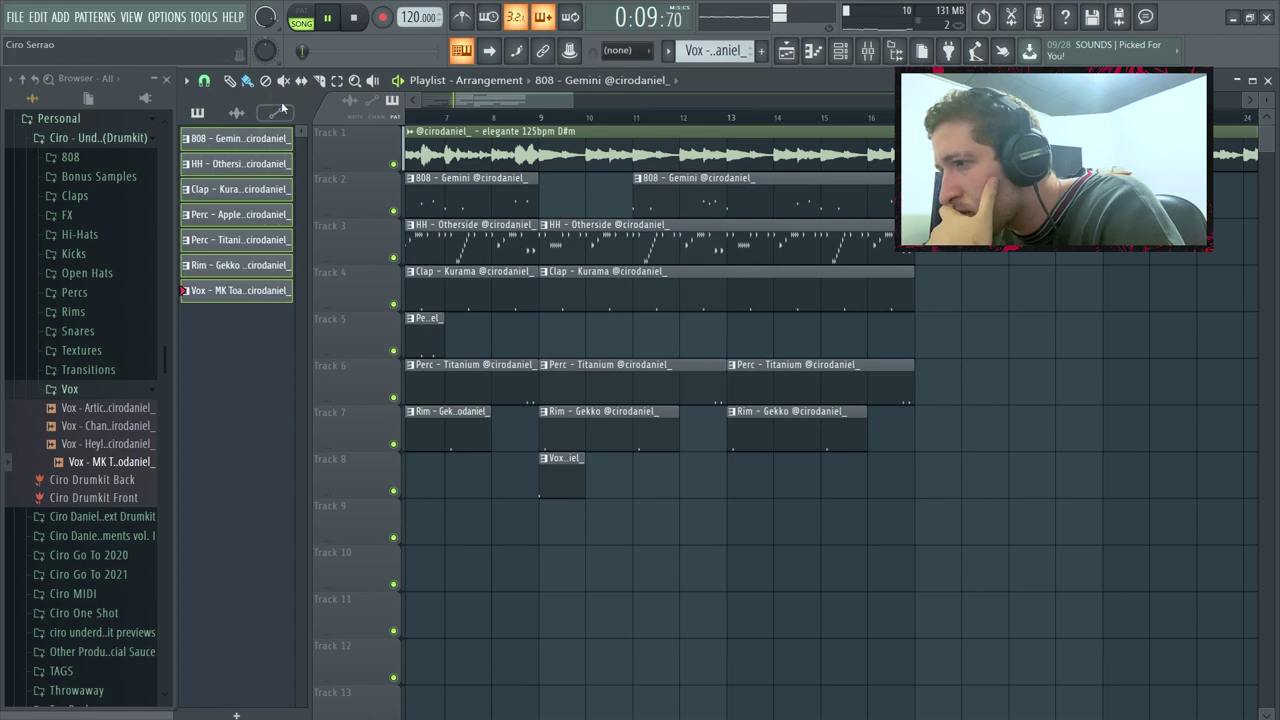
Step: Split the second hi-hat clip at bar 11 and, with snap set to Step, trim the earlier piece to about bar 10.5
left_click_drag(635, 269, 634, 220)
left_click(235, 80)
left_click(205, 81)
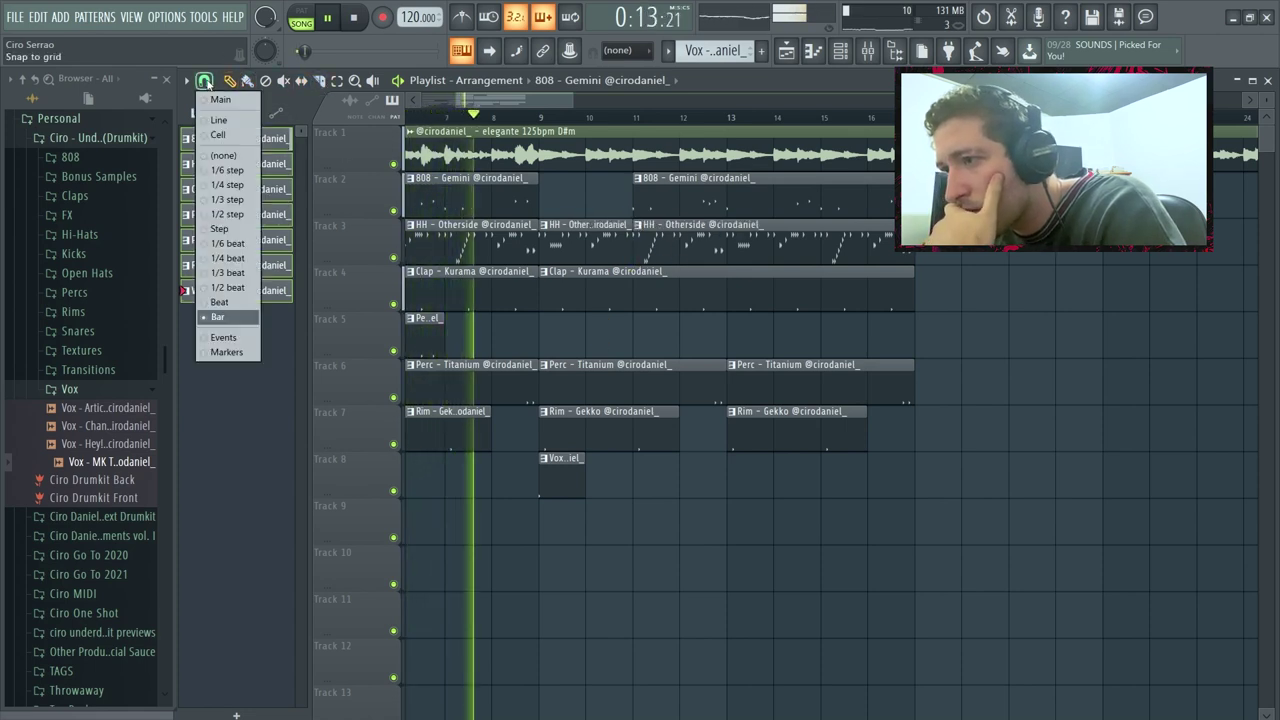
left_click(240, 229)
scroll(588, 271, "up", 1)
scroll(588, 268, "up", 2)
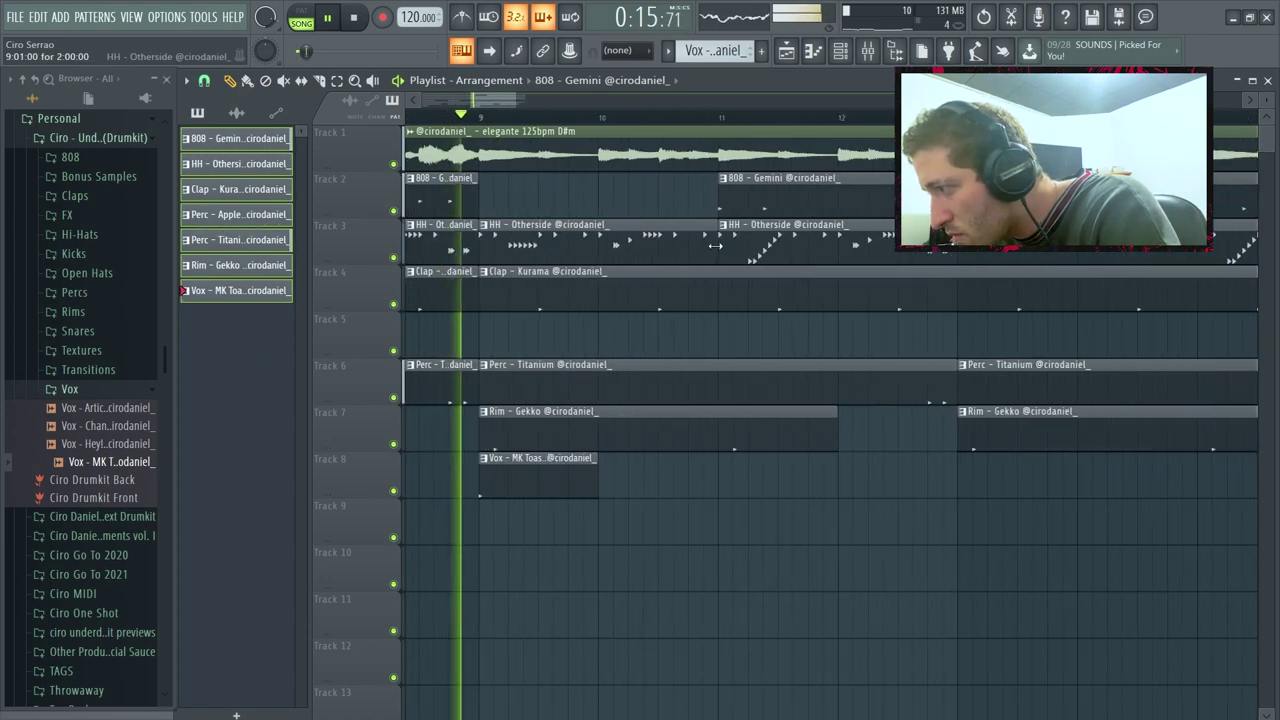
left_click_drag(715, 240, 659, 240)
scroll(688, 238, "down", 4)
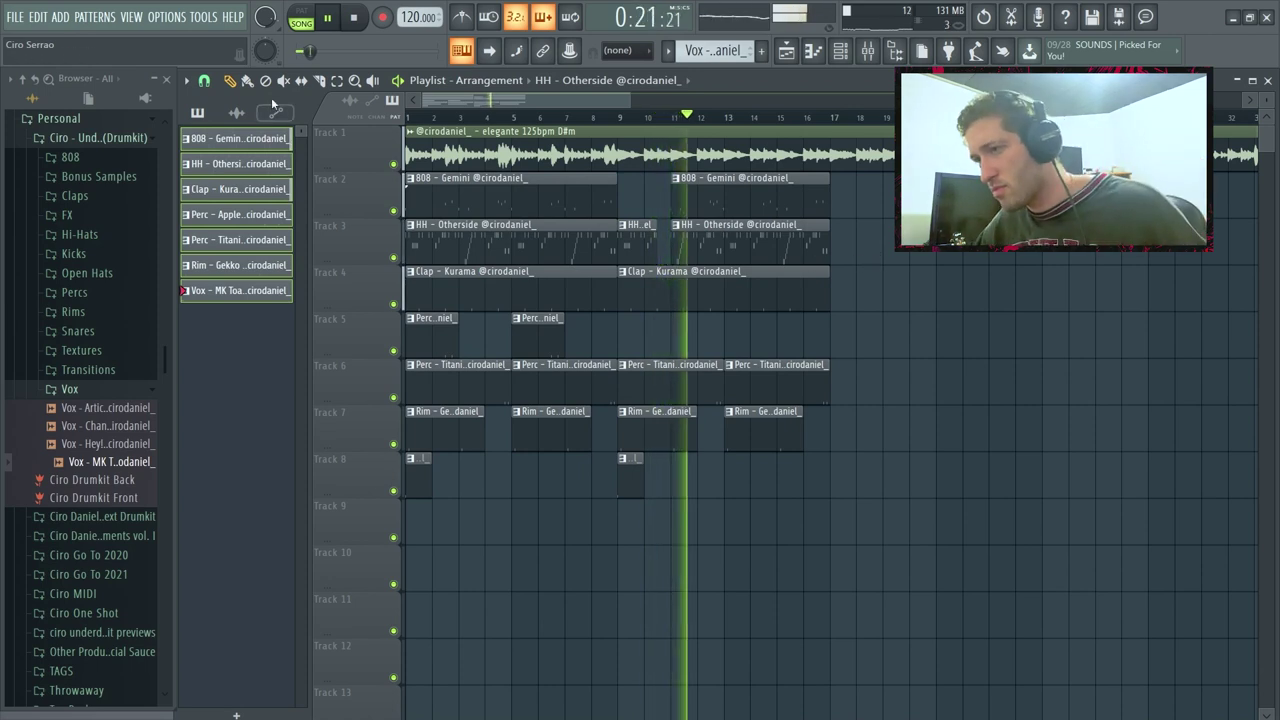
Step: Copy the opening eight bars of drums to bar 17 and trim the preceding hi-hat, clap and Perc - Titanium clips to end at bar 16
left_click(204, 80)
left_click(234, 308)
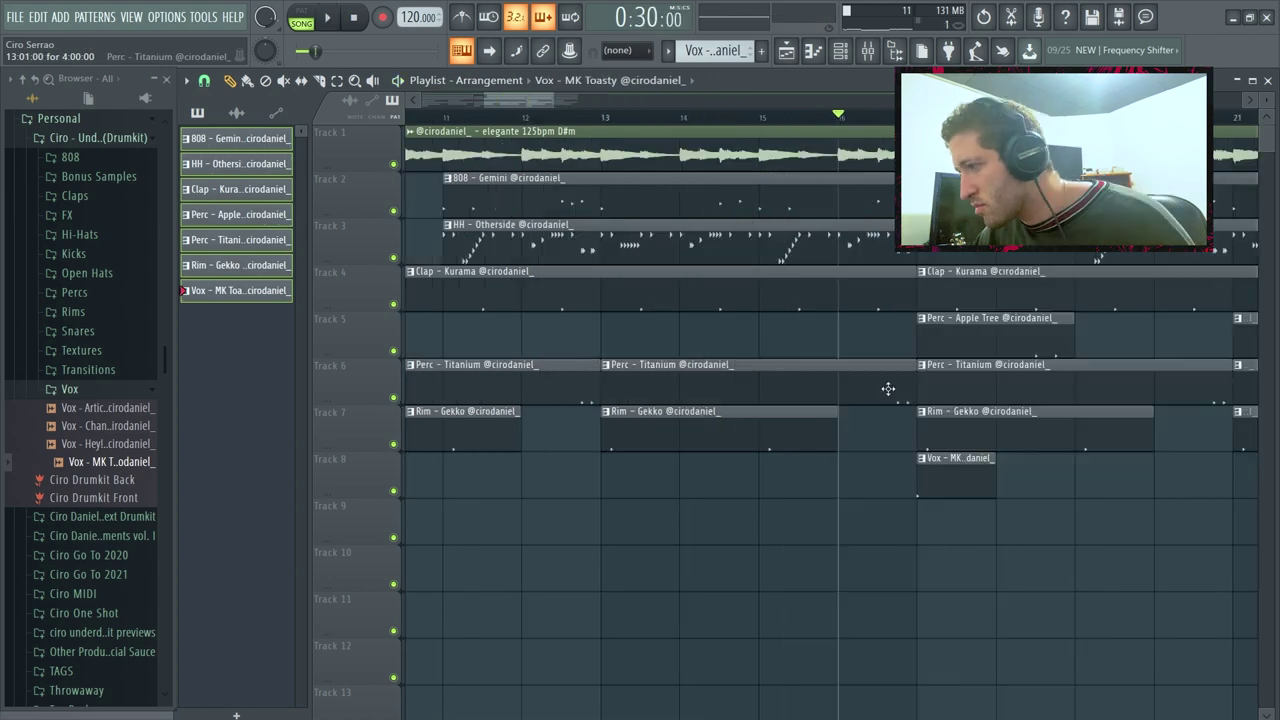
left_click_drag(886, 380, 410, 180)
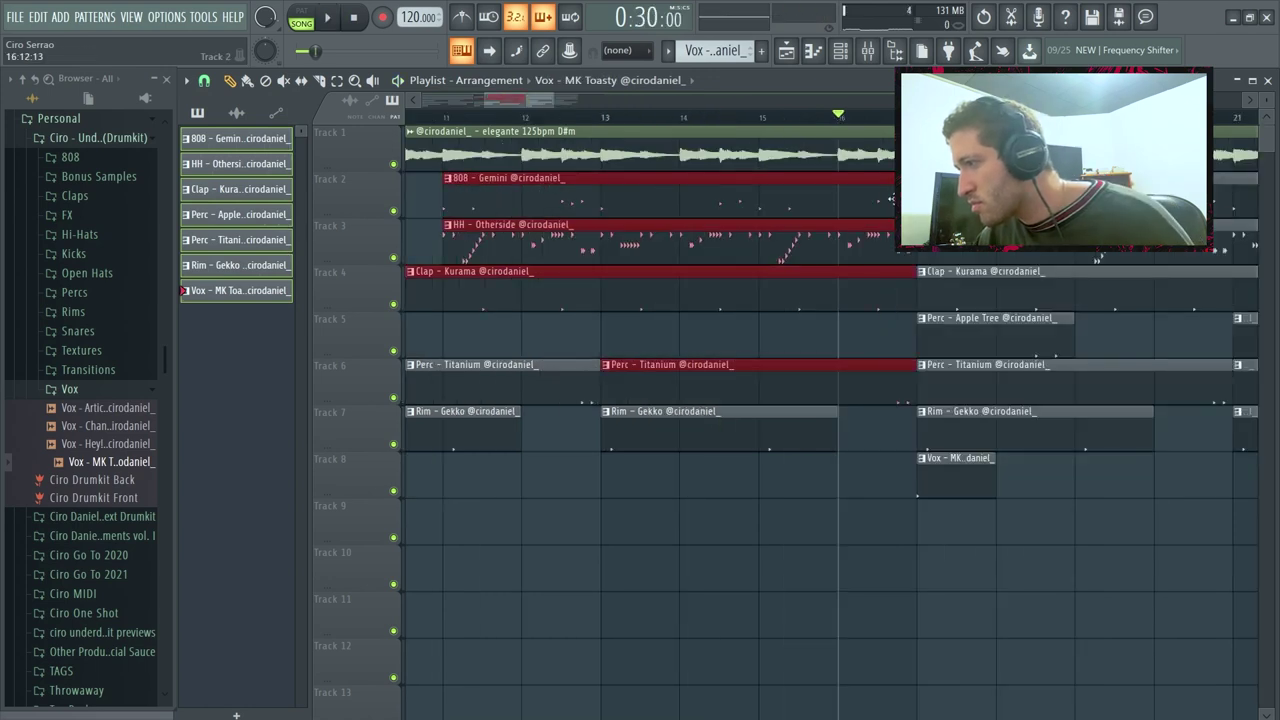
mouse_move(908, 192)
left_mouse_down()
mouse_move(844, 190)
mouse_move(908, 203)
left_mouse_up()
key("KP_Divide")
key("ctrl+d")
key("space")
Step: Delete the Vox - MK Toasty clips at bars 9 and 17
right_click(934, 481)
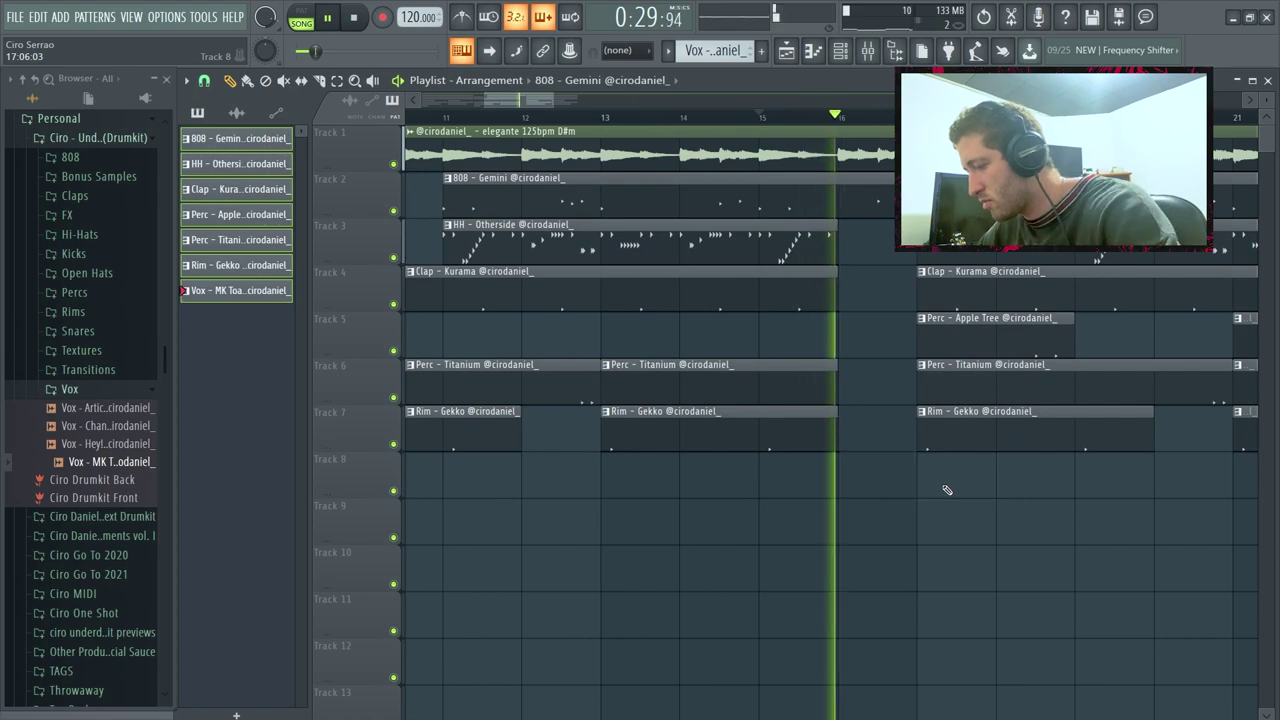
scroll(934, 481, "down", 1)
scroll(930, 481, "down", 2)
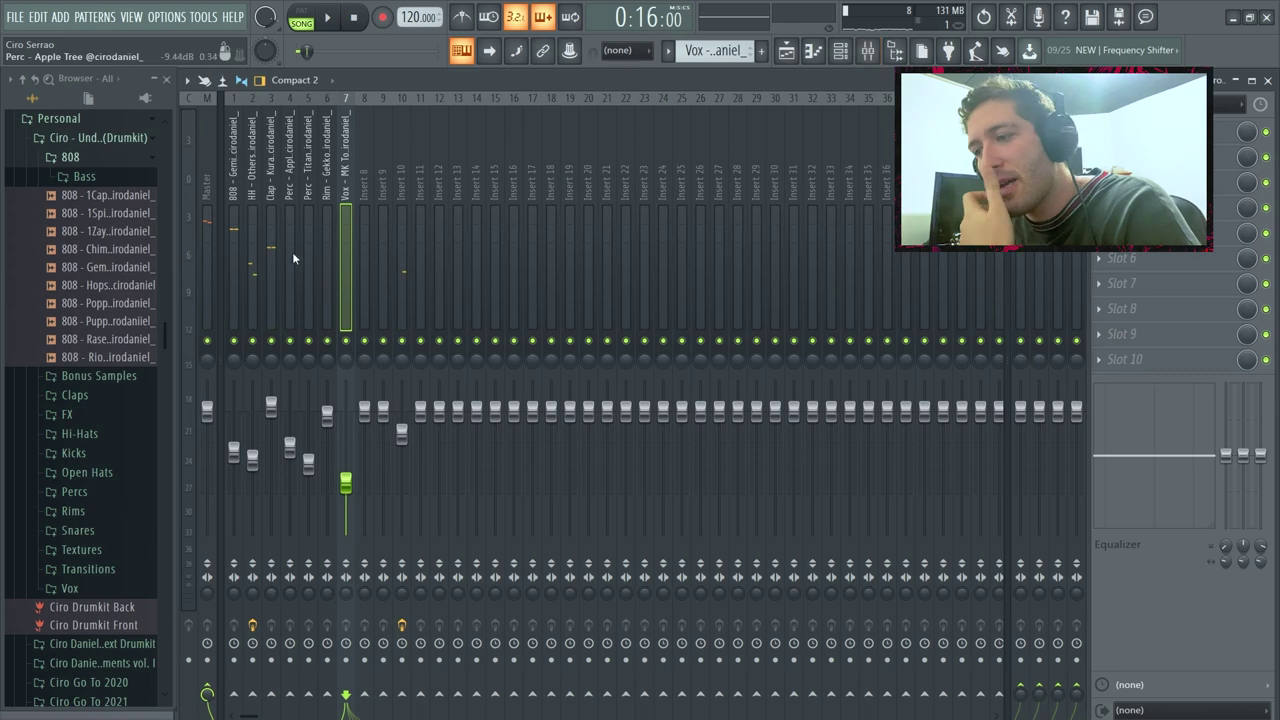
Step: Create an automation clip for the hi-hat track's Effectrix mix level and drop it to zero from bar 17 to bar 33
left_click(271, 258)
left_click(252, 258)
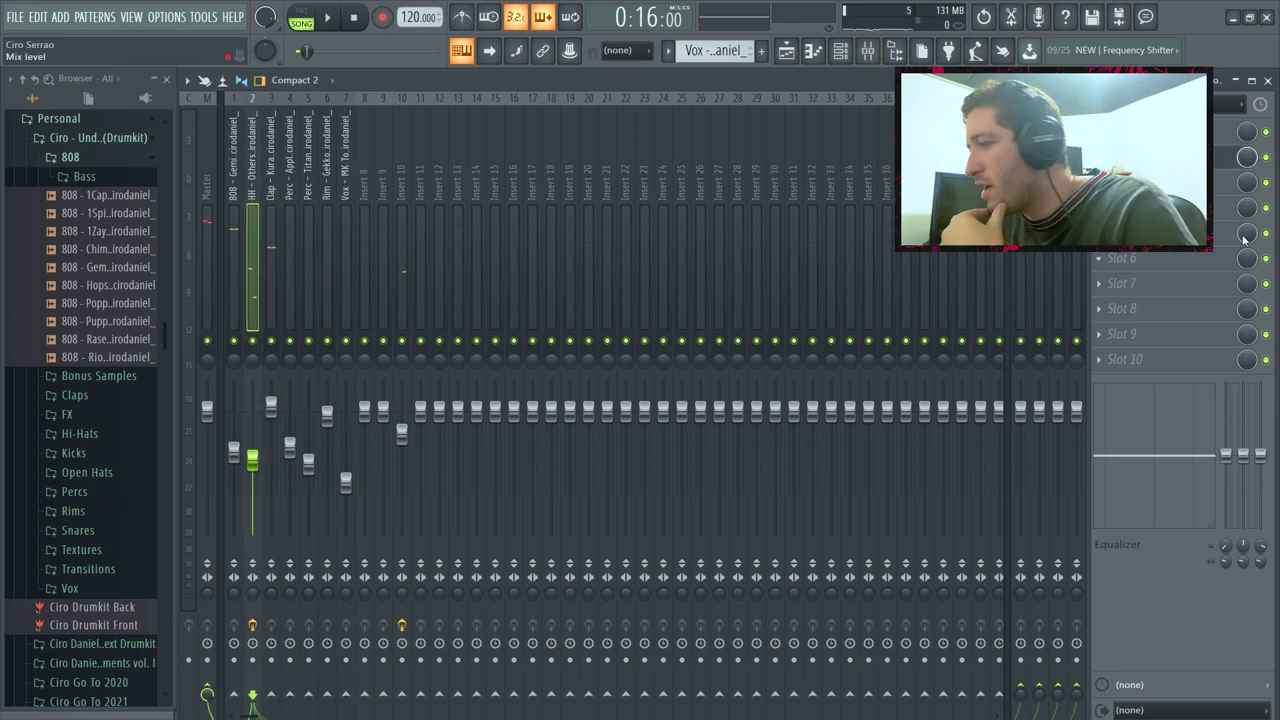
right_click(1250, 160)
left_click(1190, 263)
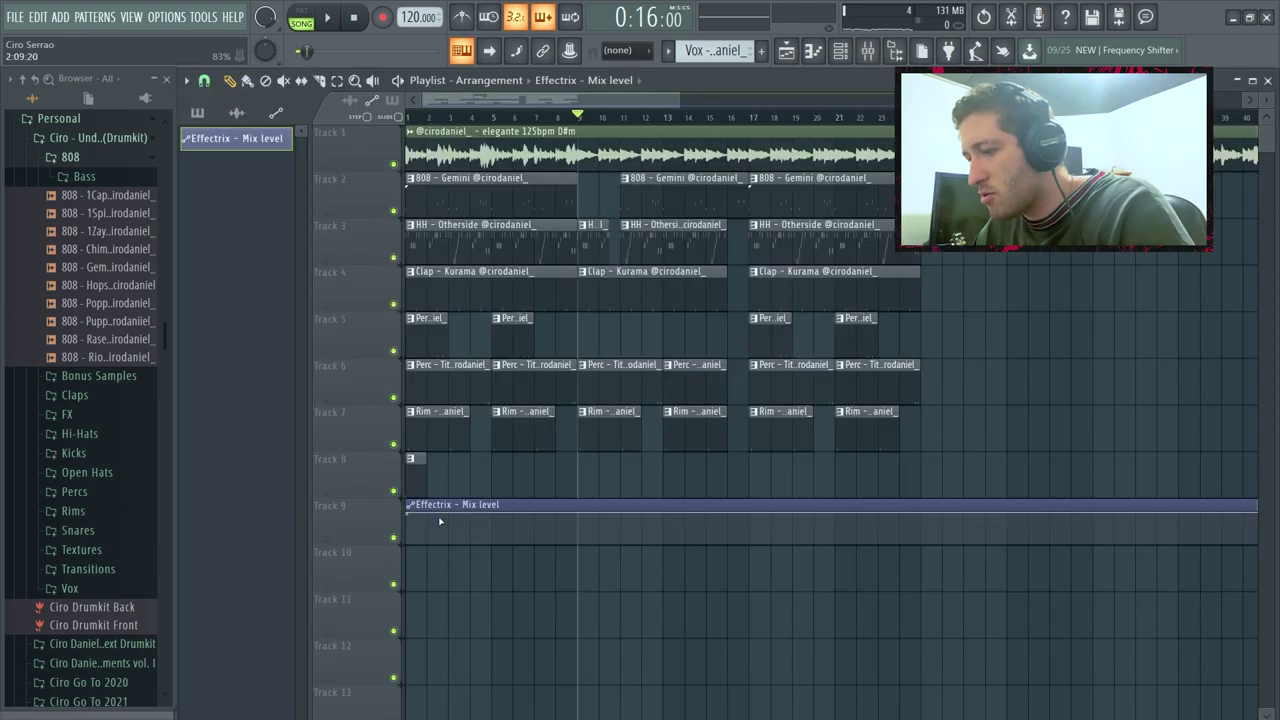
right_click(754, 521)
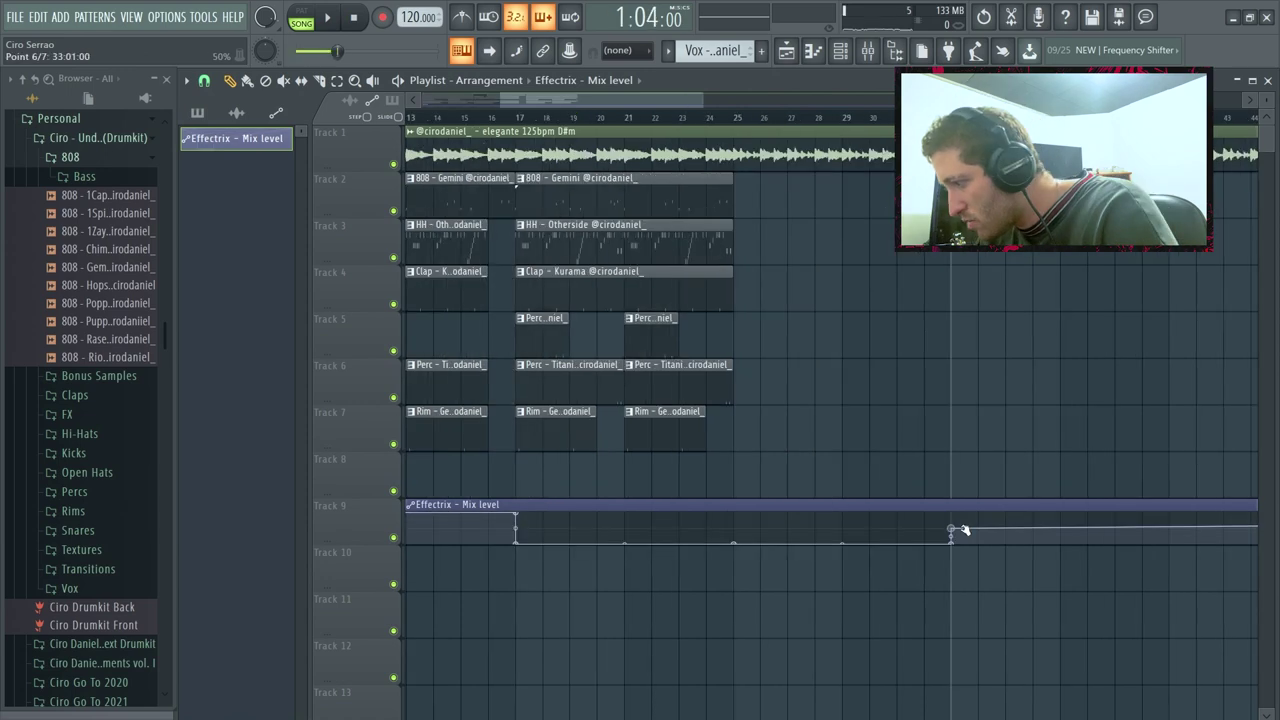
Step: Repeat the drum arrangement at bar 33 and shift the whole playlist to start at bar 9
scroll(943, 471, "down", 5)
left_click_drag(712, 494, 726, 208)
left_click(1020, 325)
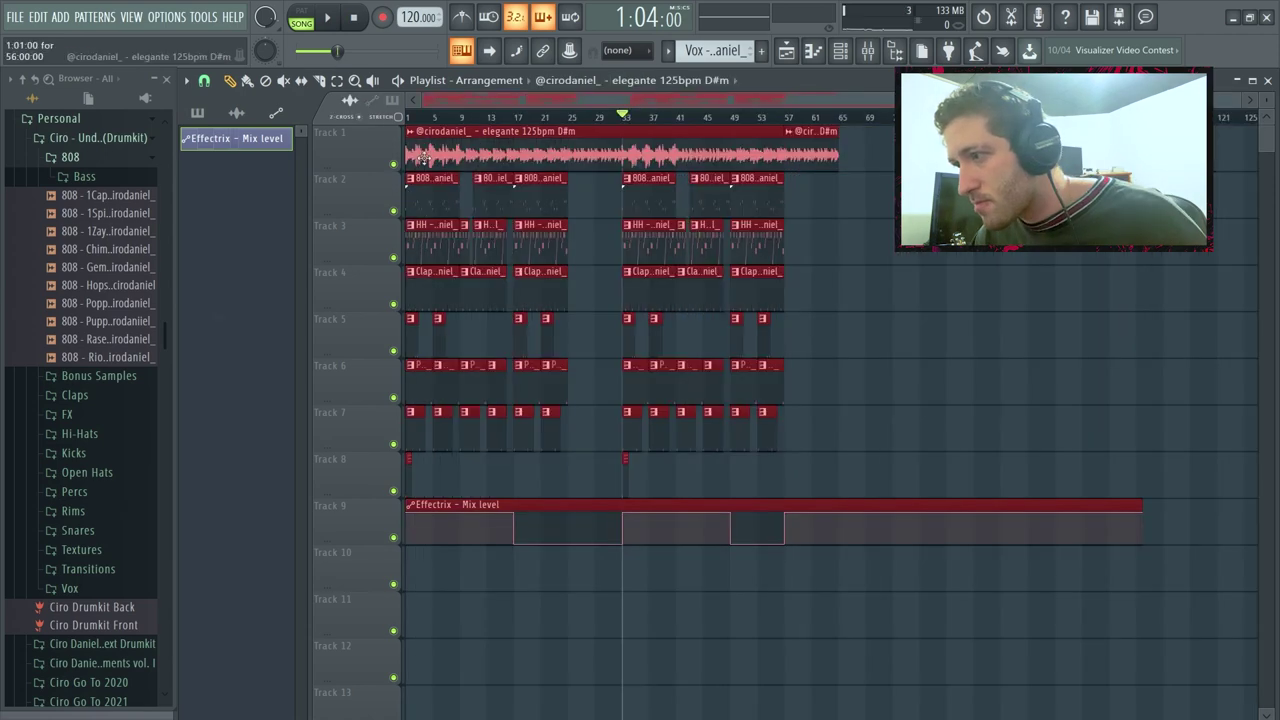
left_click_drag(422, 157, 460, 167)
left_click(460, 167)
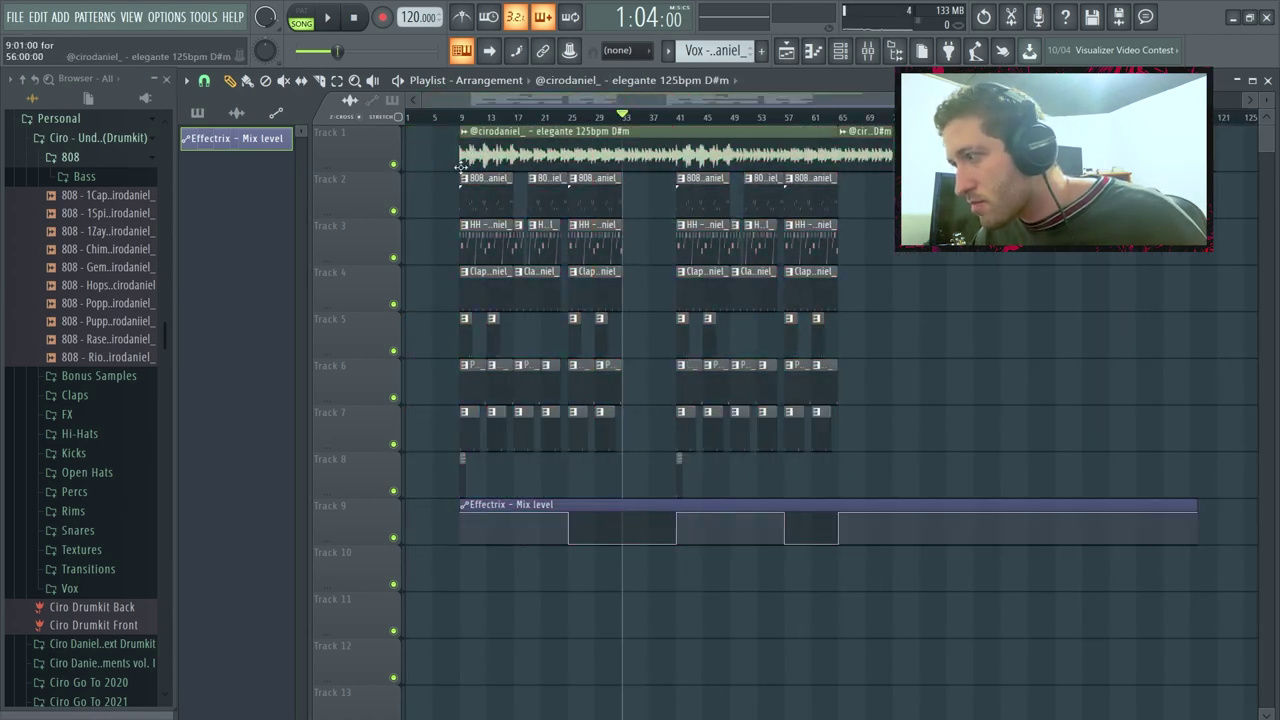
Step: Fill bars 1 to 9 with the melody and a zero Effectrix mix level clip, and duplicate the full arrangement from bar 65
left_click_drag(860, 163, 275, 128)
left_click_drag(912, 590, 481, 162)
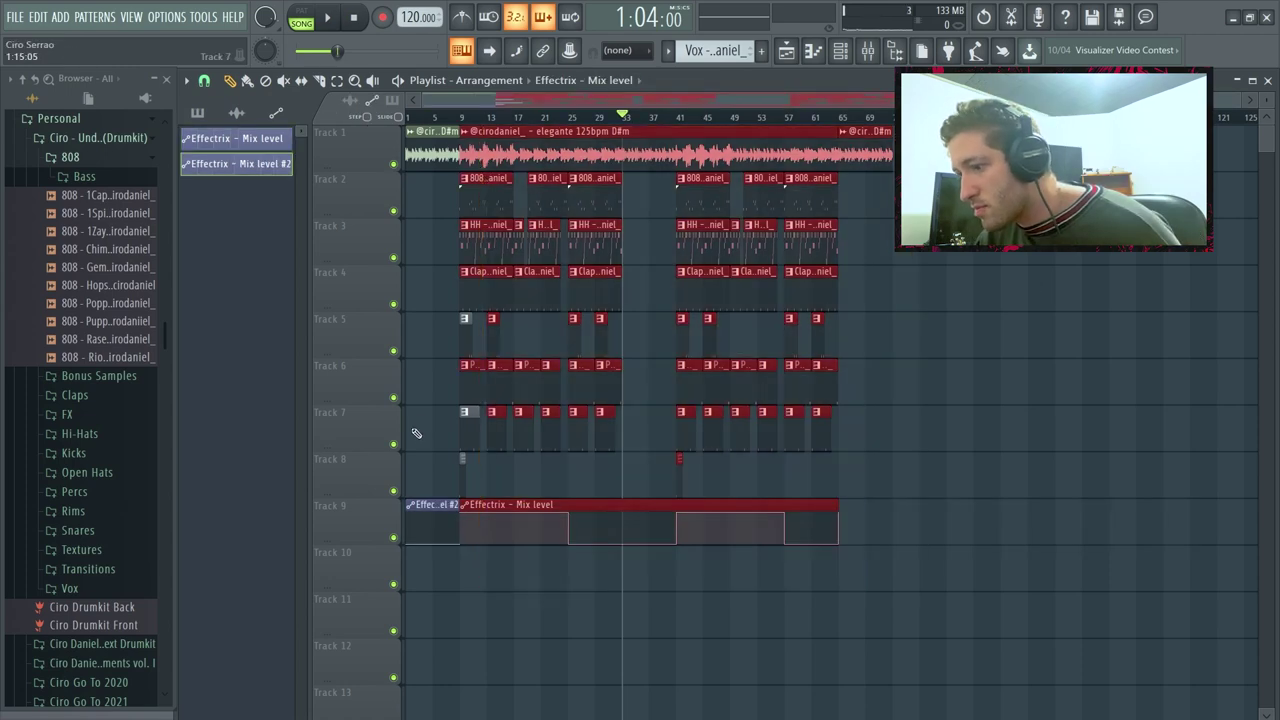
left_click_drag(421, 436, 439, 521)
key("ctrl+b")
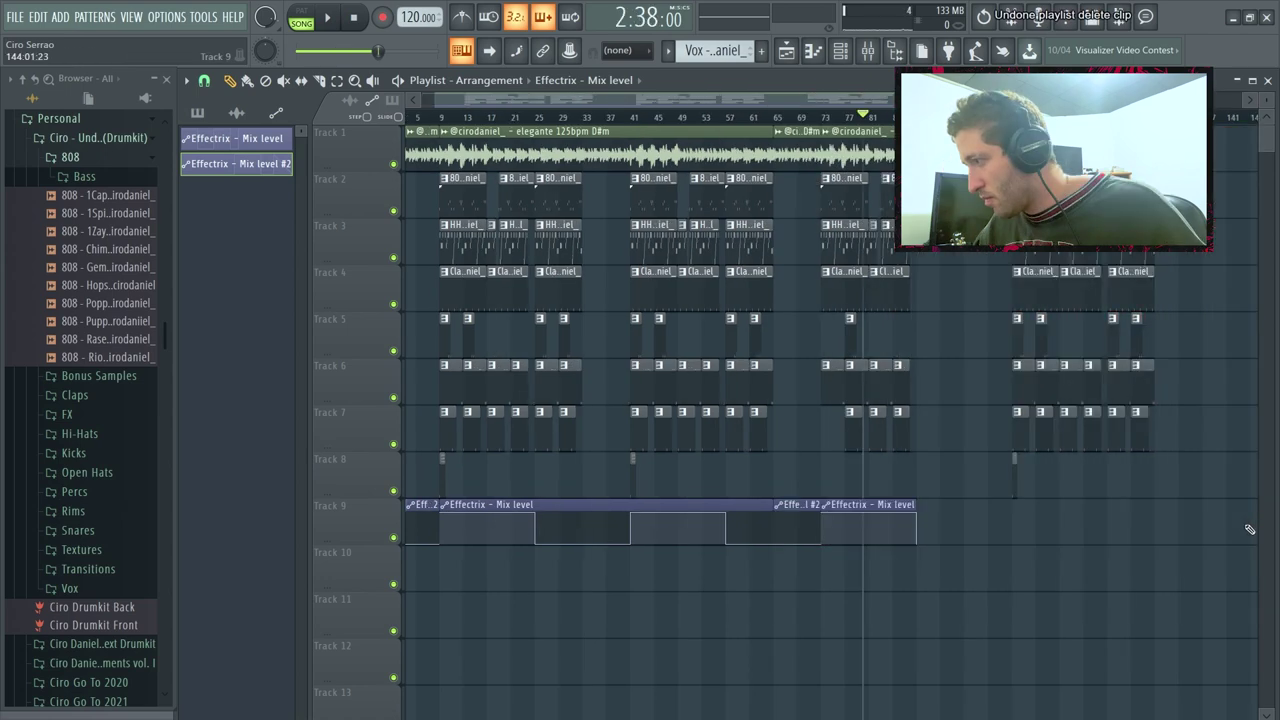
Step: Delete the surplus duplicated clips so the arrangement ends at bar 89
left_click_drag(1246, 526, 998, 196)
key("Delete")
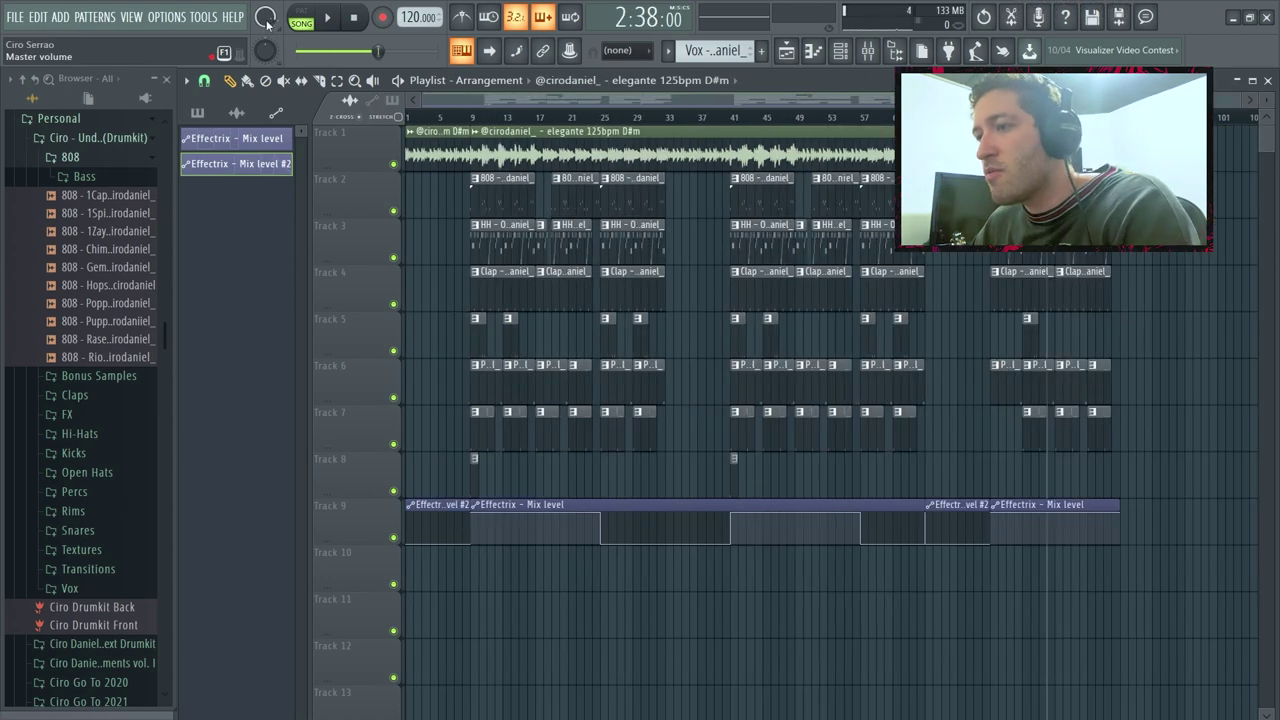
Step: Create an automation clip for the master volume and copy the value of its first point
right_click(266, 19)
left_click(330, 117)
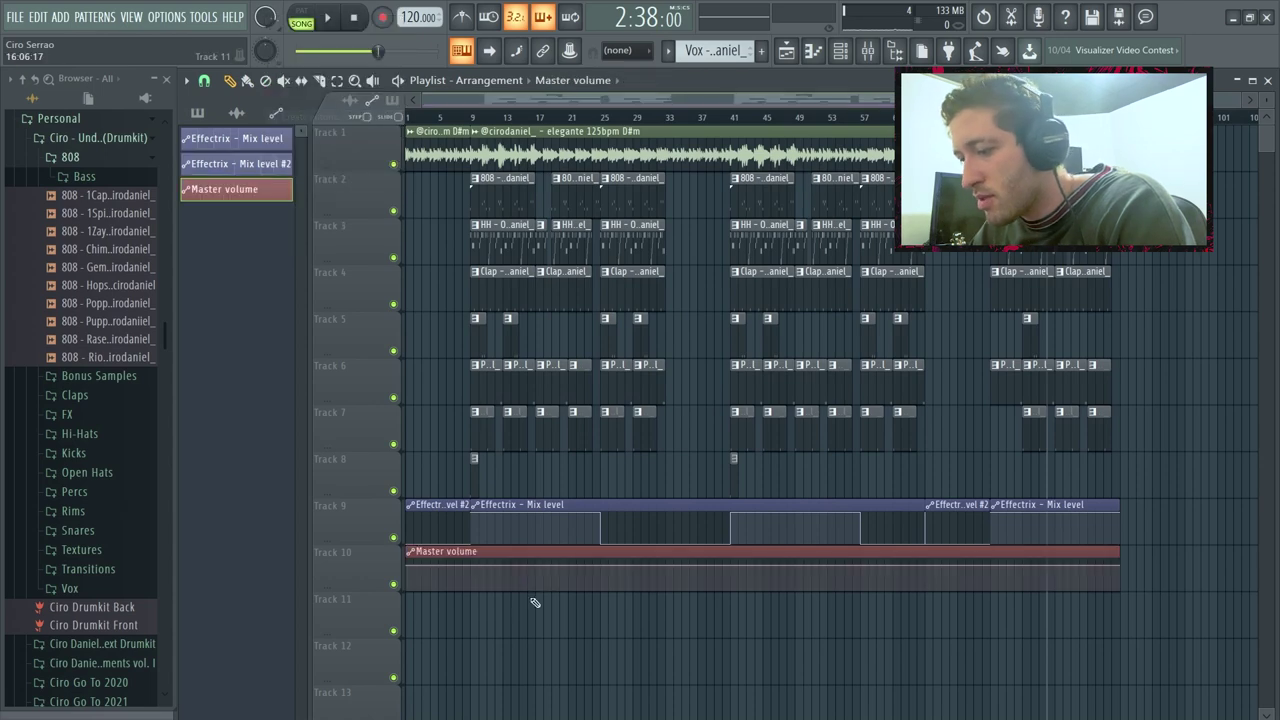
right_click(411, 568)
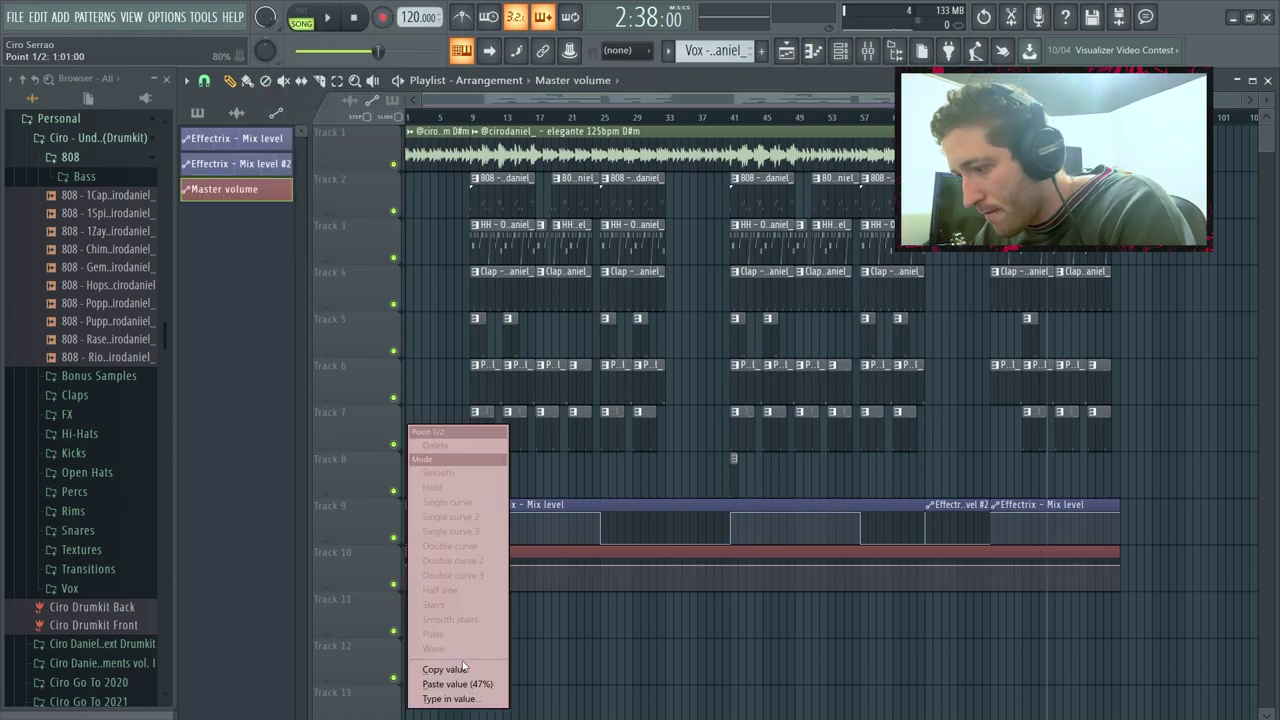
left_click(465, 670)
Step: Add a Master volume point at bar 81 with the copied 80% value and lower the end point to zero for a fade-out
scroll(1158, 542, "up", 8)
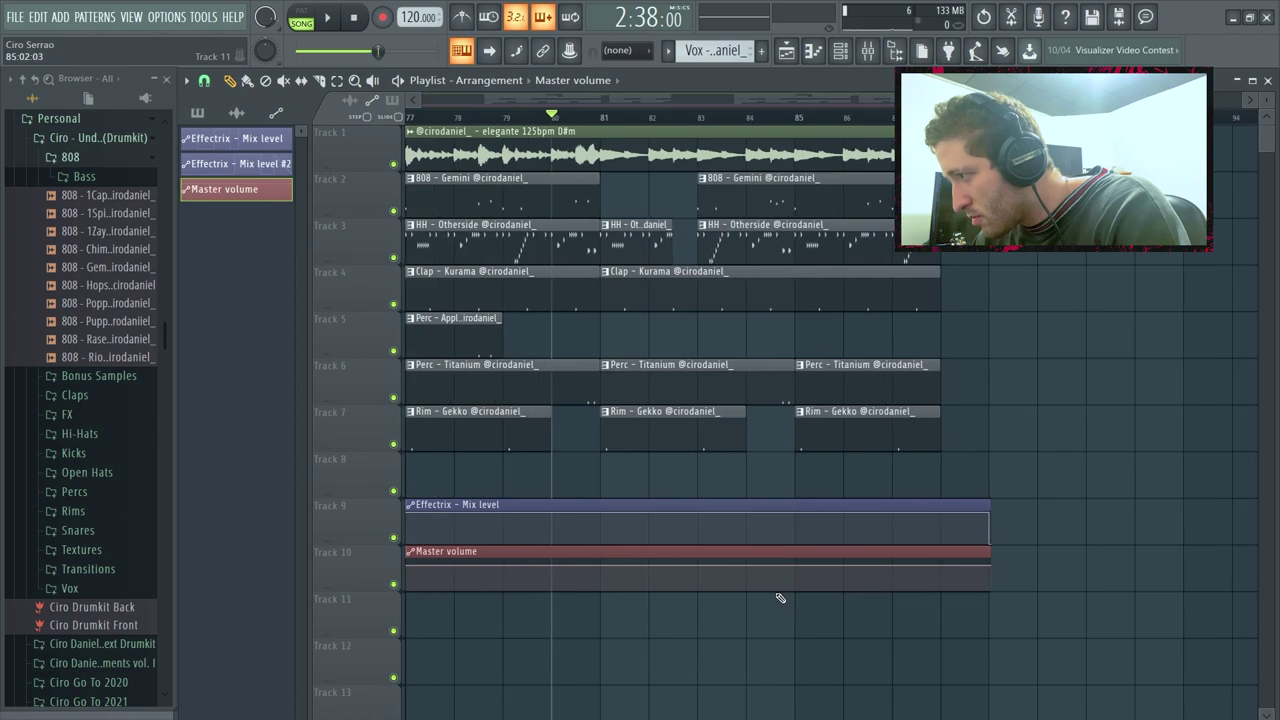
right_click(582, 571)
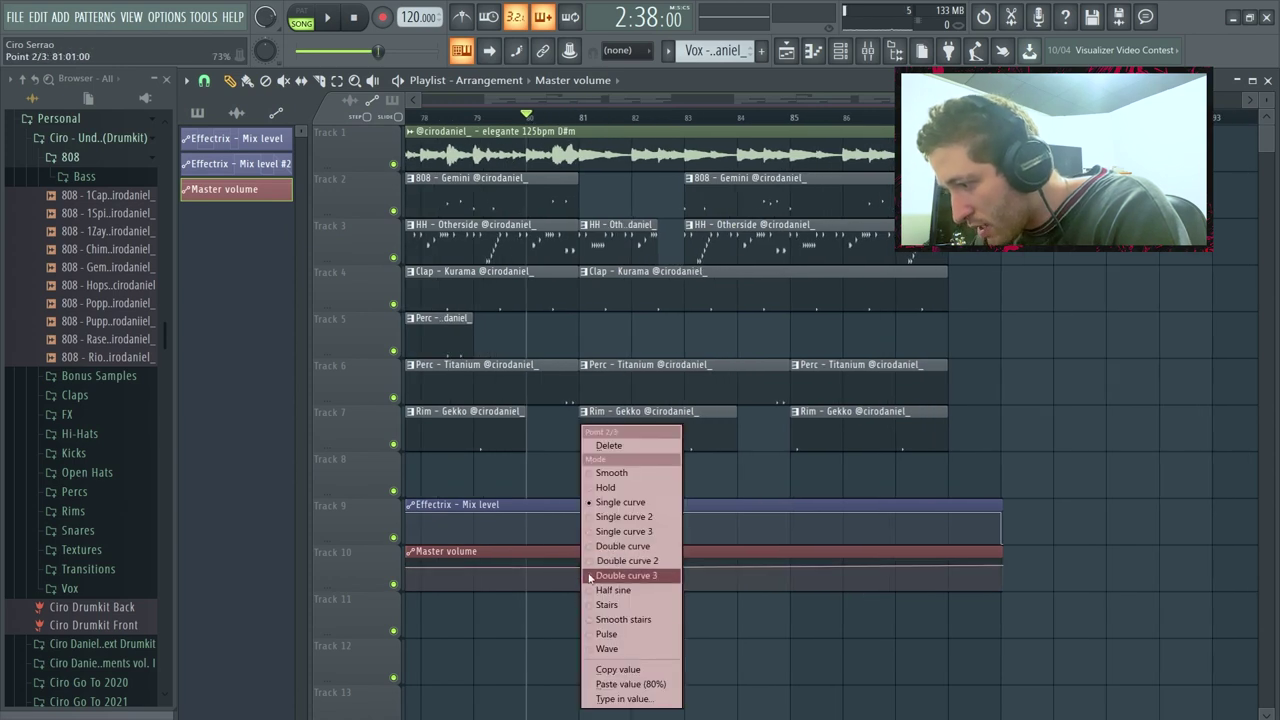
left_click(630, 682)
left_click_drag(1006, 567, 1006, 590)
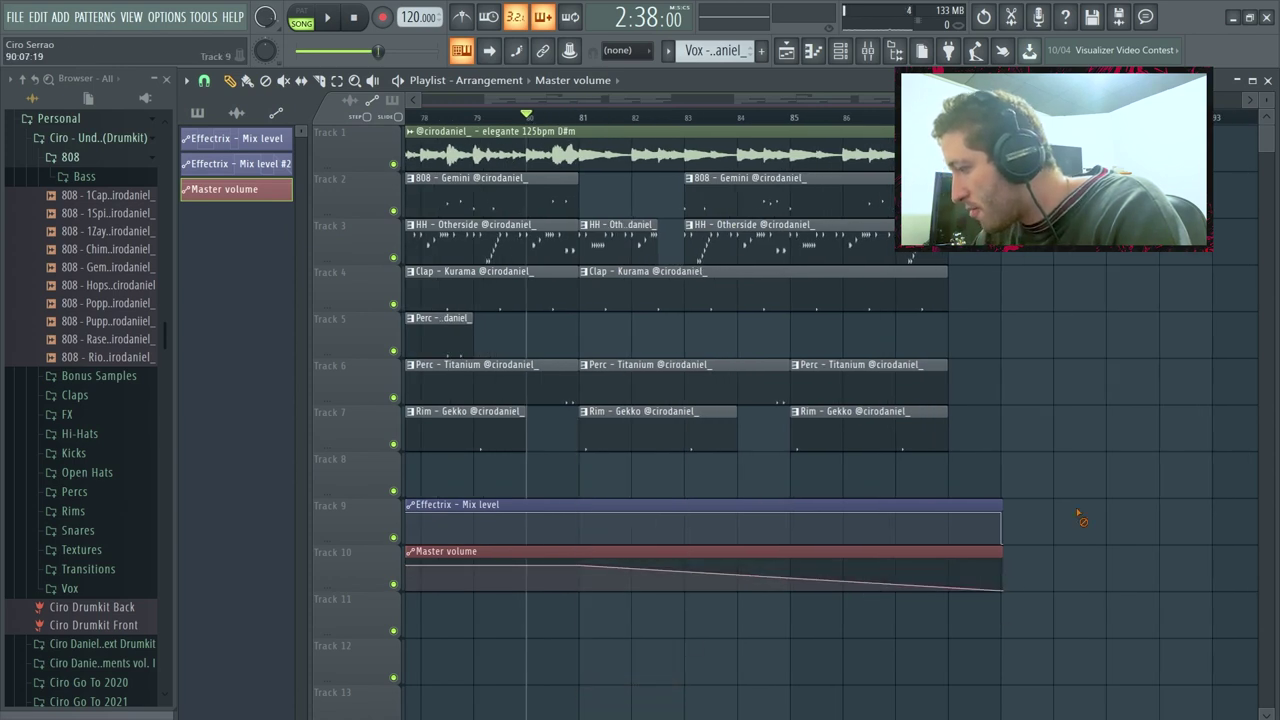
scroll(476, 233, "down", 8)
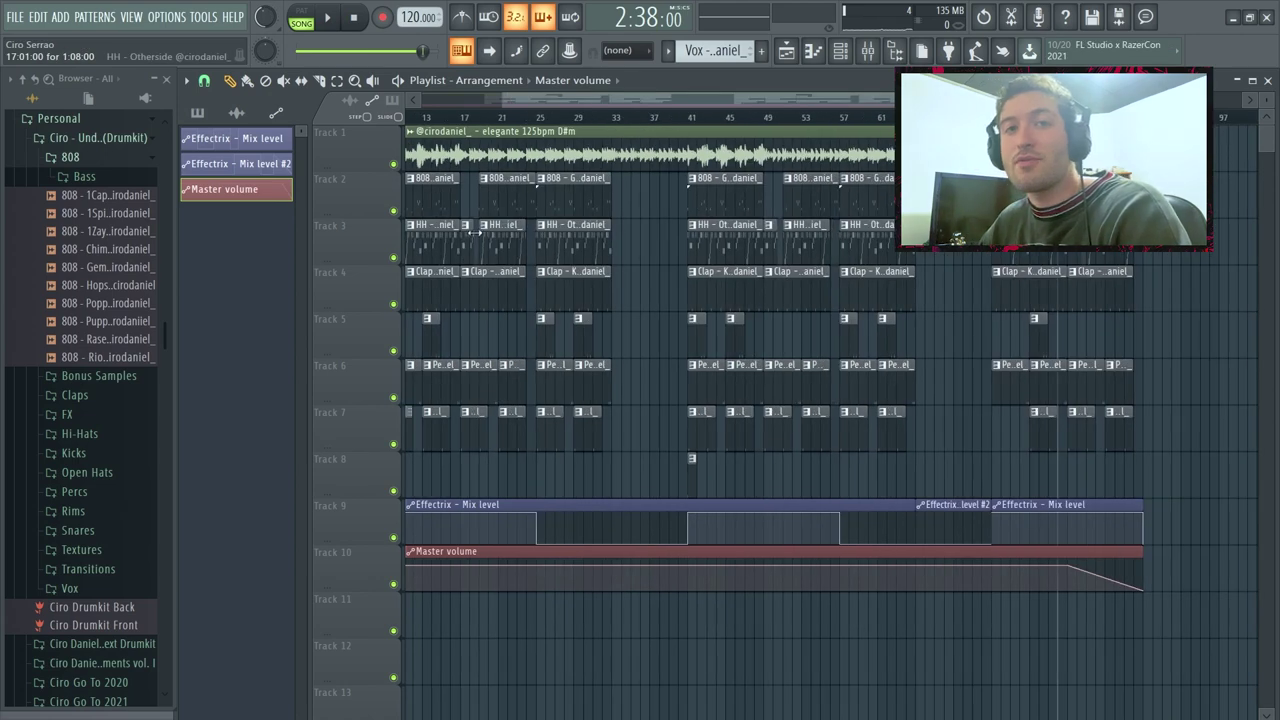
scroll(476, 233, "down", 2)
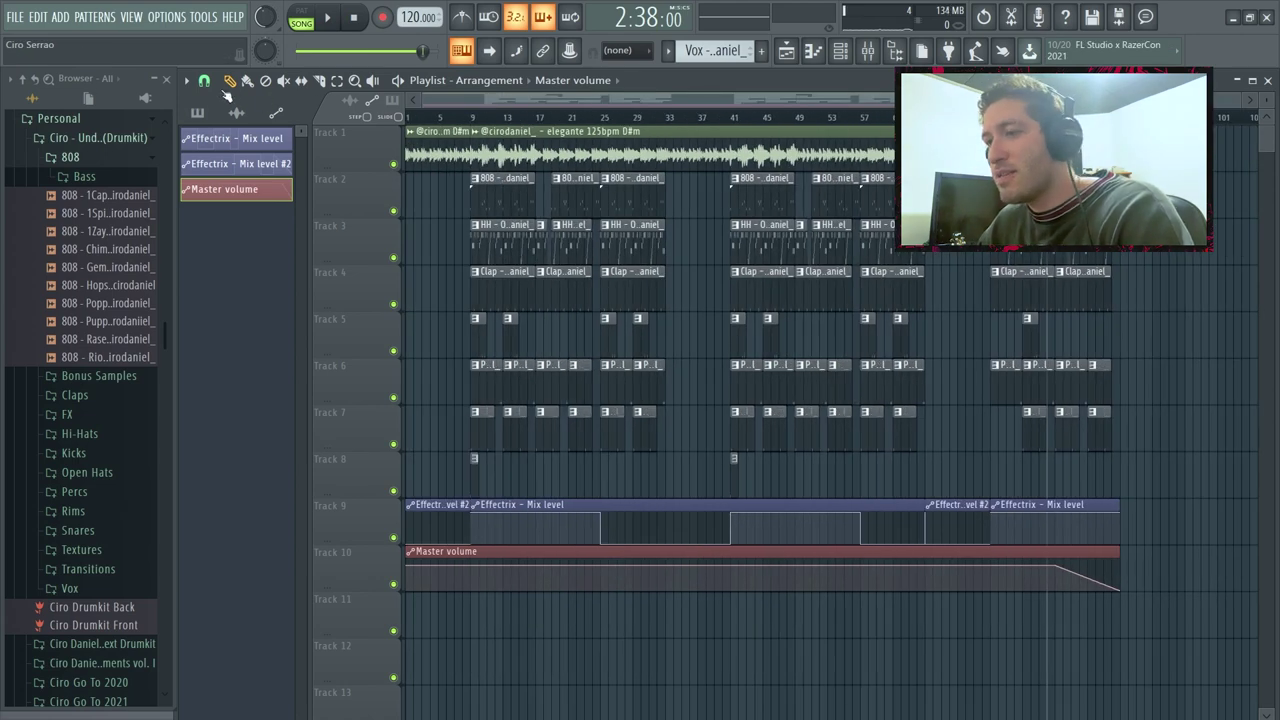
Step: With snap set to Bar, add the producer tag before bar 9 on Track 11 and the Cave Wave texture at bar 1 on Track 12
left_click(204, 81)
left_click(220, 316)
scroll(455, 200, "up", 6)
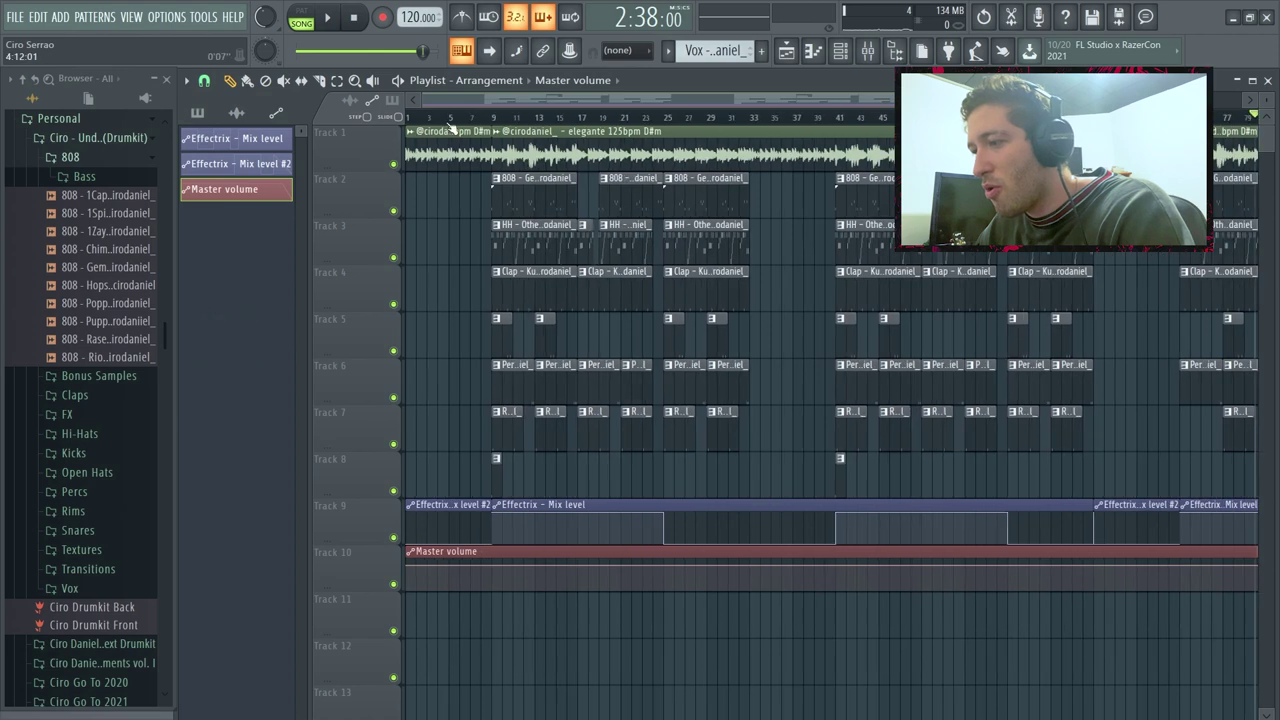
left_click(515, 118)
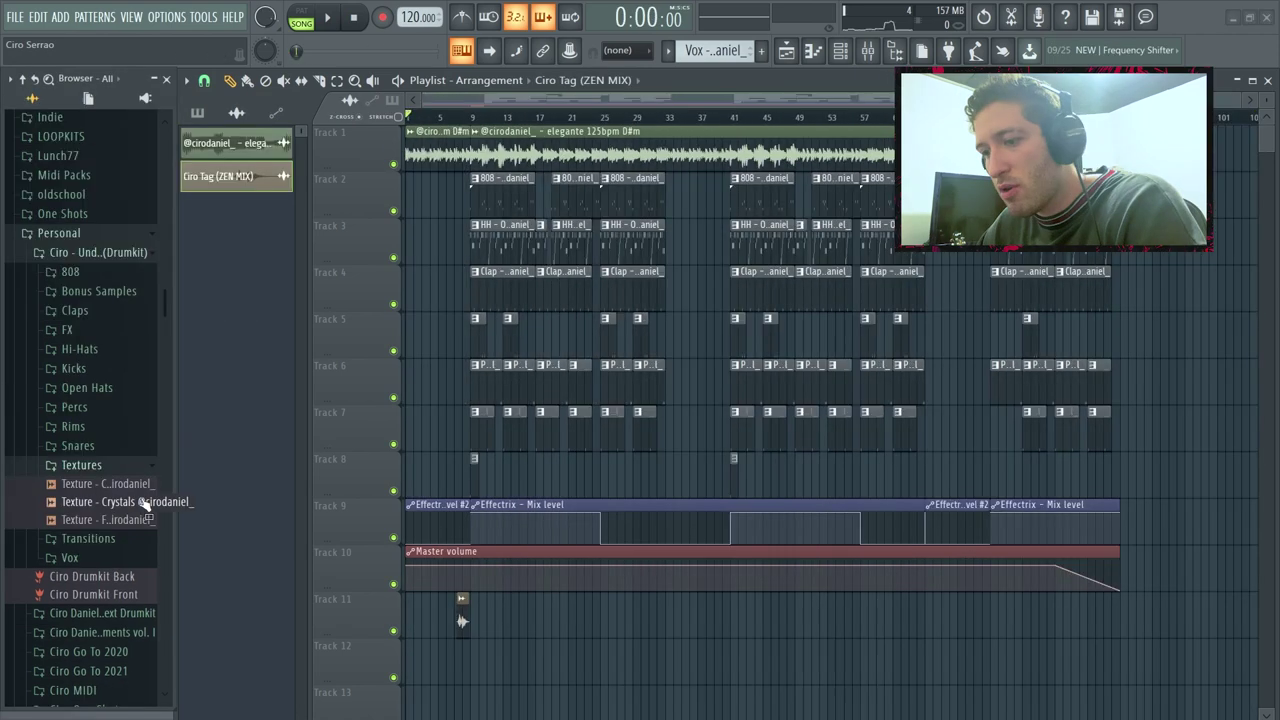
left_click_drag(85, 490, 405, 612)
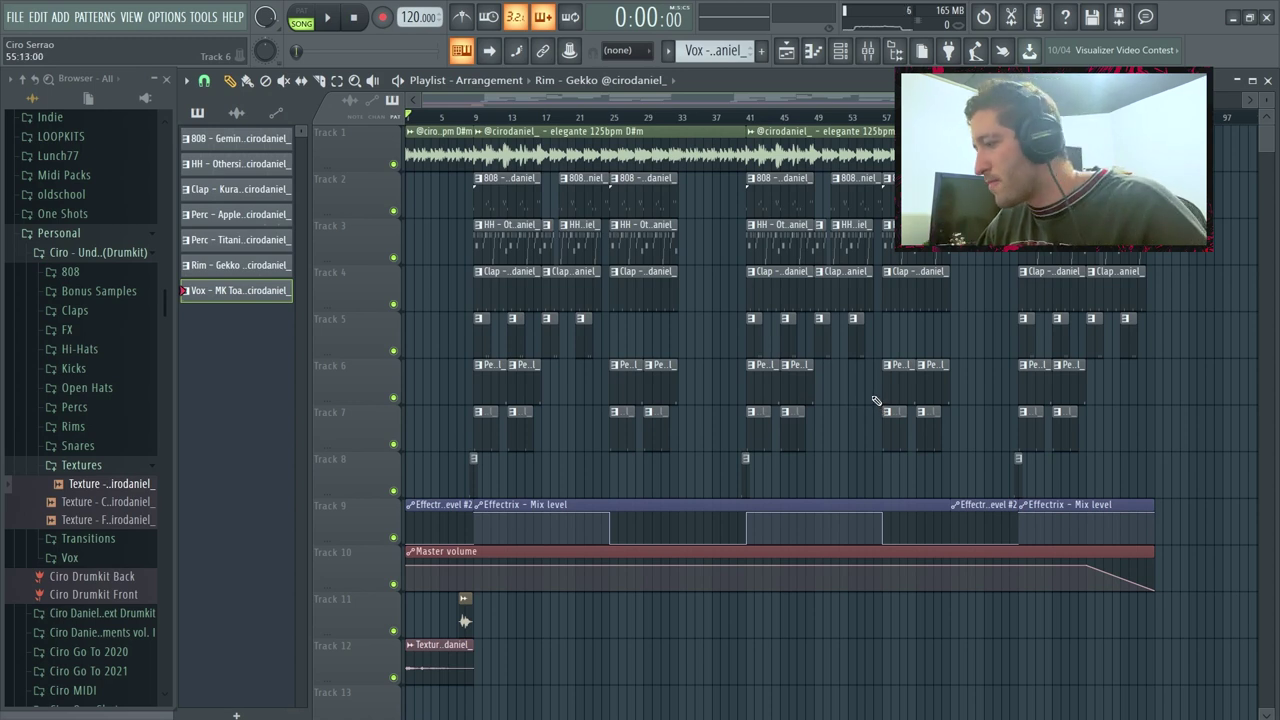
Step: Slice a two-step piece from the melody and drum clips at bar 9 and copy it to bar 8
key("space")
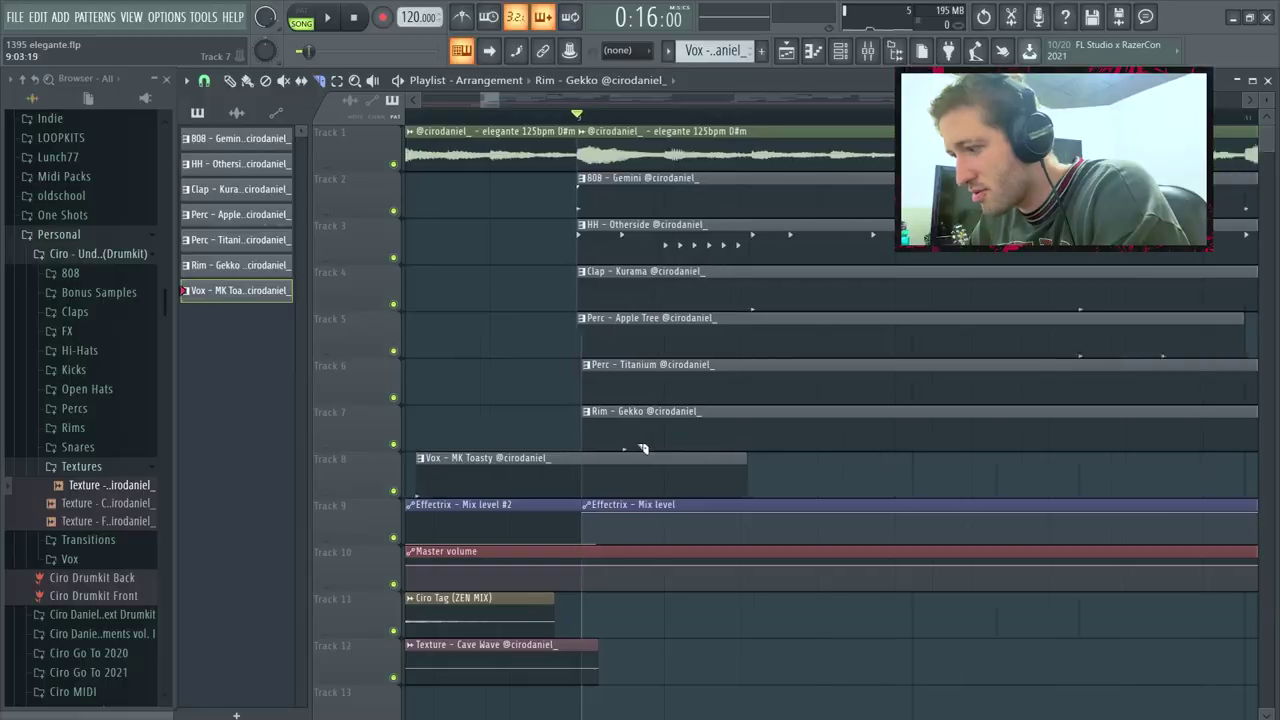
scroll(643, 449, "up", 2)
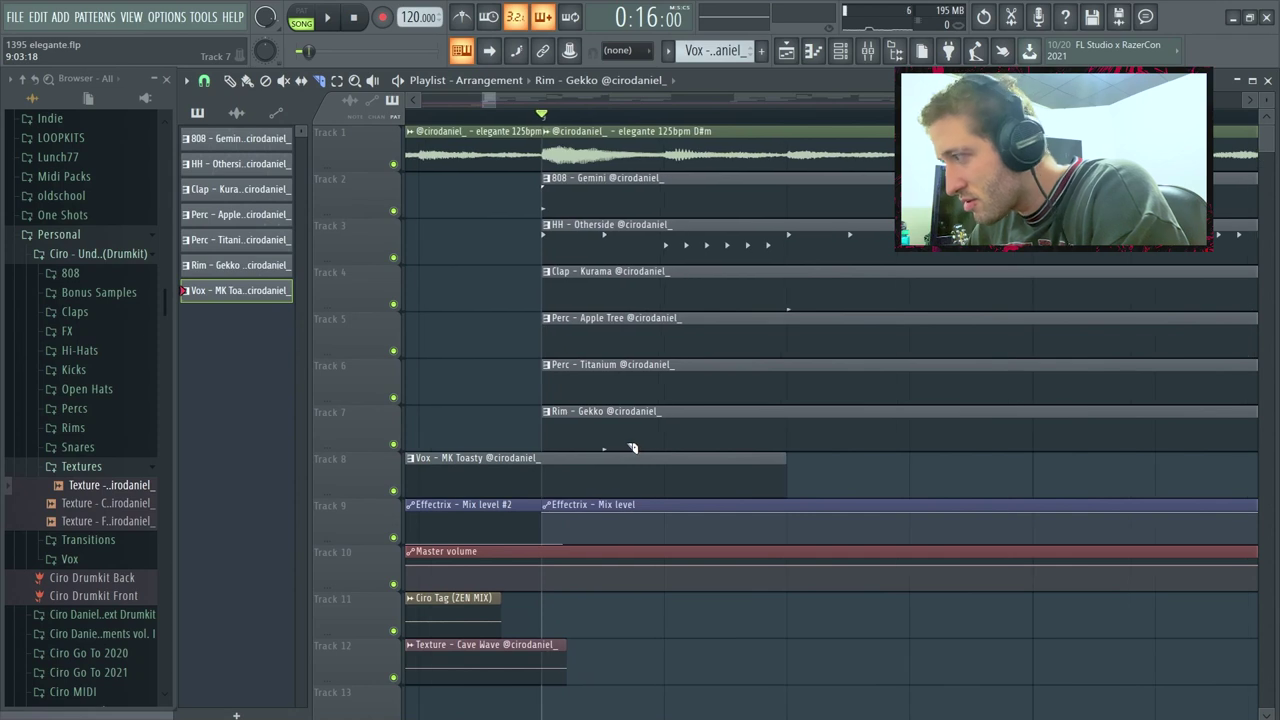
left_click_drag(669, 449, 666, 445)
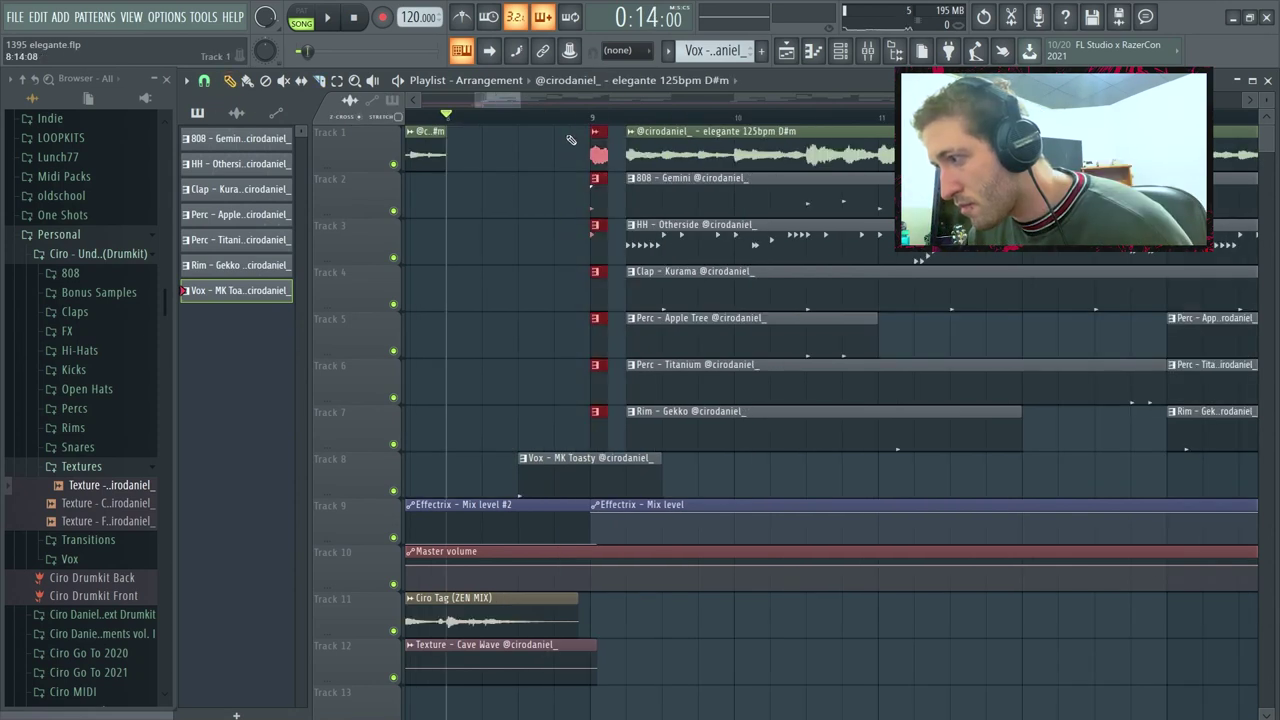
left_click_drag(596, 145, 523, 145)
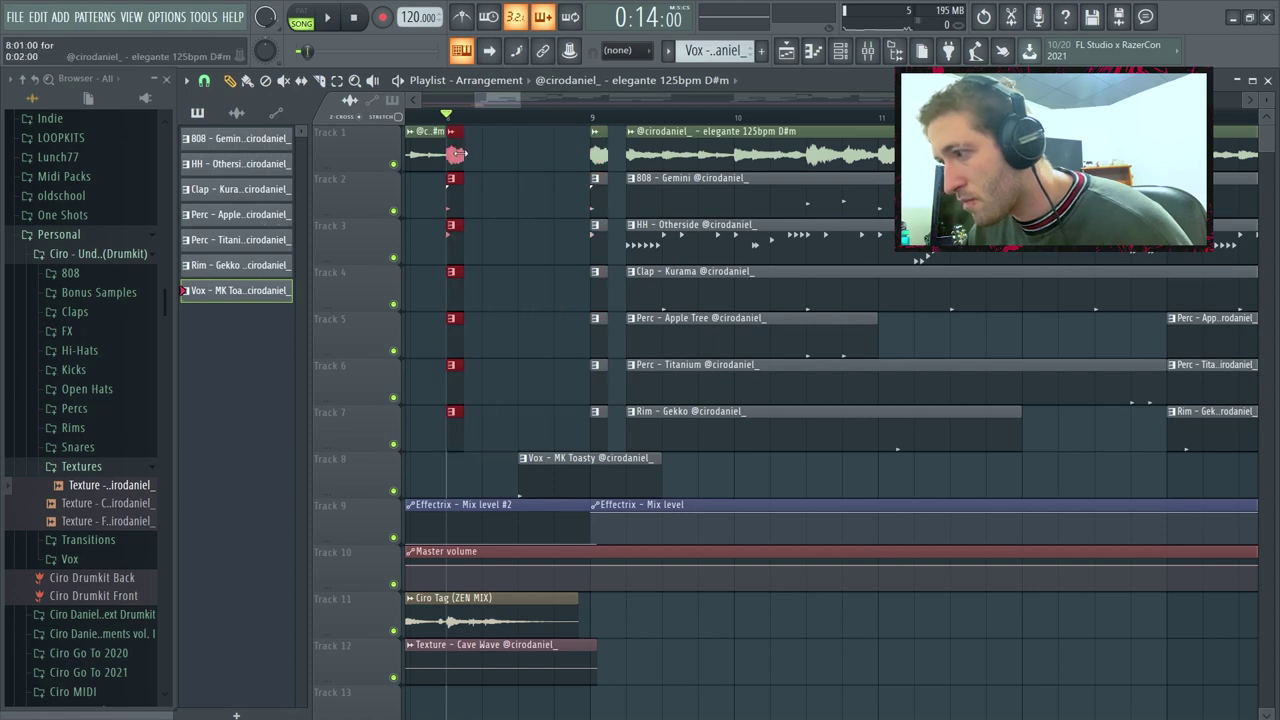